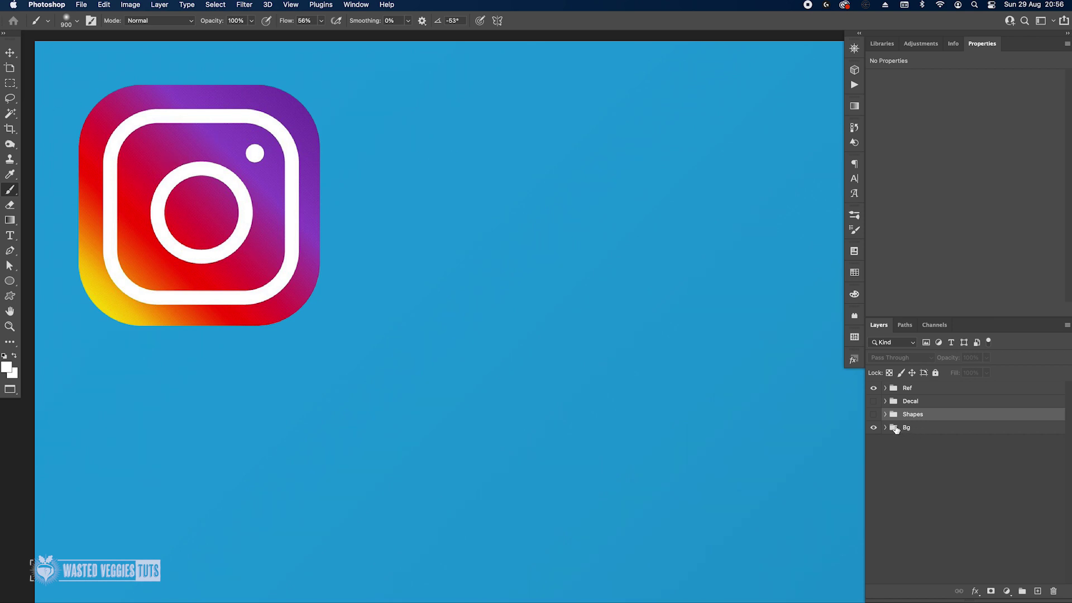
- Show and expand the Shapes group, centre the grey icon in view, and select the base layer
left_click(873, 414)
left_click(884, 414)
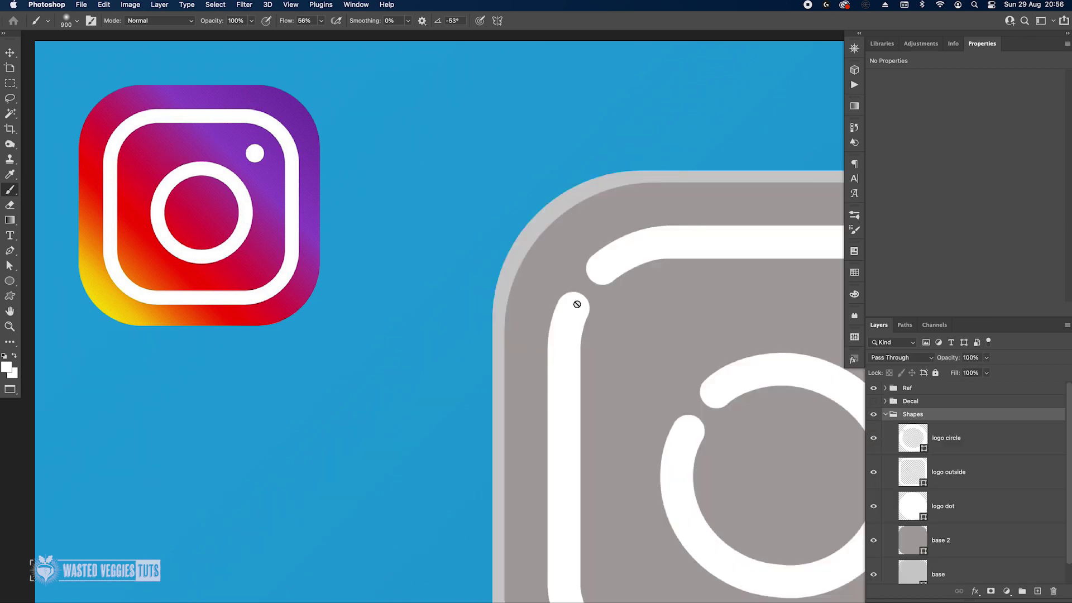
scroll(574, 304, "down", 4, "alt")
left_click_drag(665, 304, 428, 219)
scroll(429, 219, "right", 2)
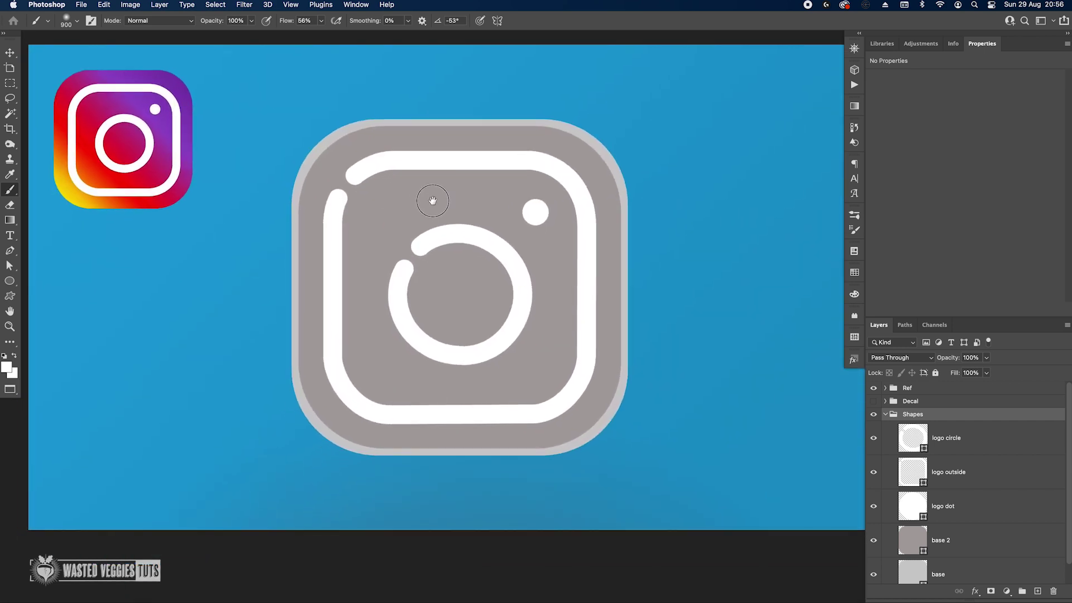
scroll(430, 201, "down", 2, "alt")
scroll(370, 184, "up", 2, "alt")
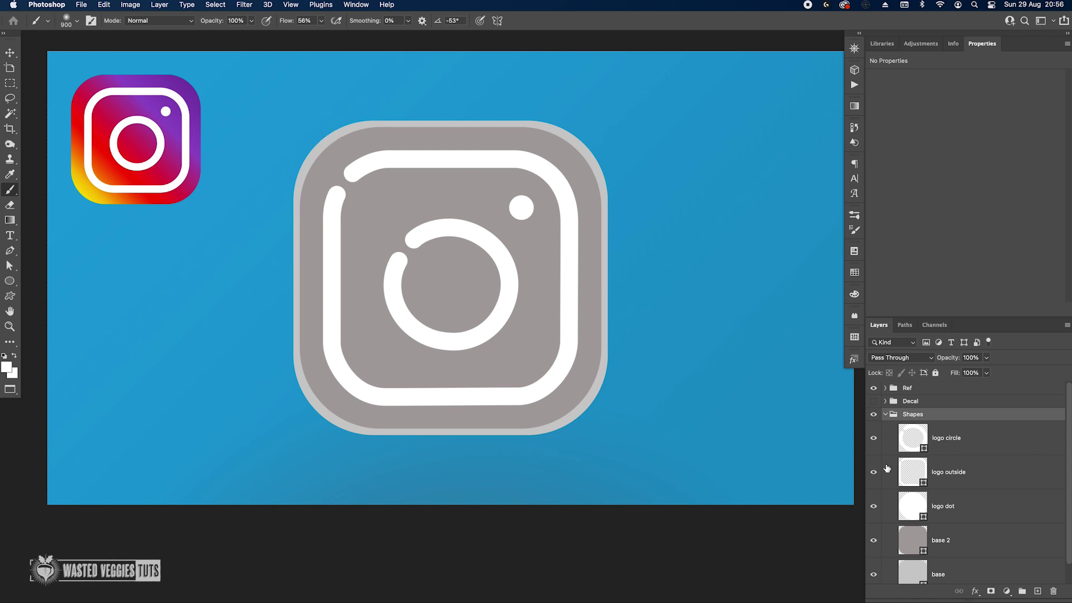
left_click(975, 575)
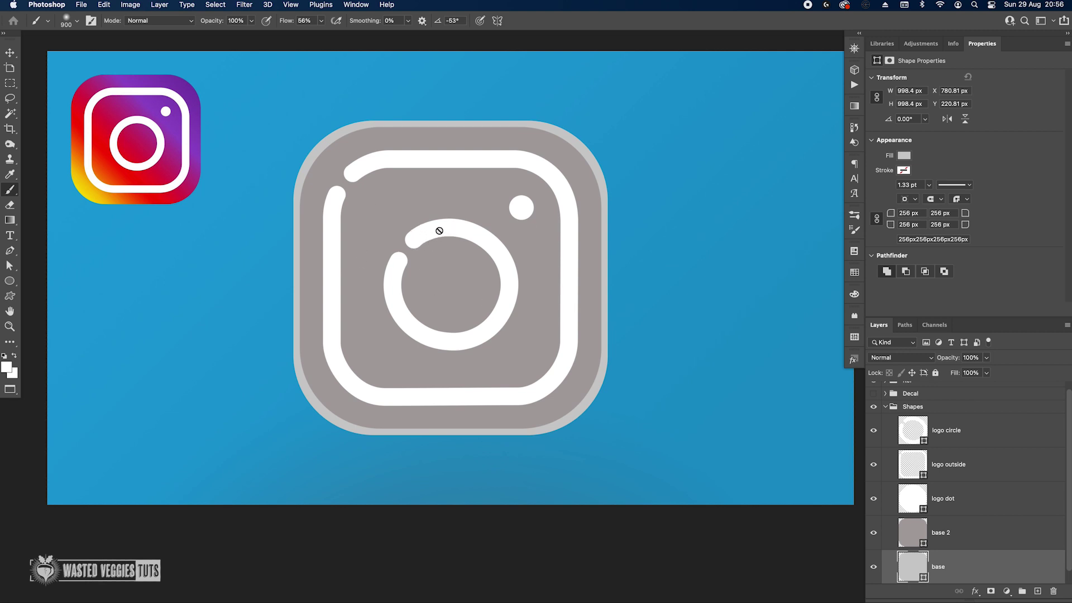
left_click(972, 437)
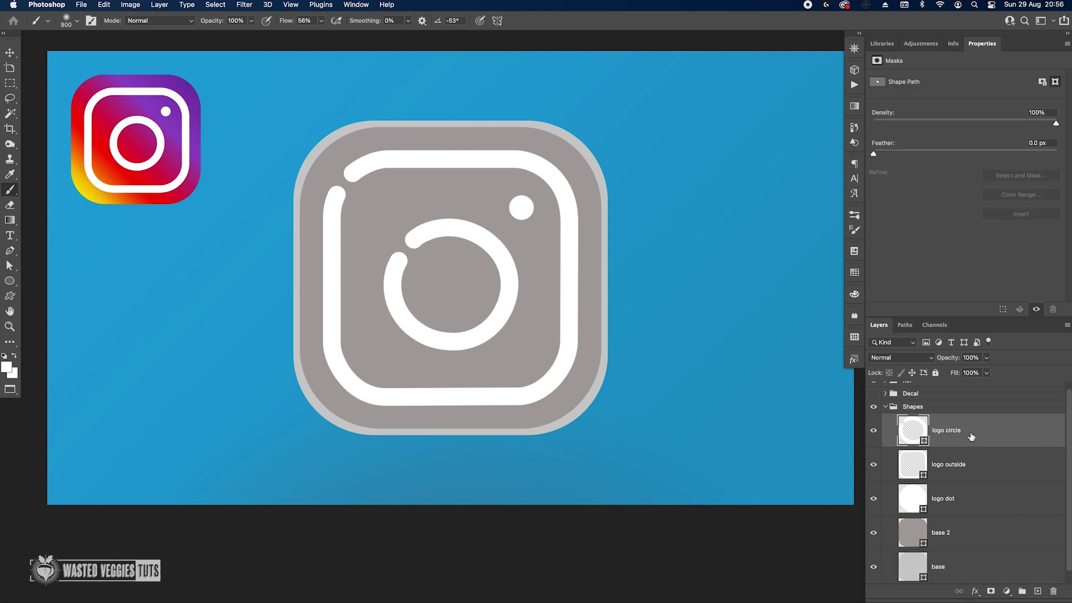
left_click(973, 468)
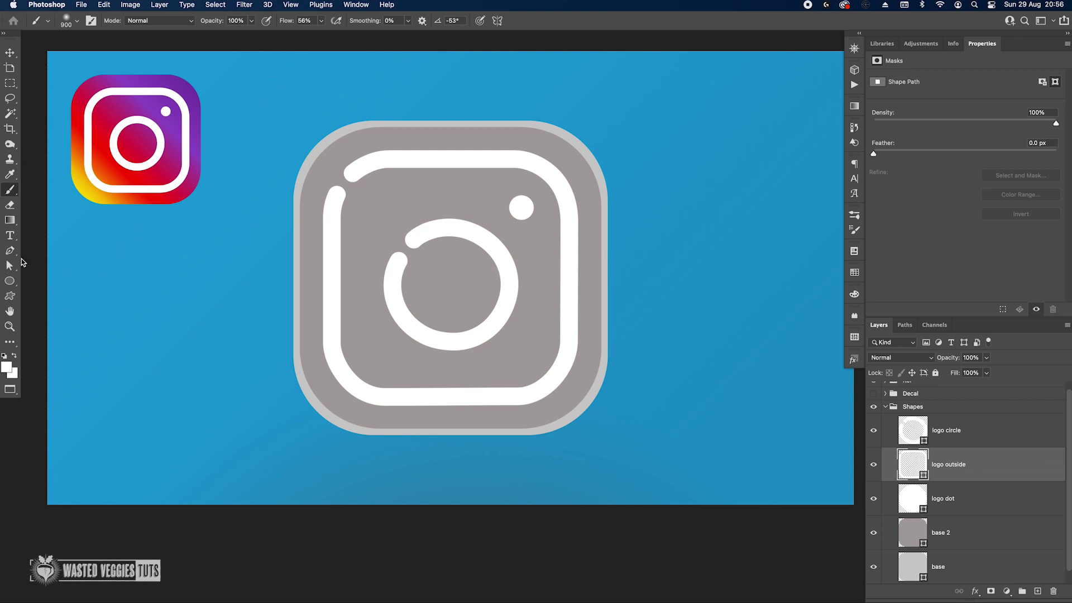
left_click(10, 251)
scroll(467, 211, "up", 2, "alt")
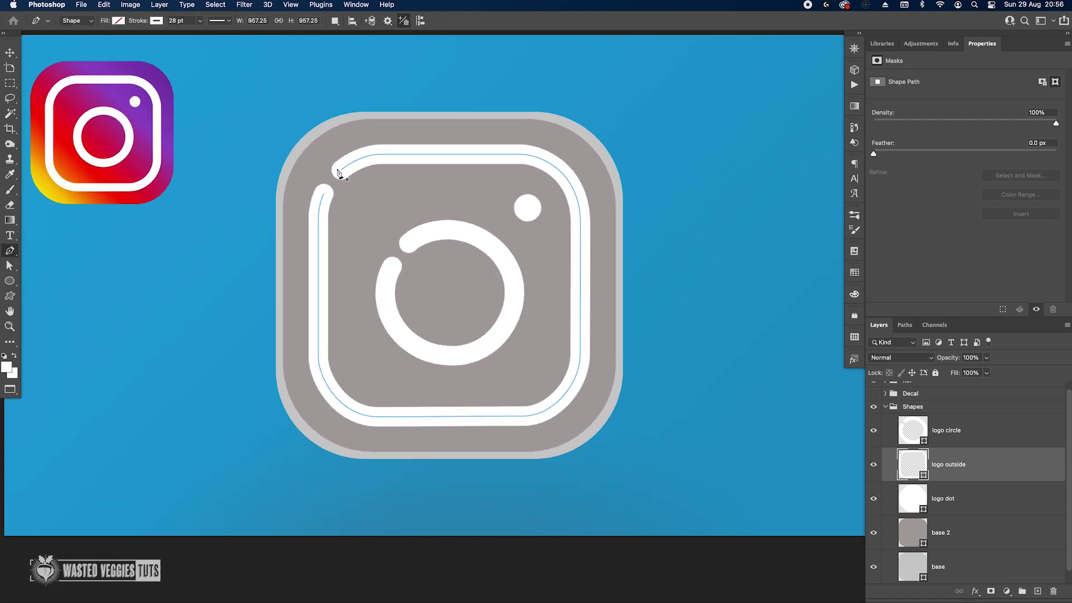
left_click(581, 184, "ctrl")
left_click(224, 22)
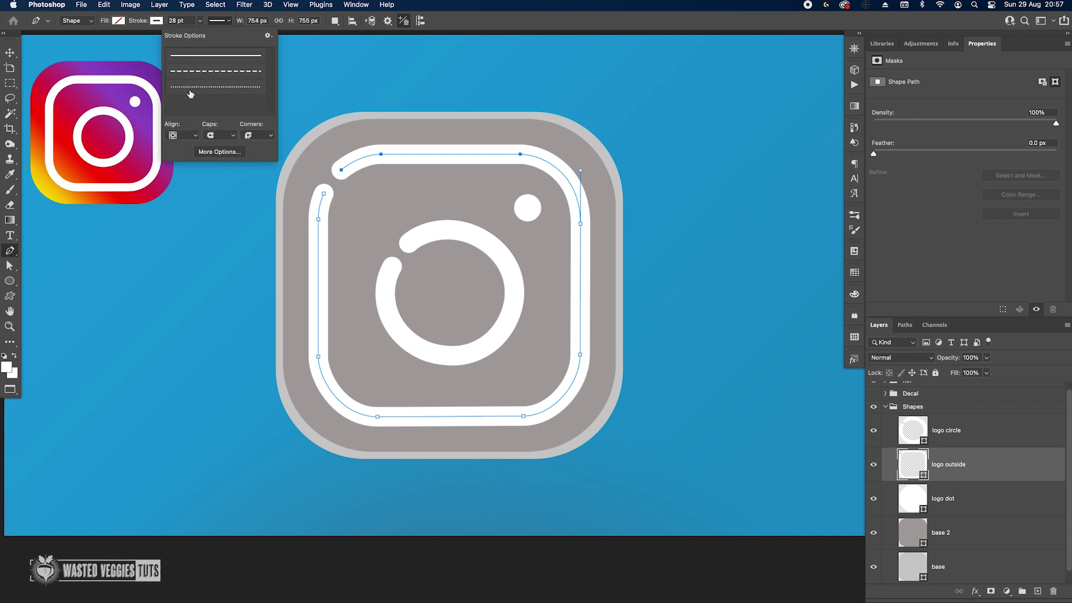
left_click(468, 24)
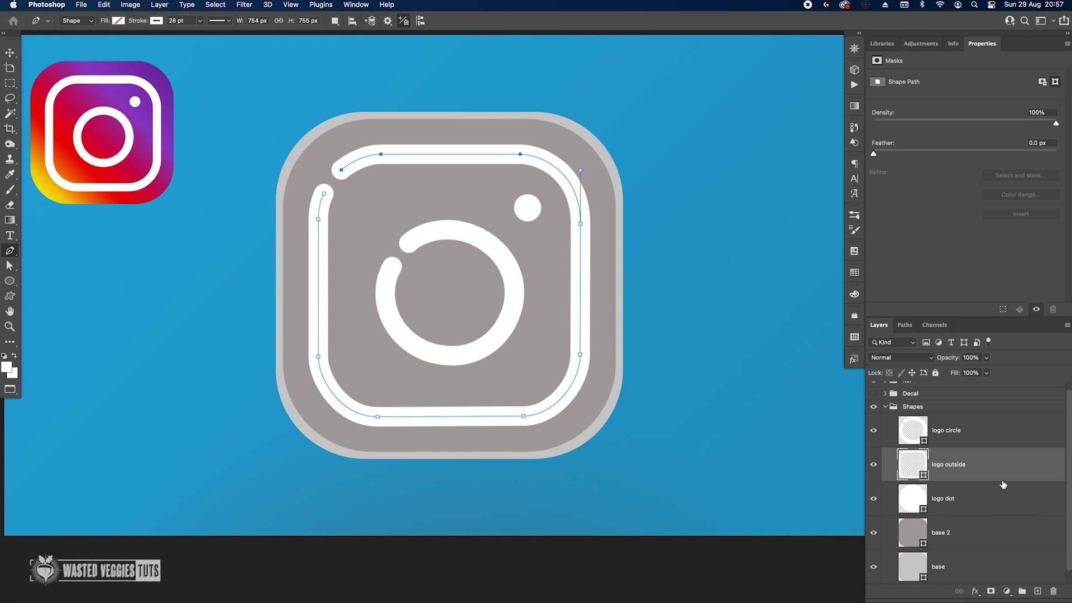
scroll(985, 429, "down", 1)
left_click(966, 550)
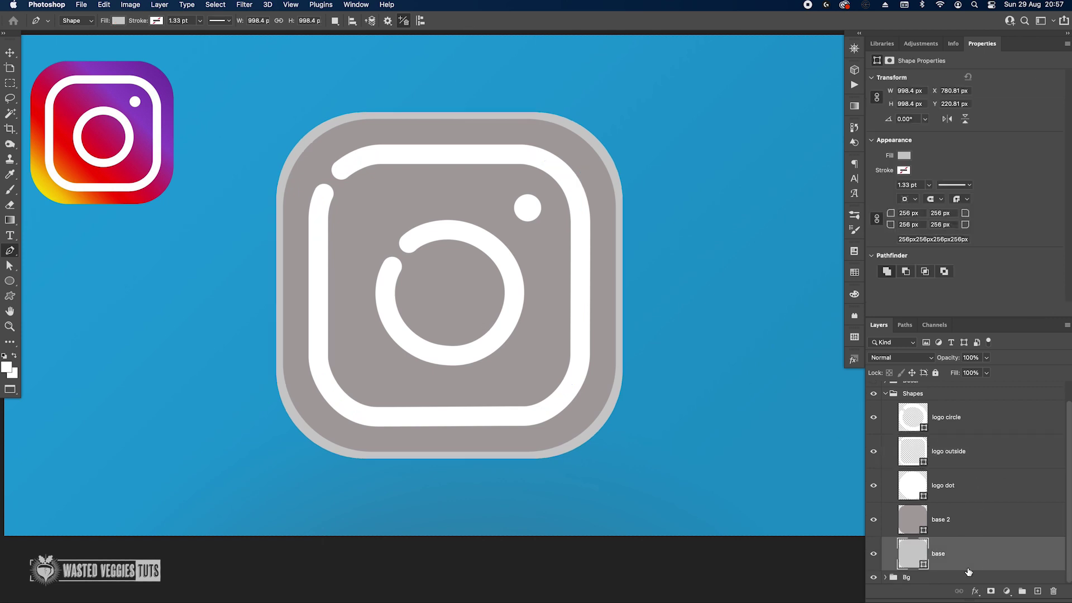
left_click(854, 71)
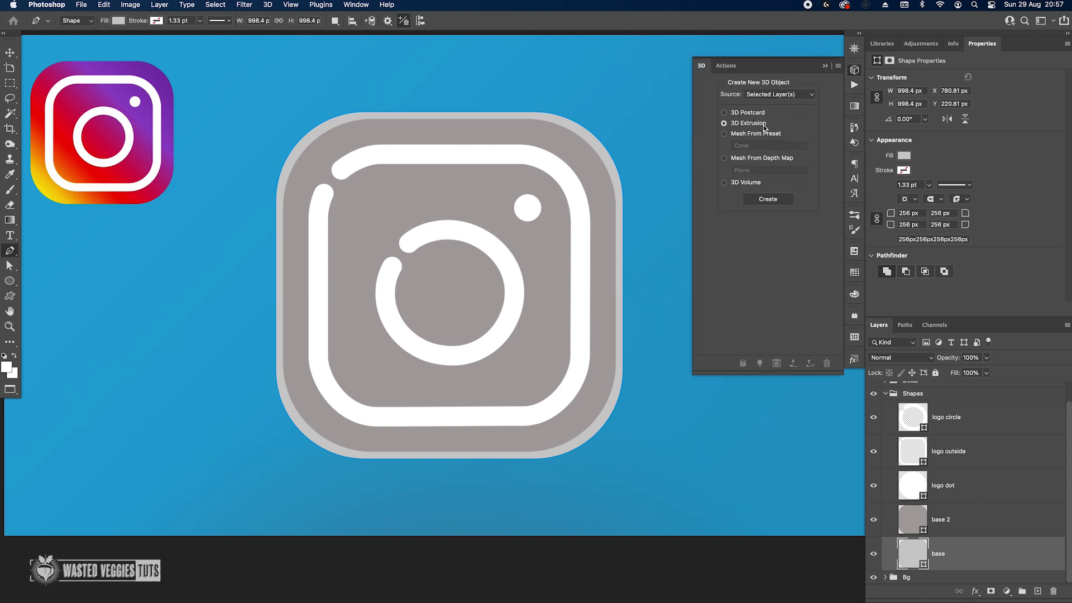
- Turn the base shape into a 3D extrusion 0.1 px deep
left_click(772, 202)
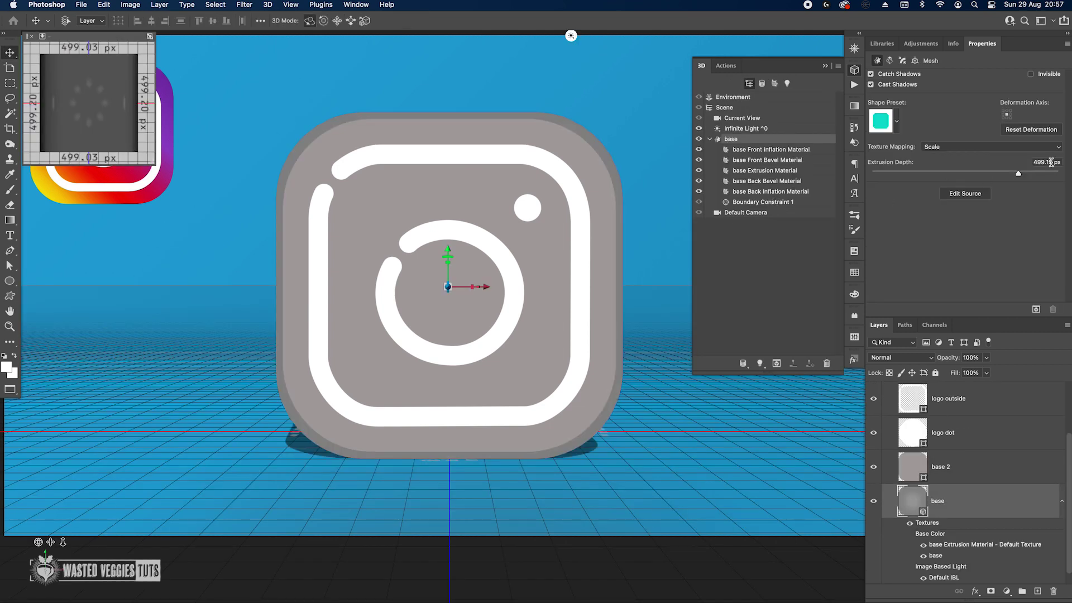
left_click(1050, 162)
type("0.1")
key("Return")
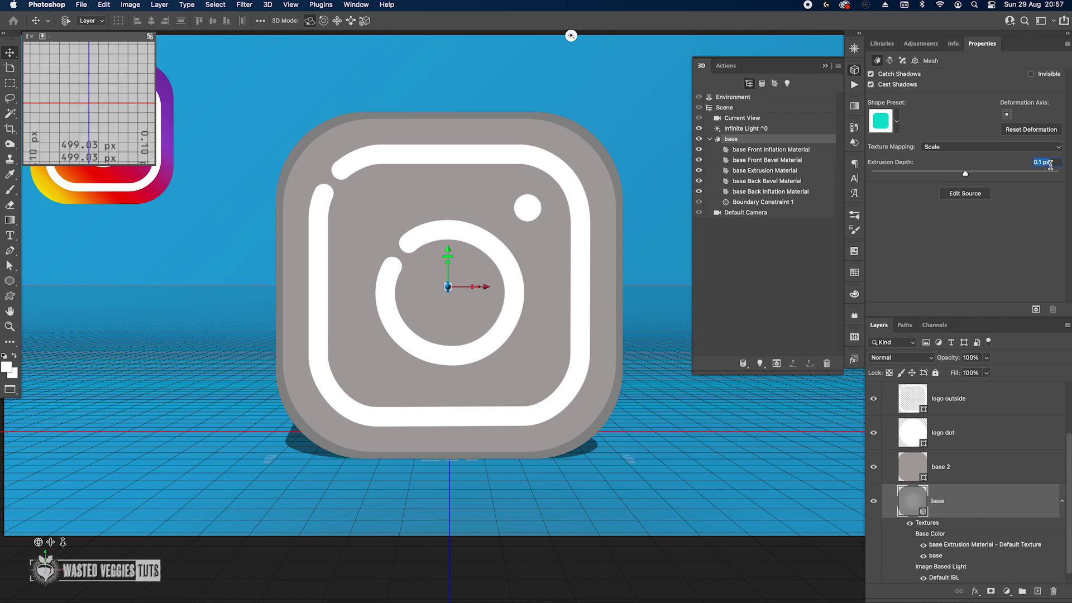
- Bevel base's front and back caps with a rounded contour, 30° angle and 4% width
left_click(903, 62)
left_click(910, 76)
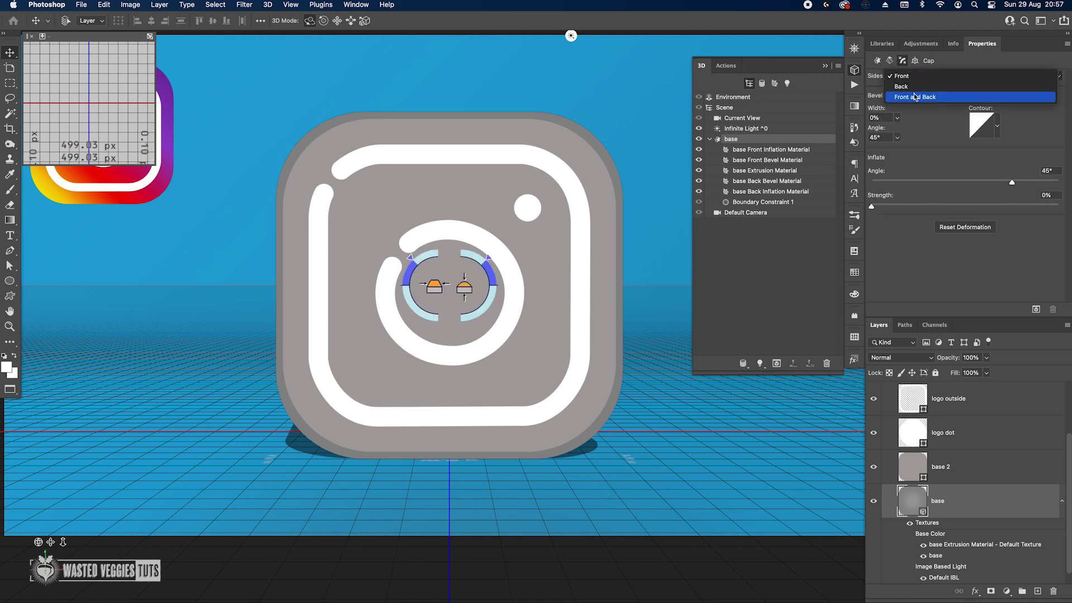
left_click(917, 98)
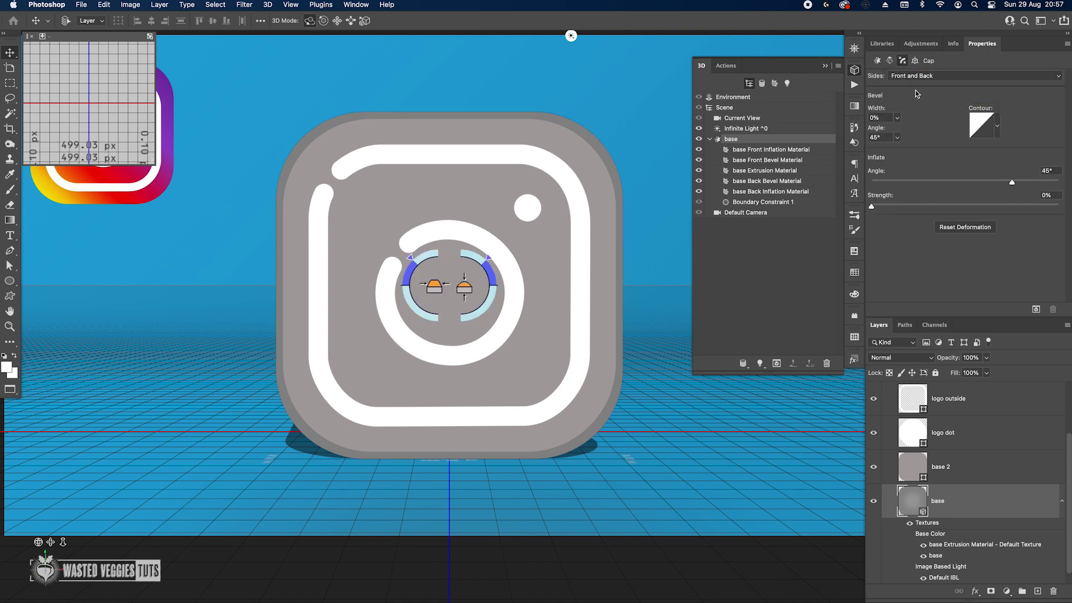
left_click(998, 130)
left_click(928, 172)
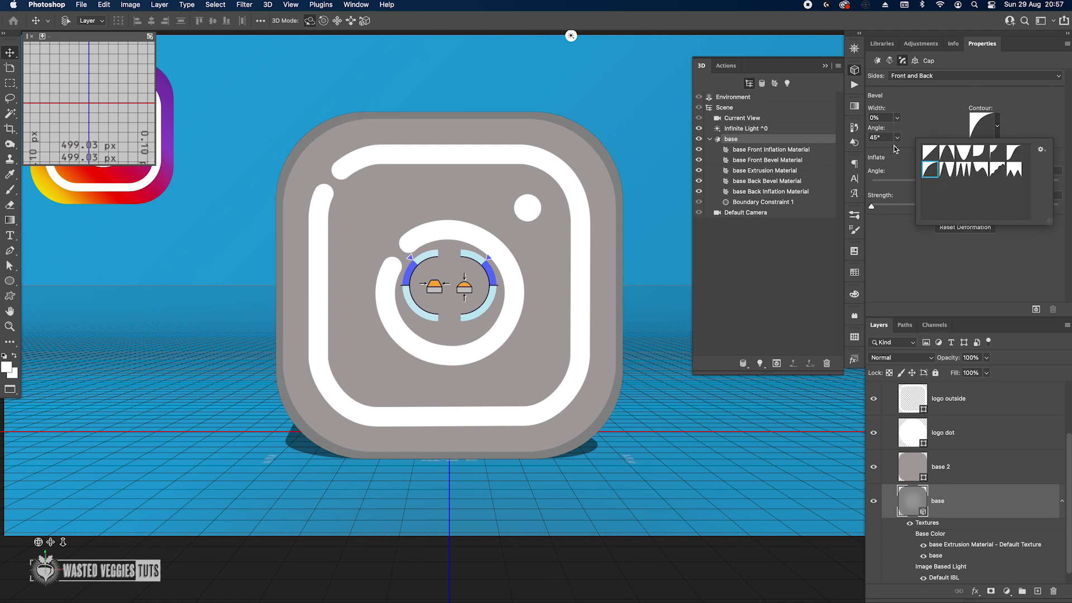
left_click(882, 136)
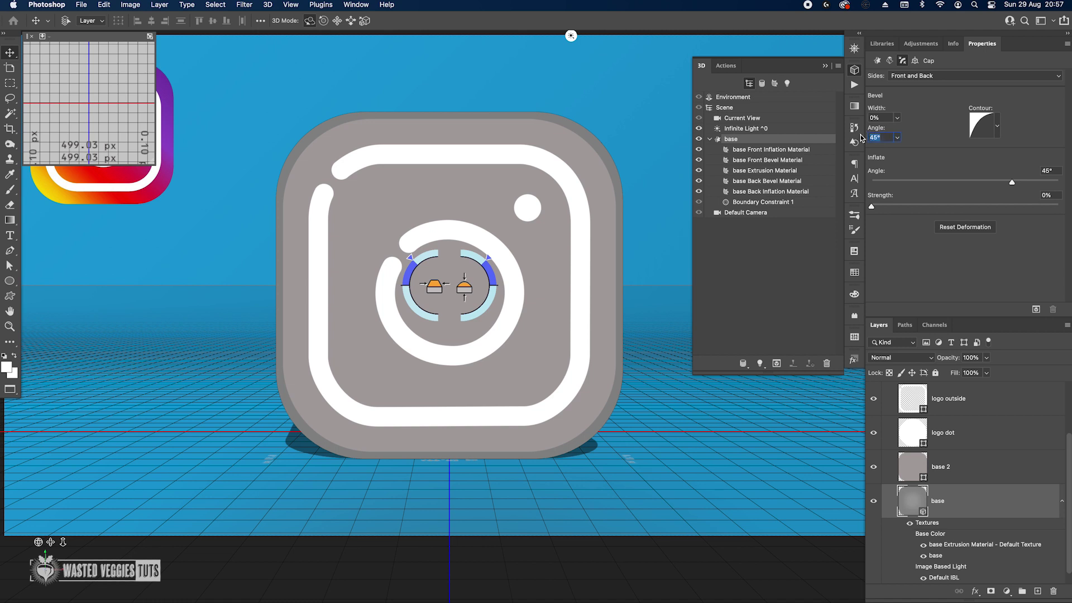
type("30")
left_click(886, 118)
type("4")
key("Tab")
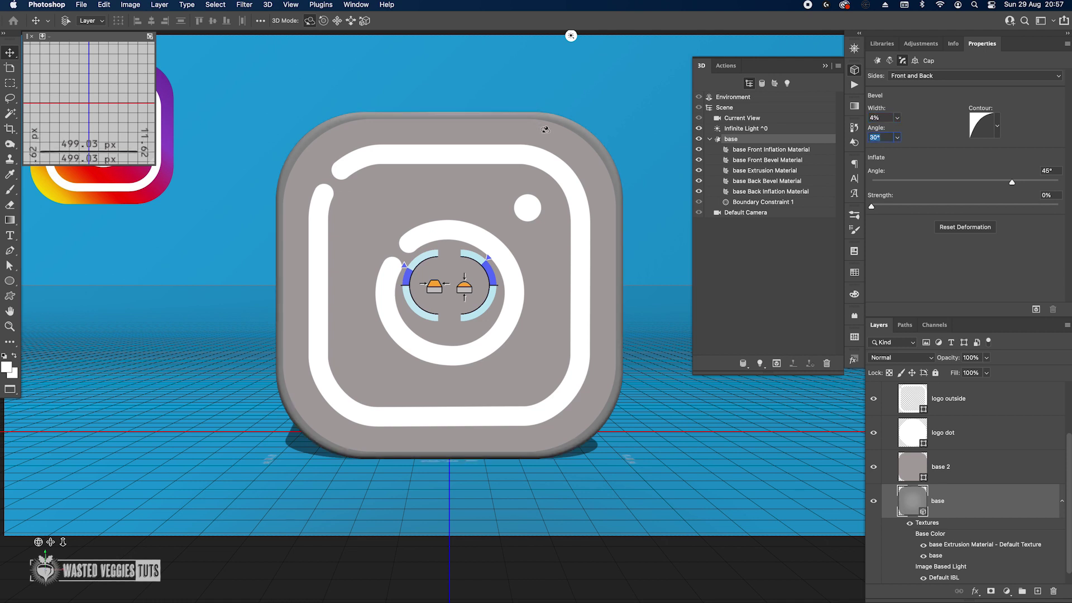
key("super+h")
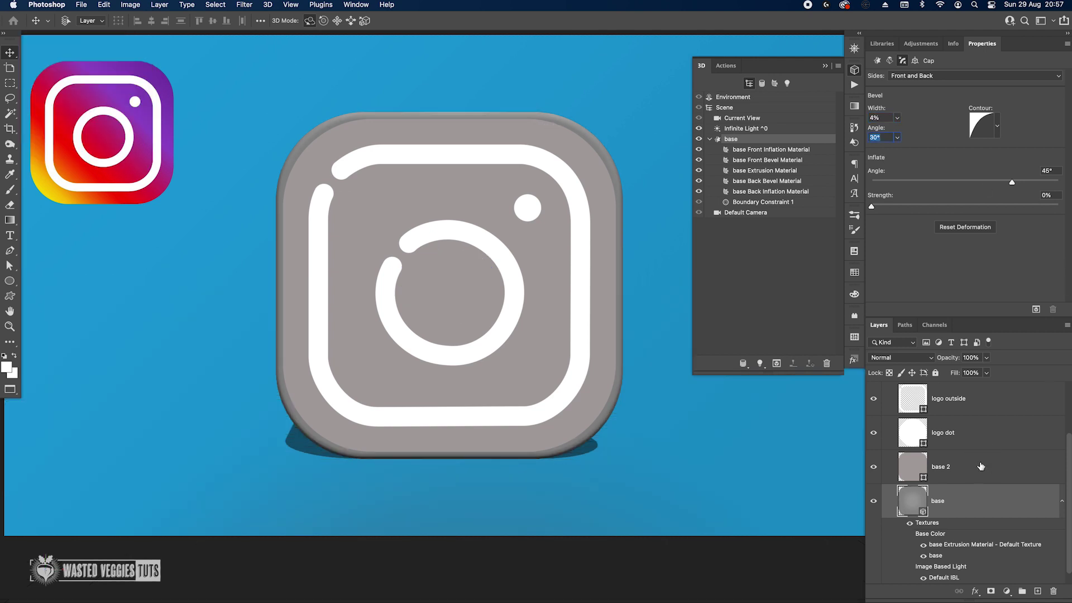
left_click(983, 465)
- Extrude base 2 into a 3D mesh with a 0.1 px depth
left_click(768, 202)
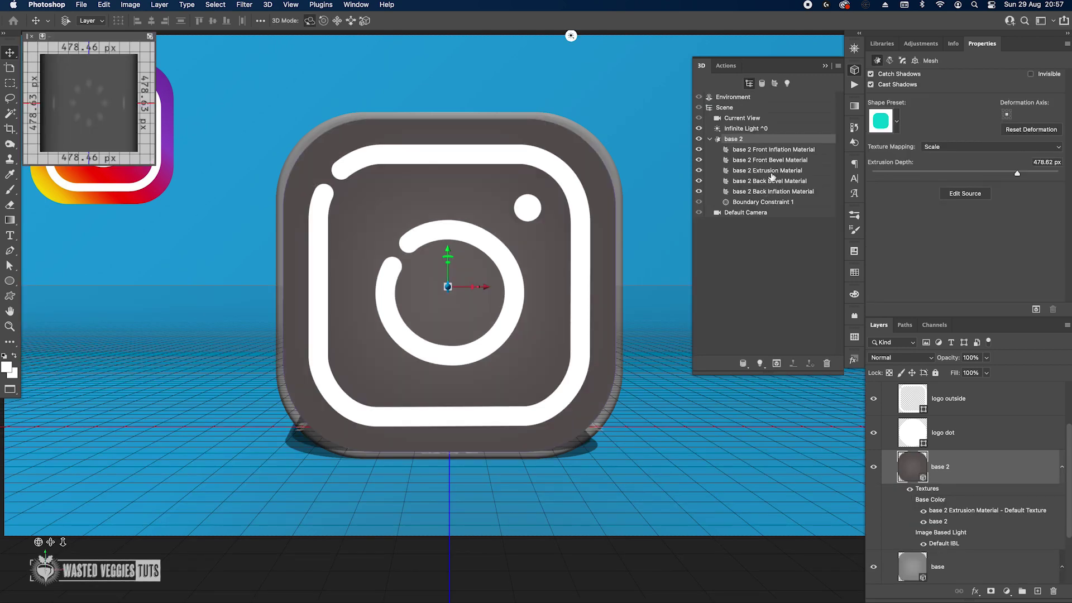
left_click(1047, 162)
type("0.1")
key("Return")
- Turn the logo dot layer into a 3D extrusion 0.1 px deep
left_click(979, 434)
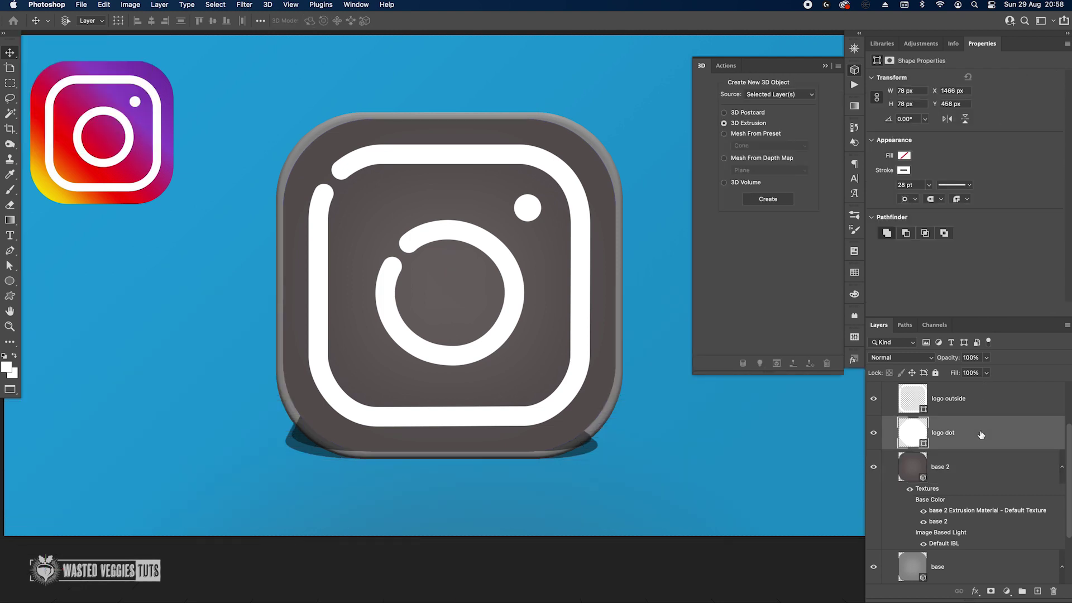
scroll(976, 435, "up", 2)
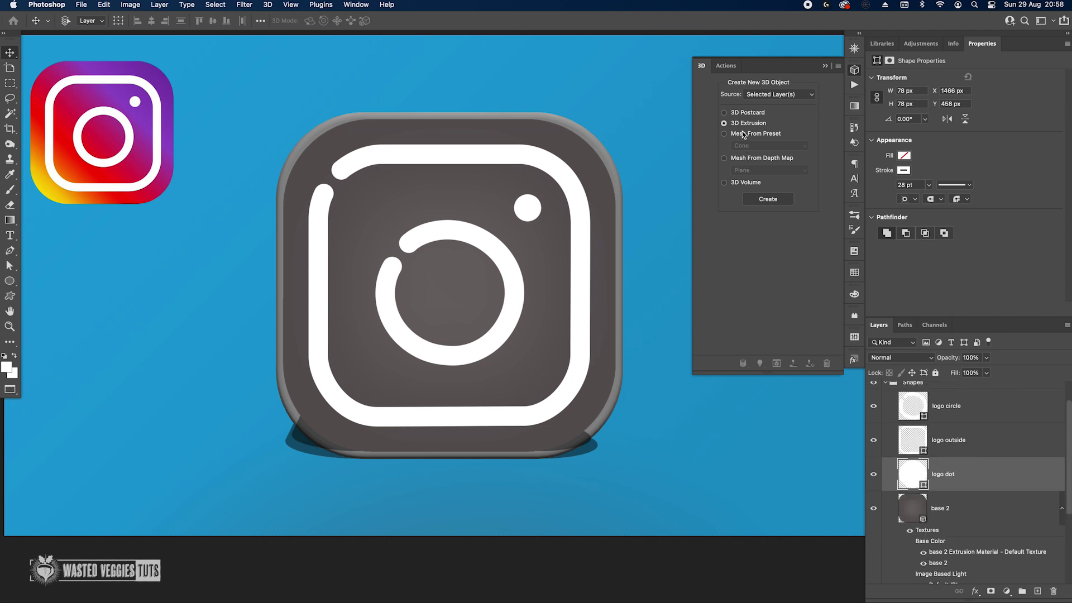
left_click(769, 199)
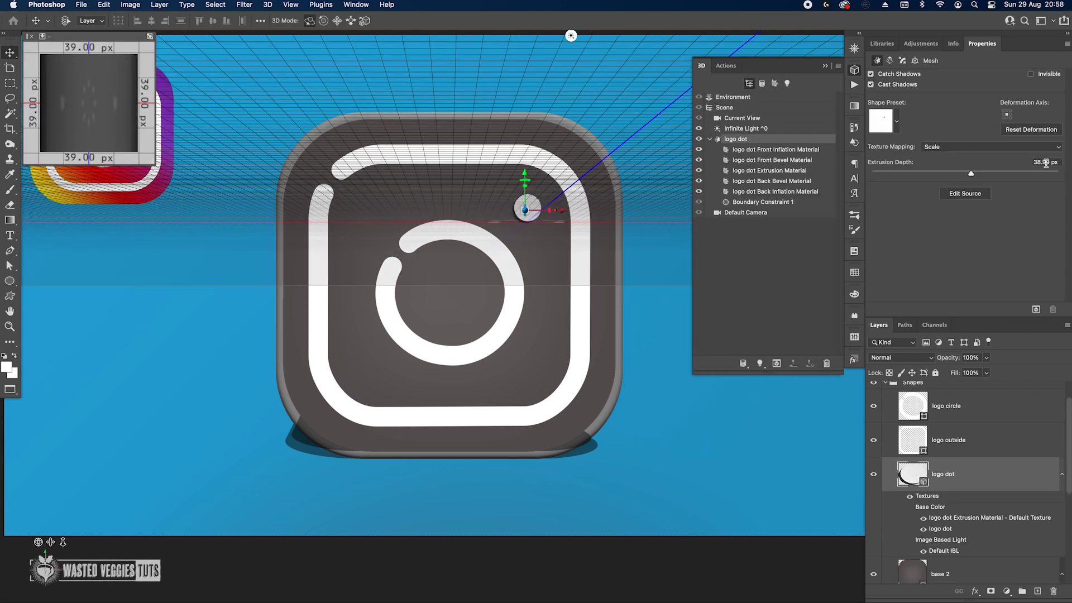
left_click(1041, 162)
type(".1")
key("Return")
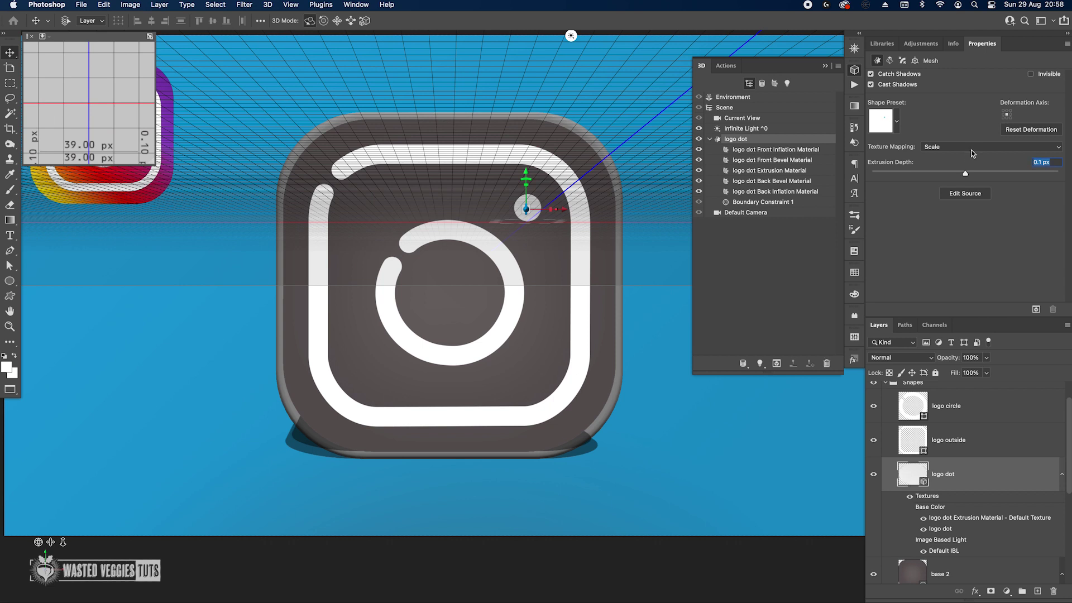
- Inflate the dot's front and back caps at 90° angle and 20% strength
left_click(902, 60)
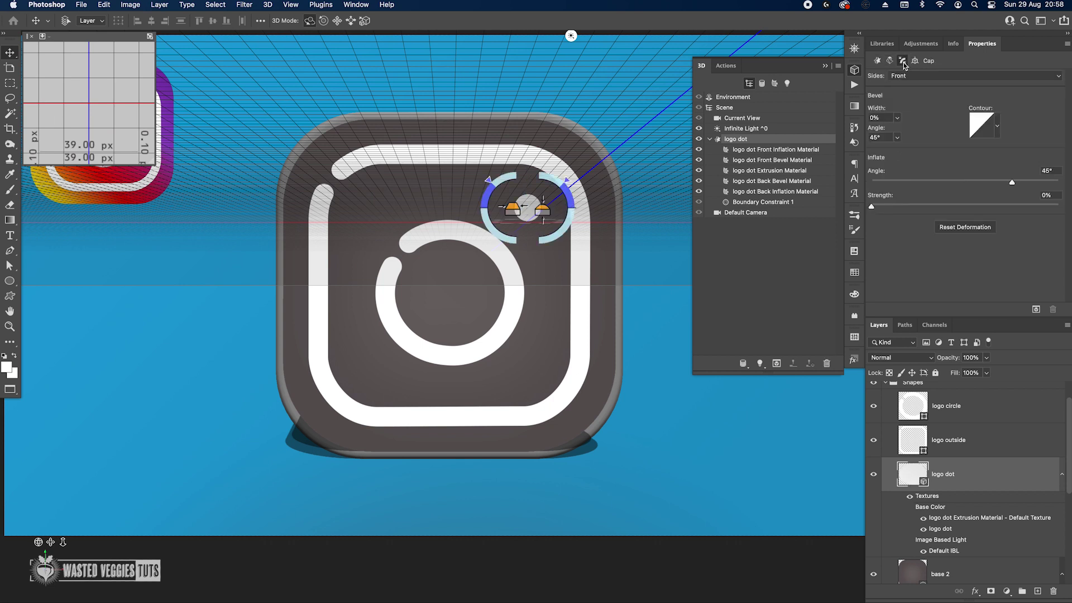
left_click(909, 82)
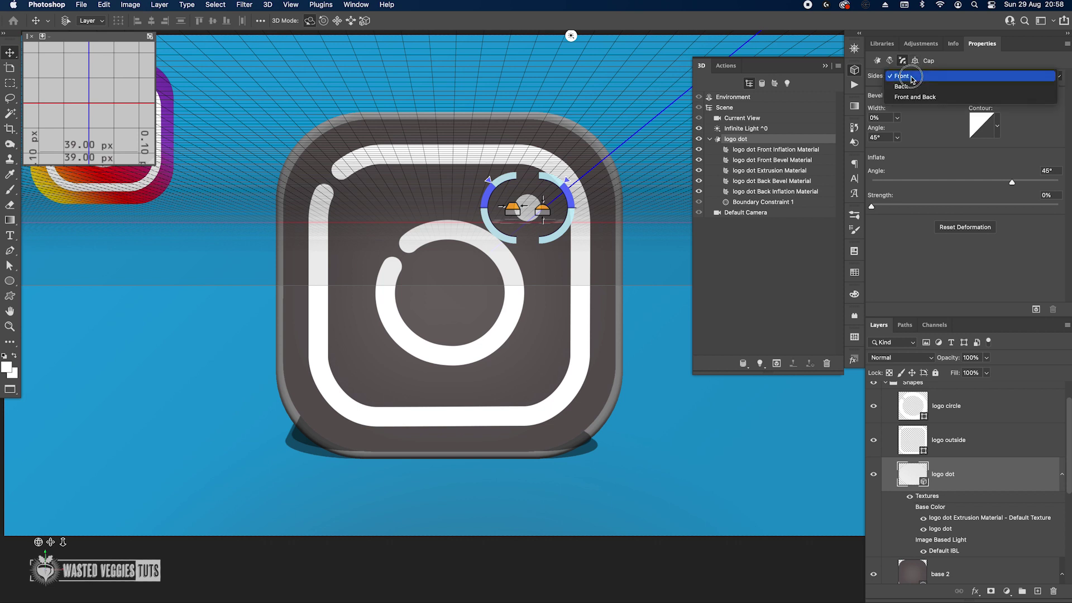
left_click(917, 98)
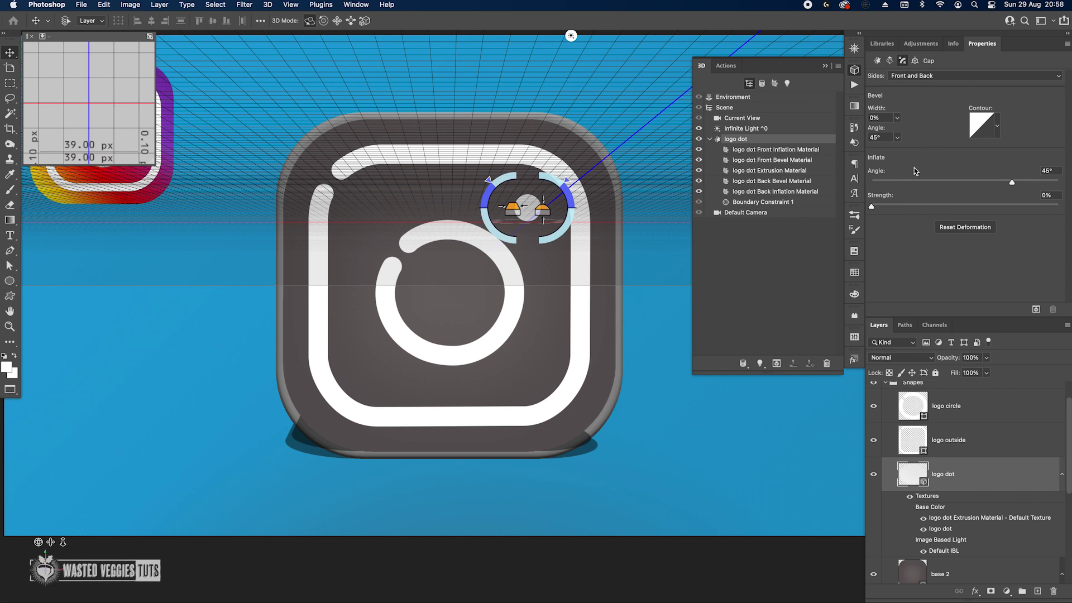
left_click_drag(1054, 169, 1005, 165)
type("90")
key("Tab")
type("20")
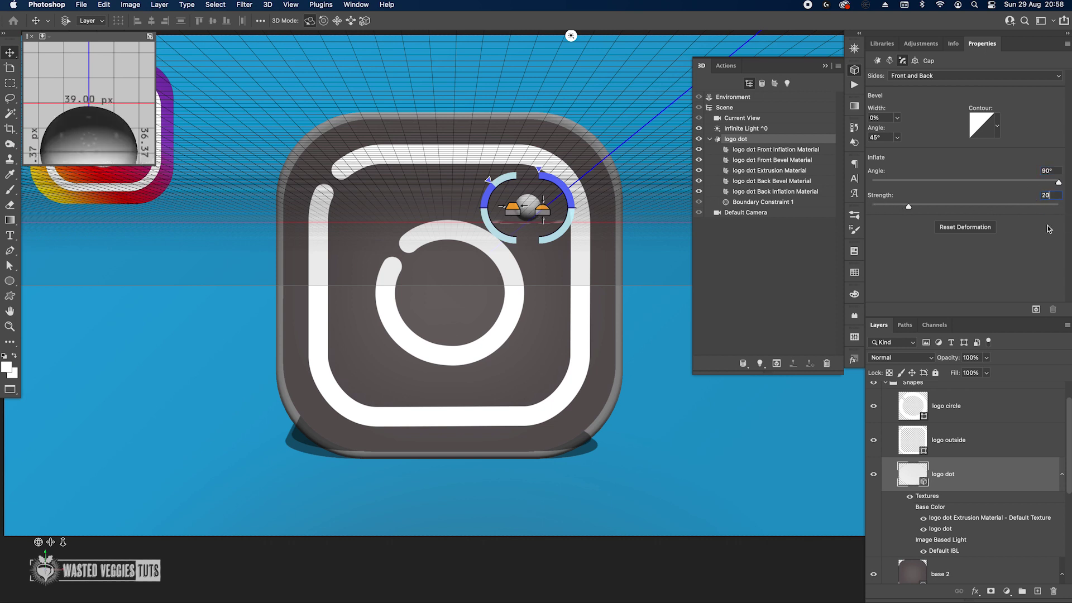
key("Tab")
left_click(995, 435)
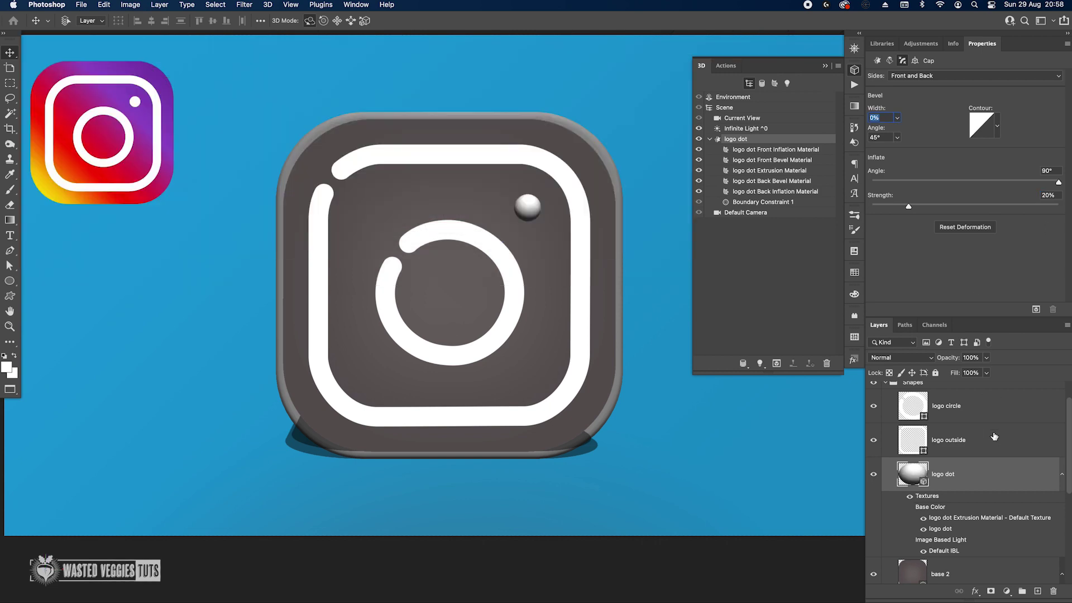
- Turn logo outside into a 3D extrusion 0.1 px deep
left_click(766, 200)
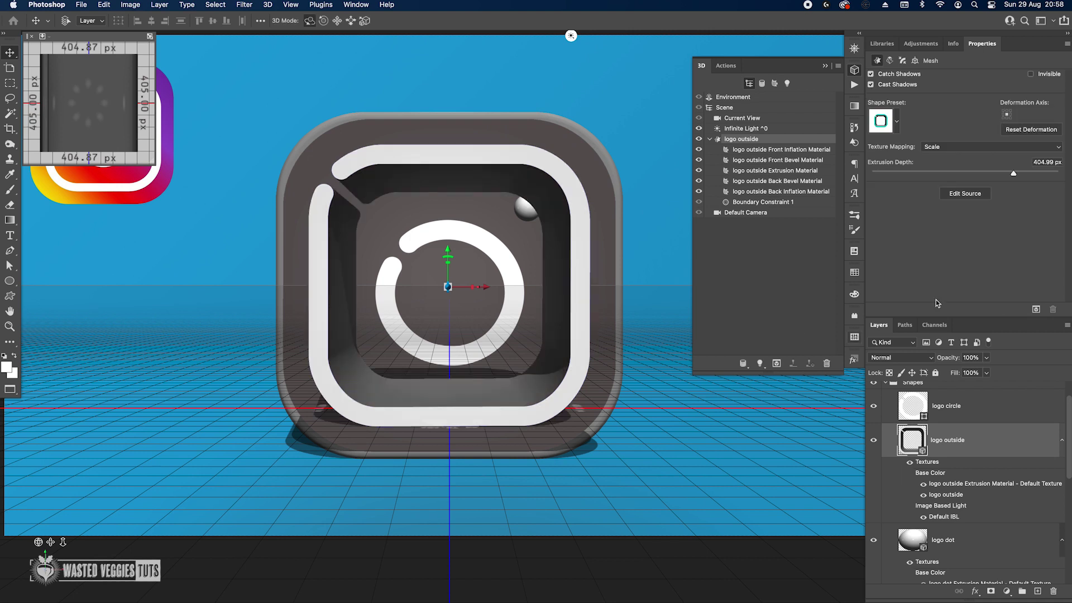
left_click(1042, 161)
type("0.1")
key("Return")
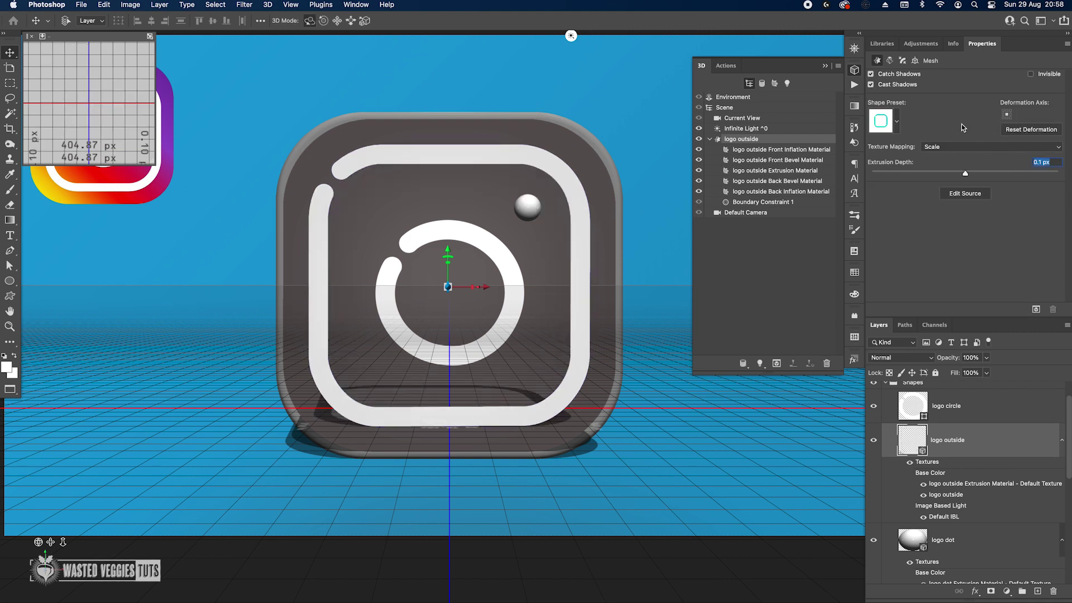
- Inflate the outline's front and back caps at 90° angle and 20% strength
left_click(902, 60)
left_click(921, 76)
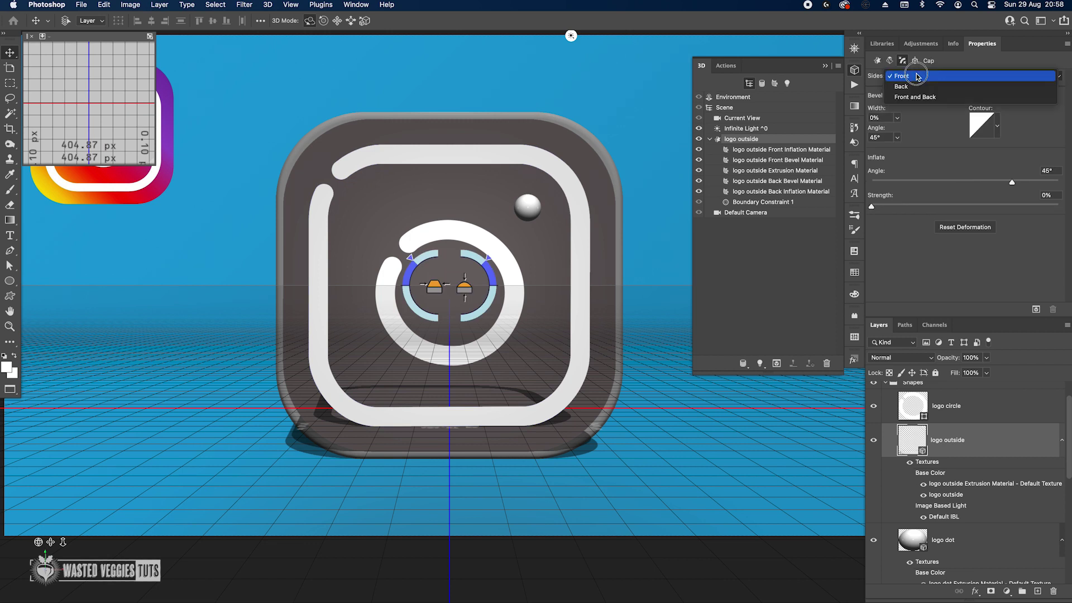
left_click(920, 96)
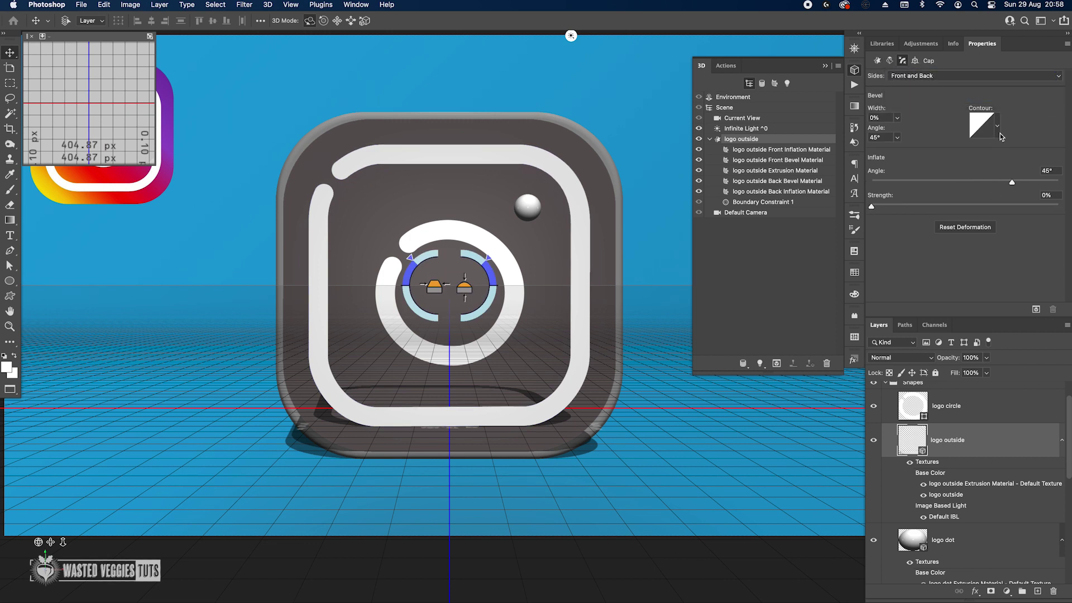
left_click(1050, 170)
type("90")
key("Tab")
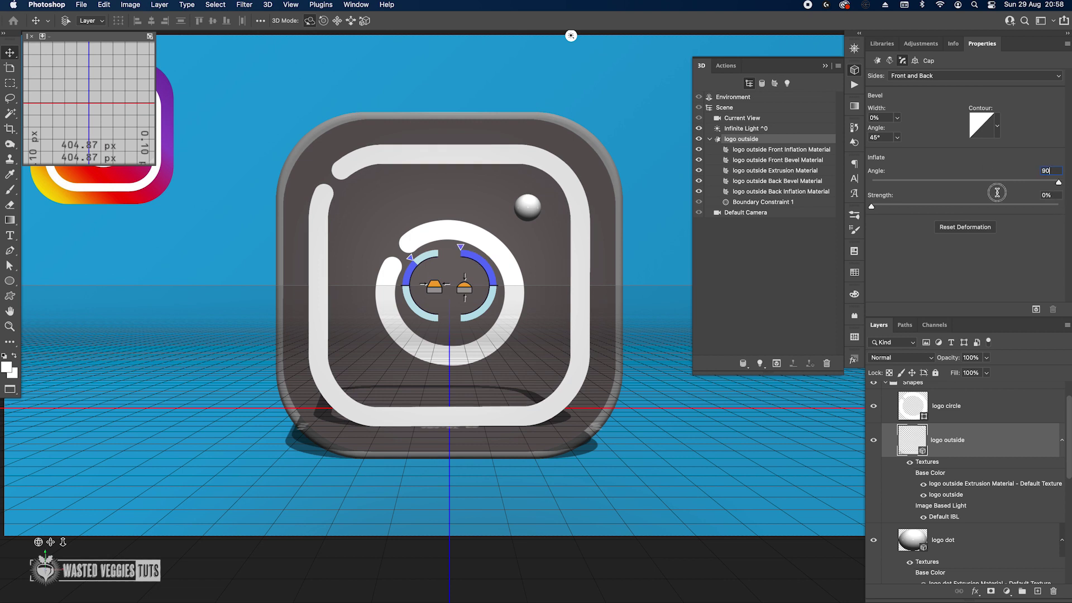
type("20")
key("Tab")
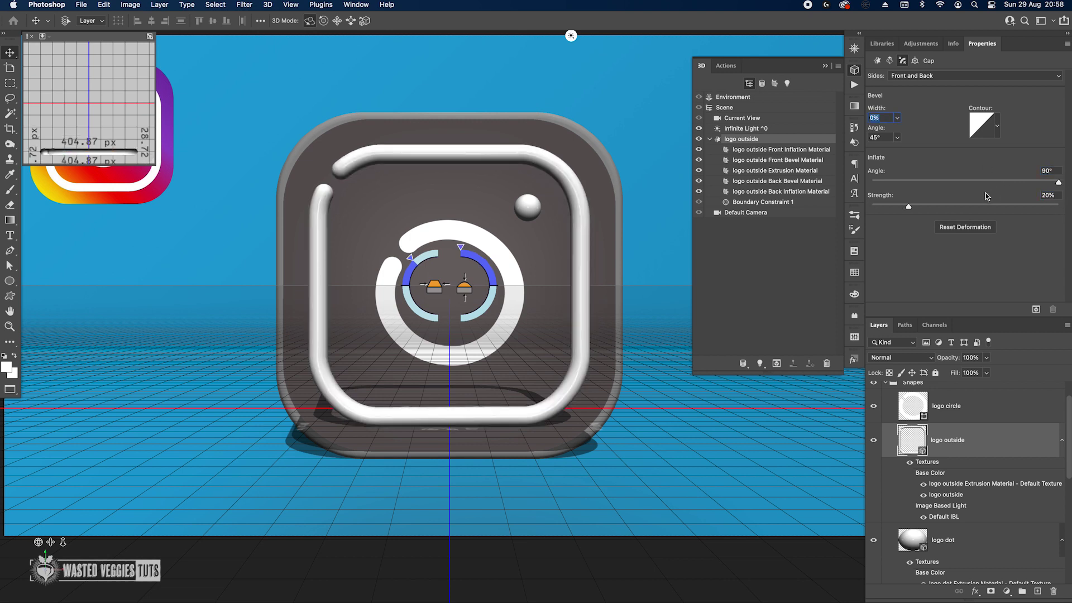
left_click(967, 417)
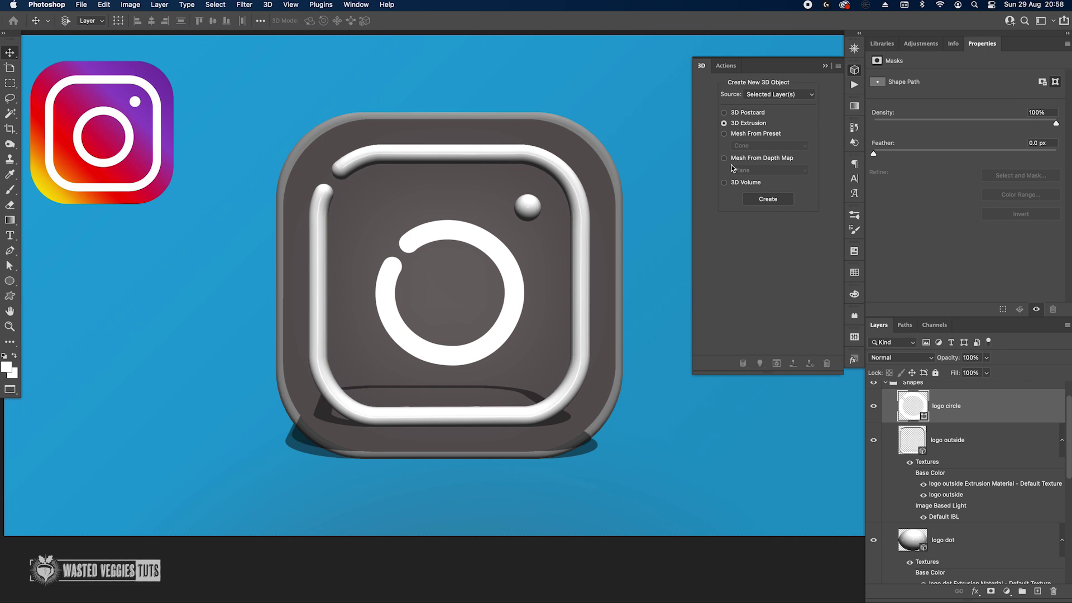
- Turn the logo circle into a 3D extrusion 0.1 px deep
left_click(762, 200)
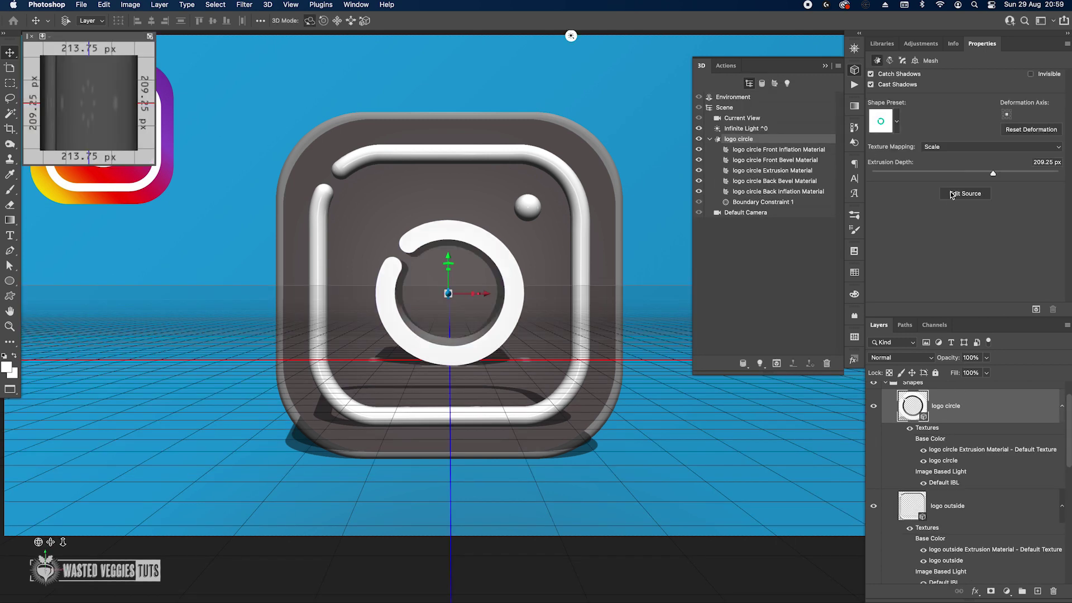
left_click(1040, 162)
type(".1")
key("Return")
- Inflate the ring's front and back caps at 90° angle and 20% strength
left_click(902, 60)
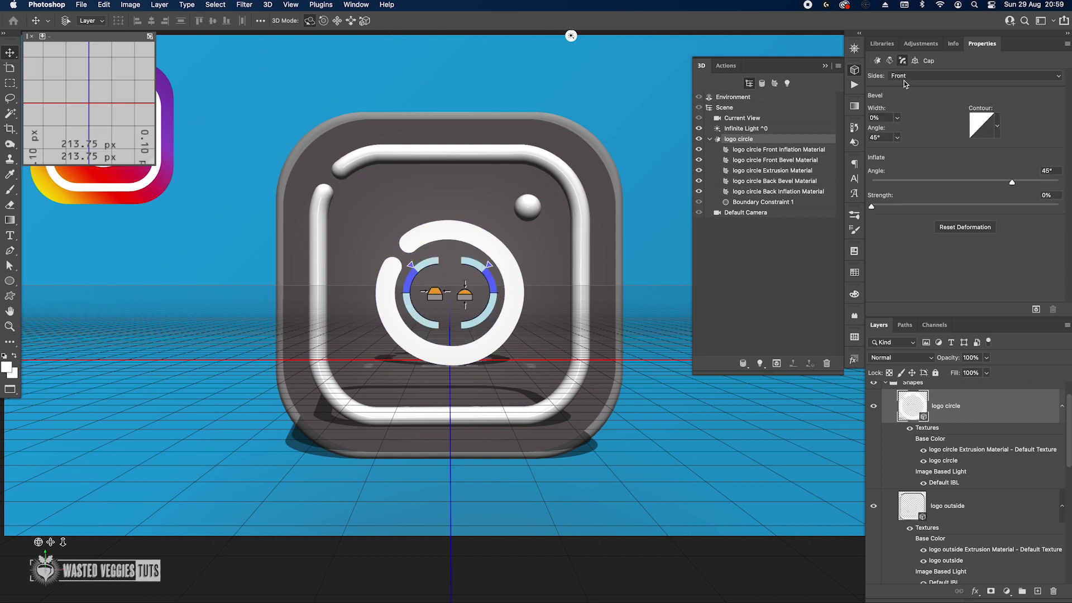
left_click(905, 77)
left_click(914, 96)
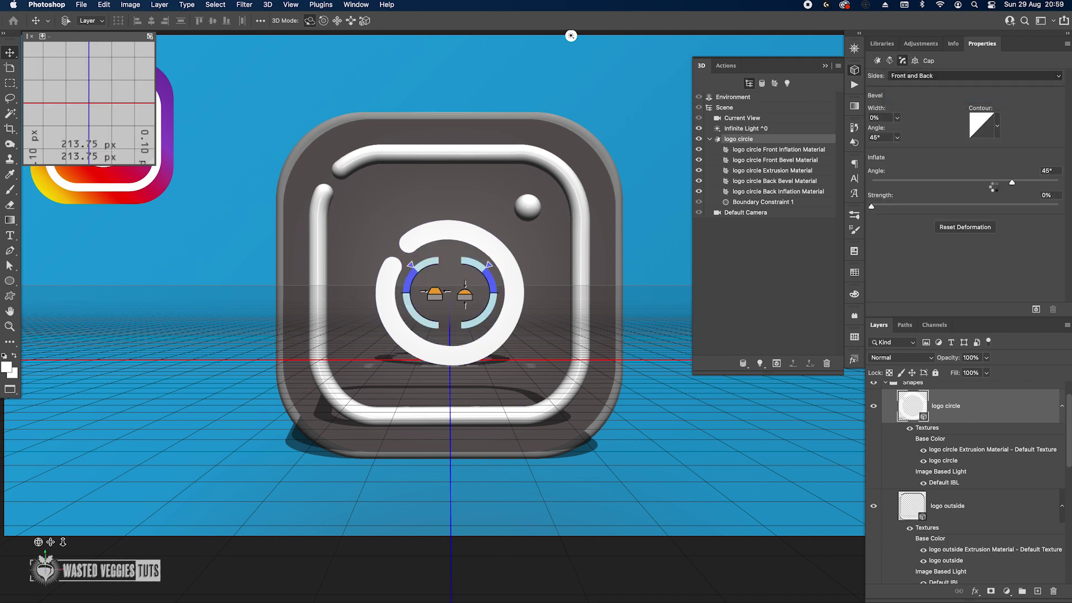
left_click(1048, 171)
type("90")
key("Return")
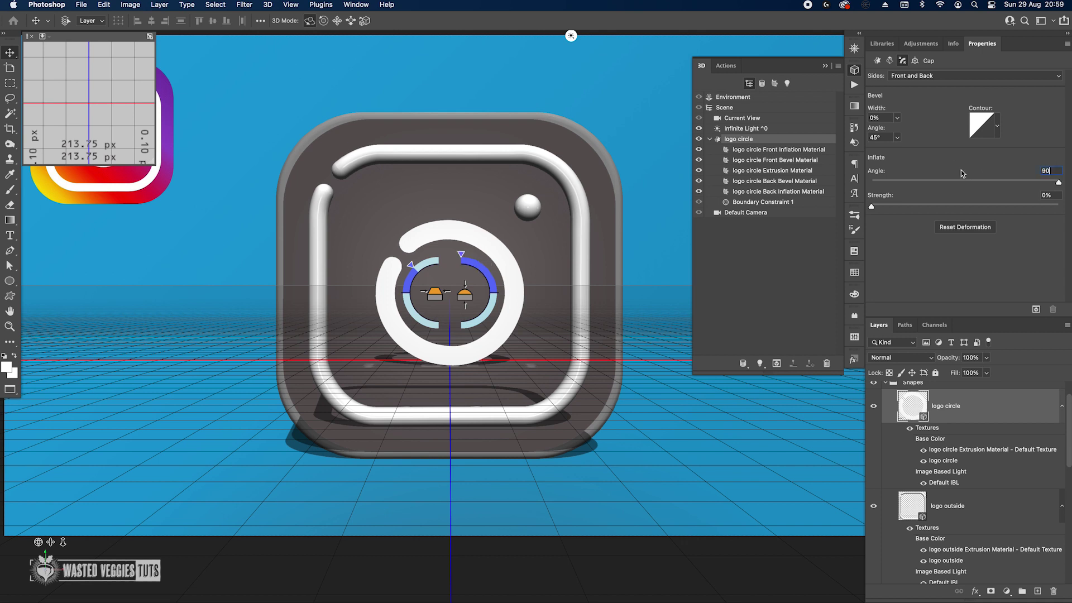
left_click(1048, 197)
type("20")
key("Tab")
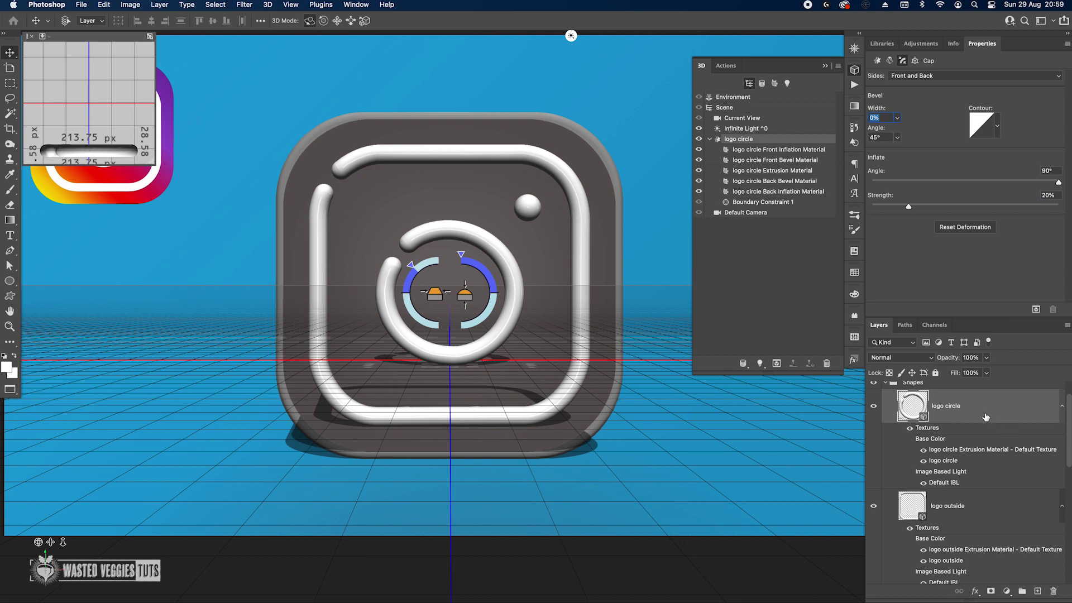
- Select all the 3D layers from logo circle down to base
left_click(986, 416)
scroll(985, 416, "down", 2)
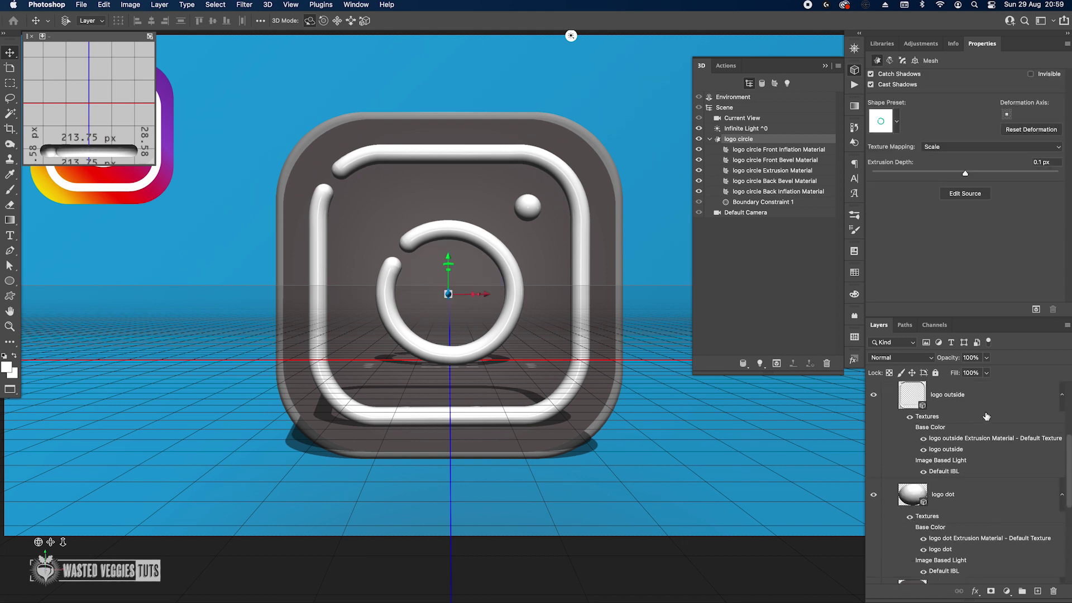
scroll(986, 415, "down", 5)
scroll(986, 416, "down", 3)
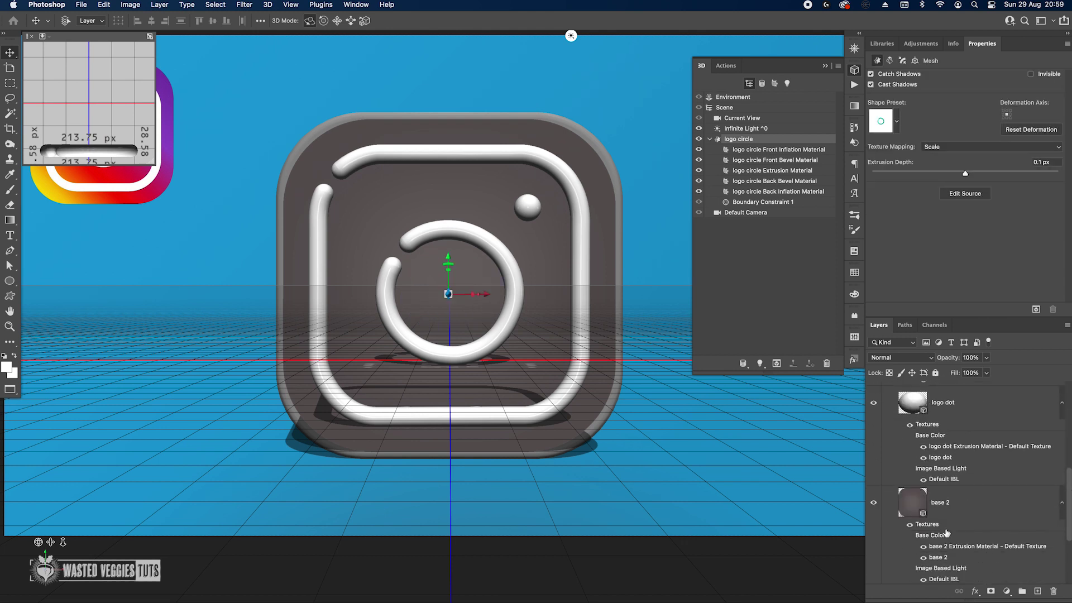
scroll(986, 500, "down", 8)
left_click(991, 510, "shift")
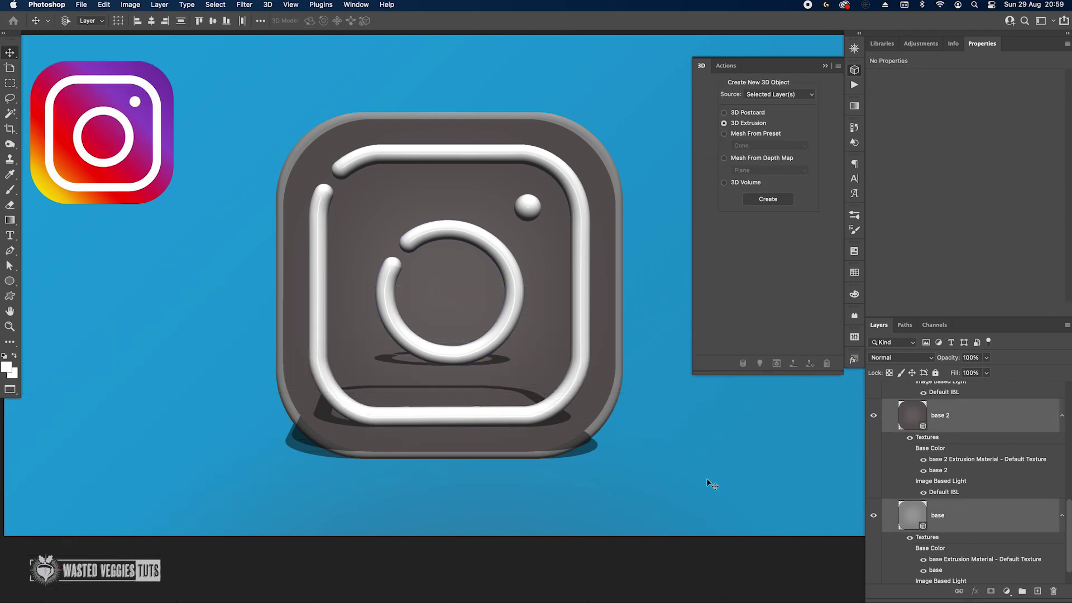
- Merge the five selected 3D layers into a single 3D scene
left_click(268, 4)
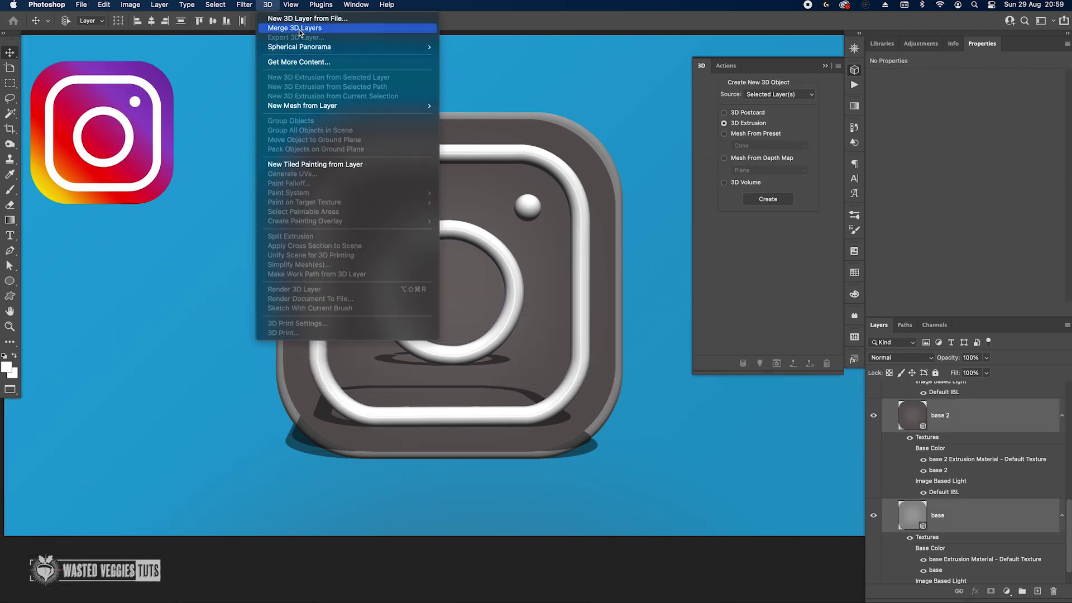
left_click(436, 65)
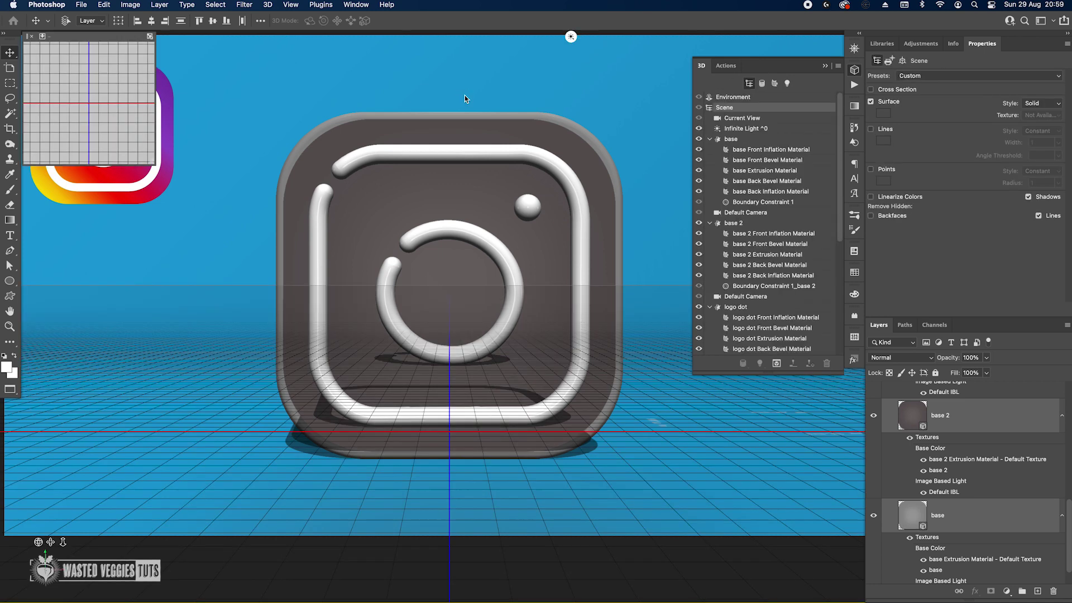
- Collapse the five mesh groups in the 3D panel and select all of them
left_click(710, 139)
left_click(710, 160)
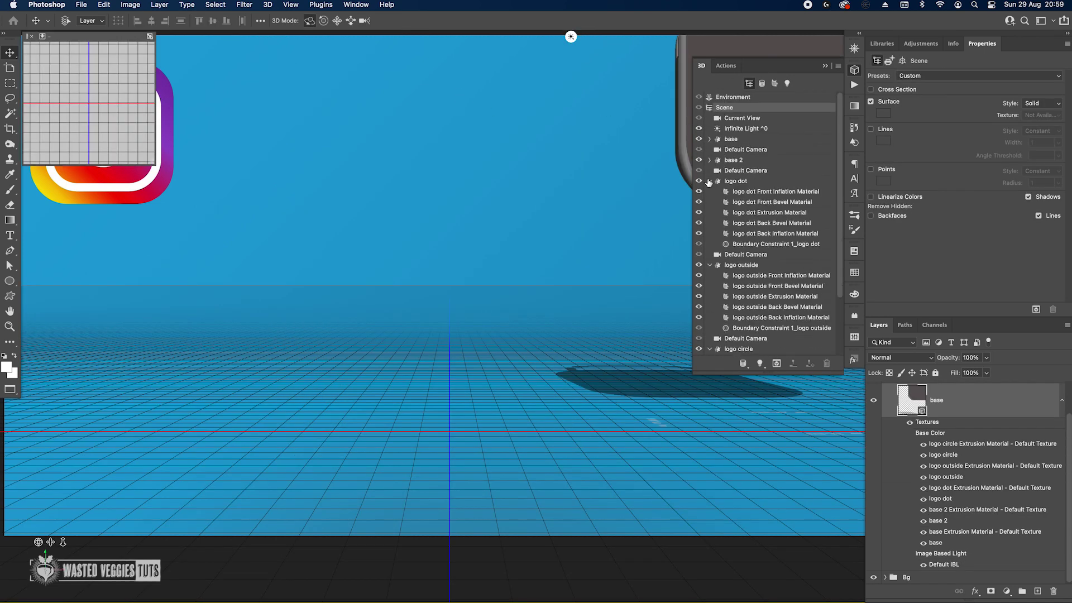
left_click(710, 180)
left_click(710, 203)
left_click(709, 223)
left_click(735, 223)
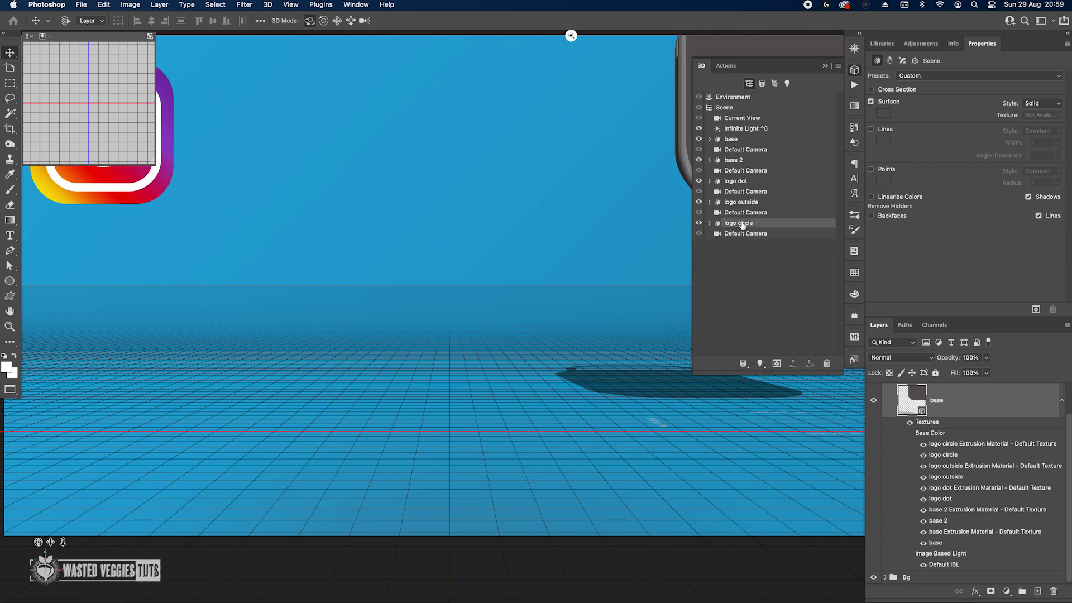
left_click(743, 202, "shift")
left_click(736, 181, "shift")
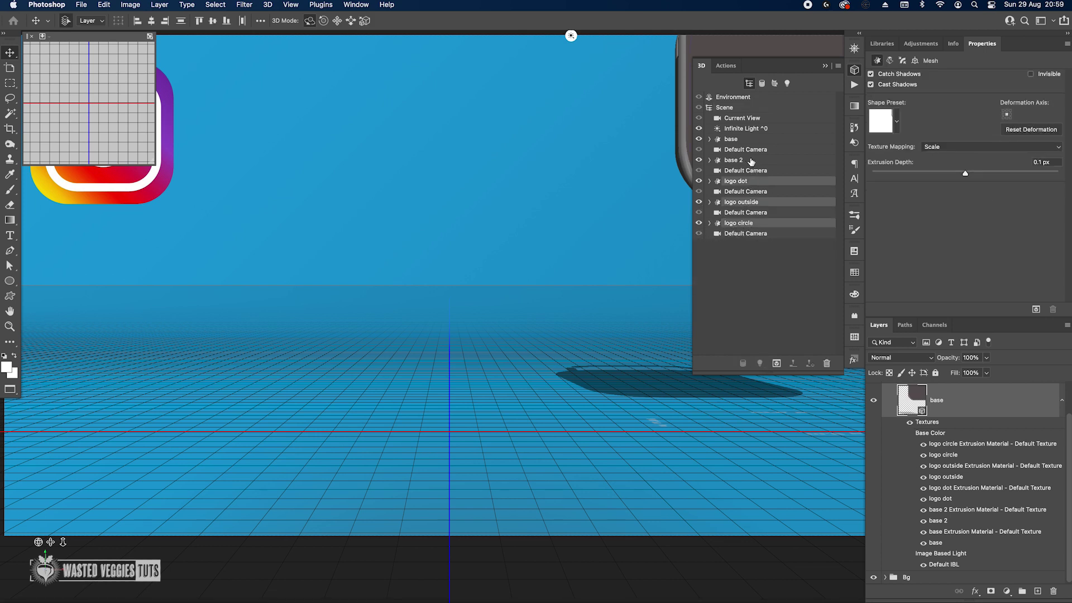
left_click(751, 162, "shift")
left_click(754, 139, "shift")
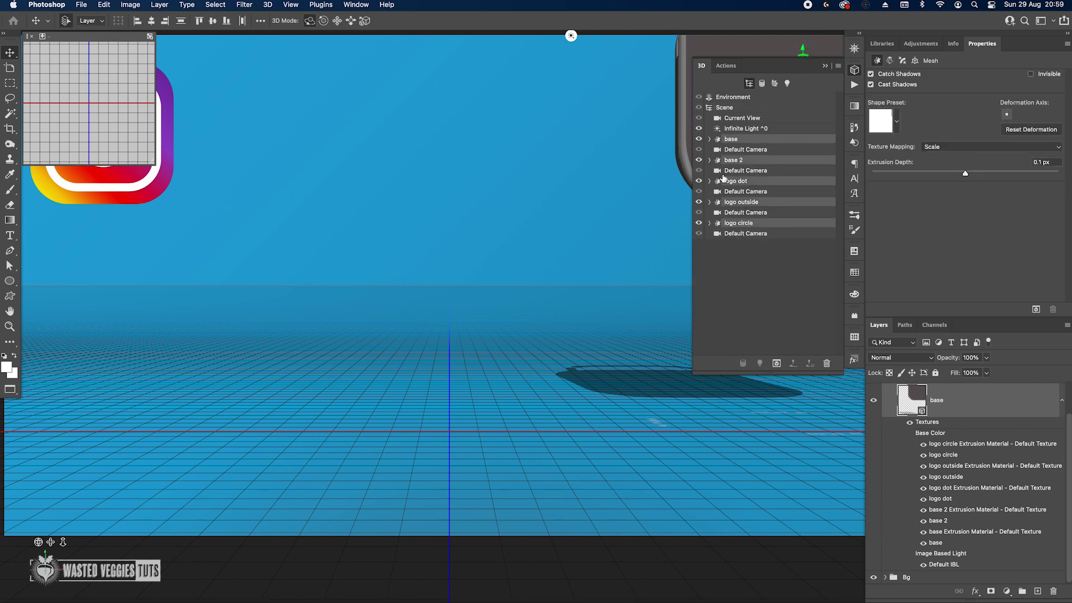
- Move all selected meshes to the ground plane using Coordinates > Move To Ground
left_click(915, 61)
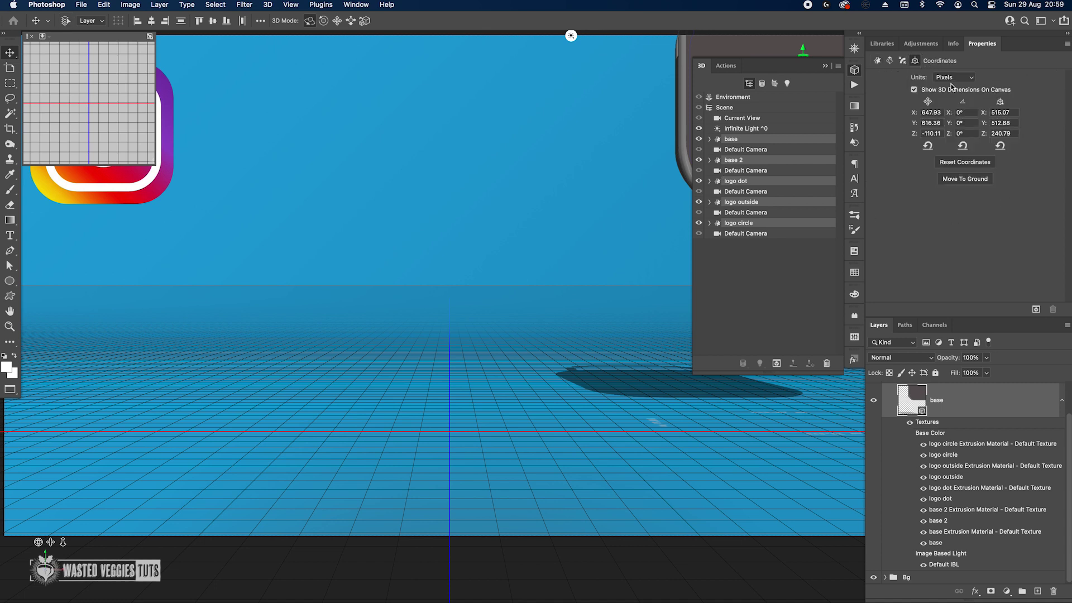
left_click(964, 180)
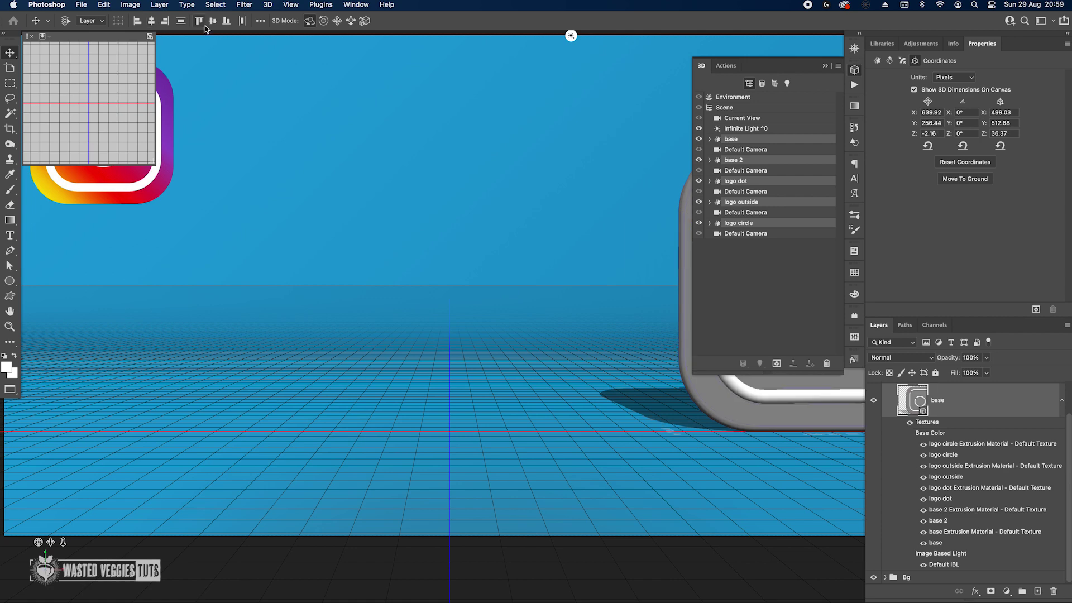
left_click(824, 65)
- Centre the icon on the canvas and push the outline, ring and dot 16 px forward
scroll(636, 299, "down", 3, "alt")
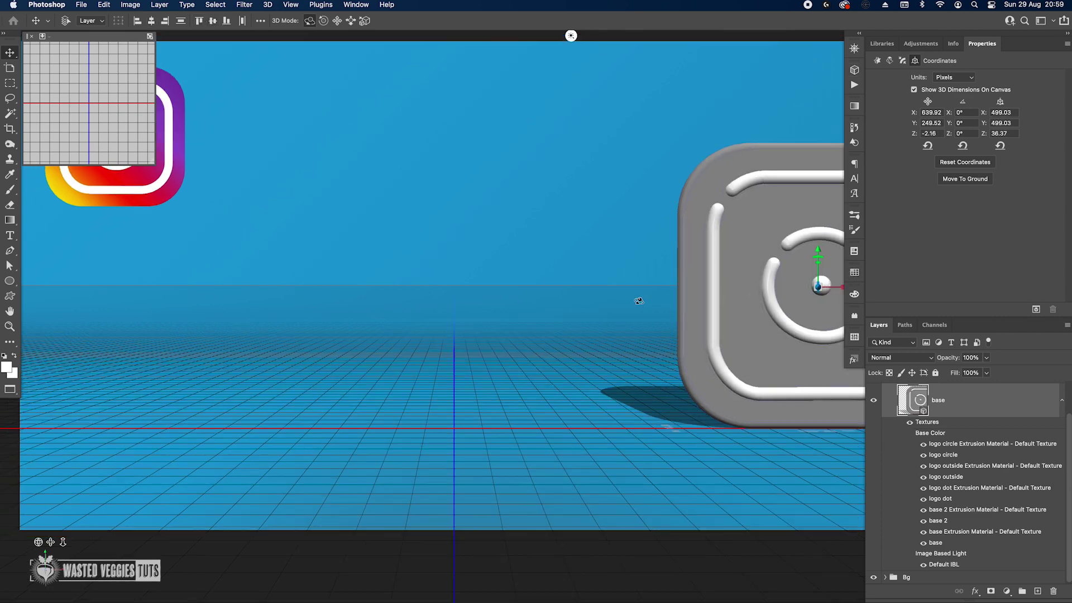
left_click_drag(827, 289, 540, 290)
left_click(853, 70)
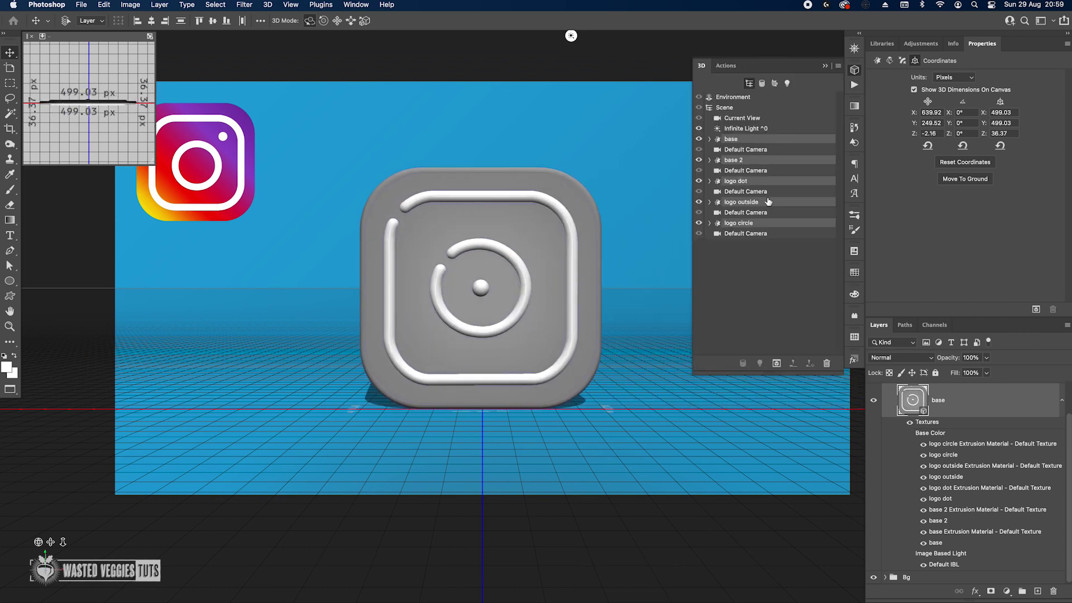
left_click(773, 223, "shift")
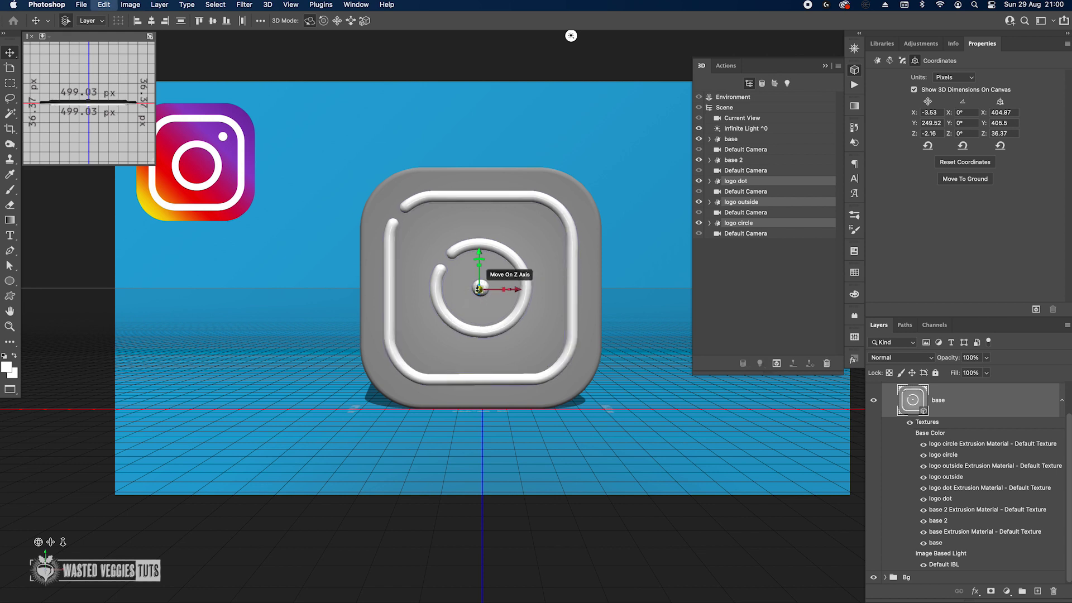
left_click_drag(479, 288, 474, 305)
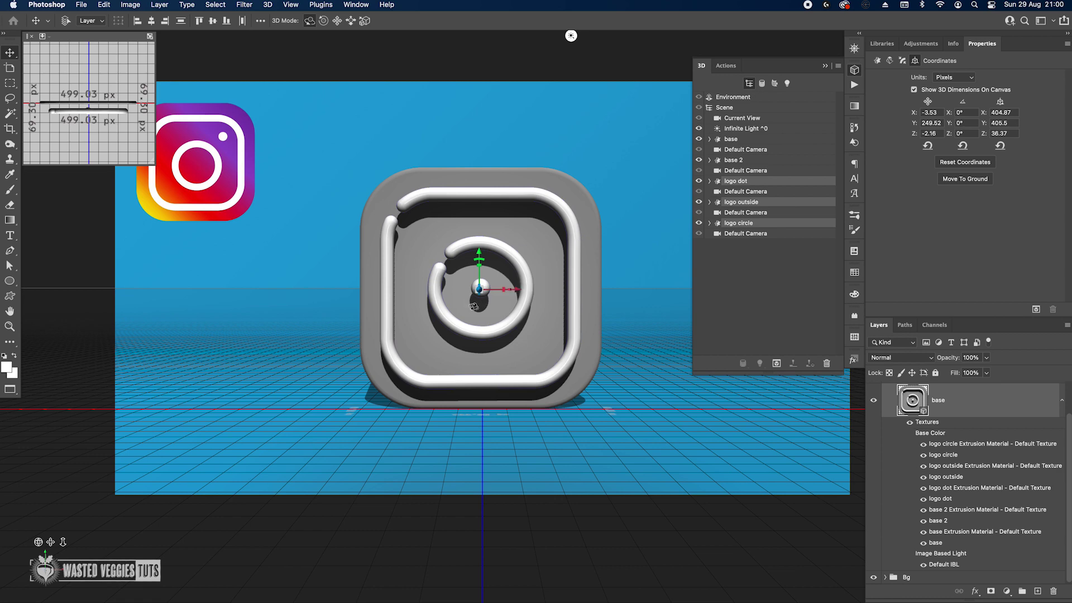
left_click(268, 5)
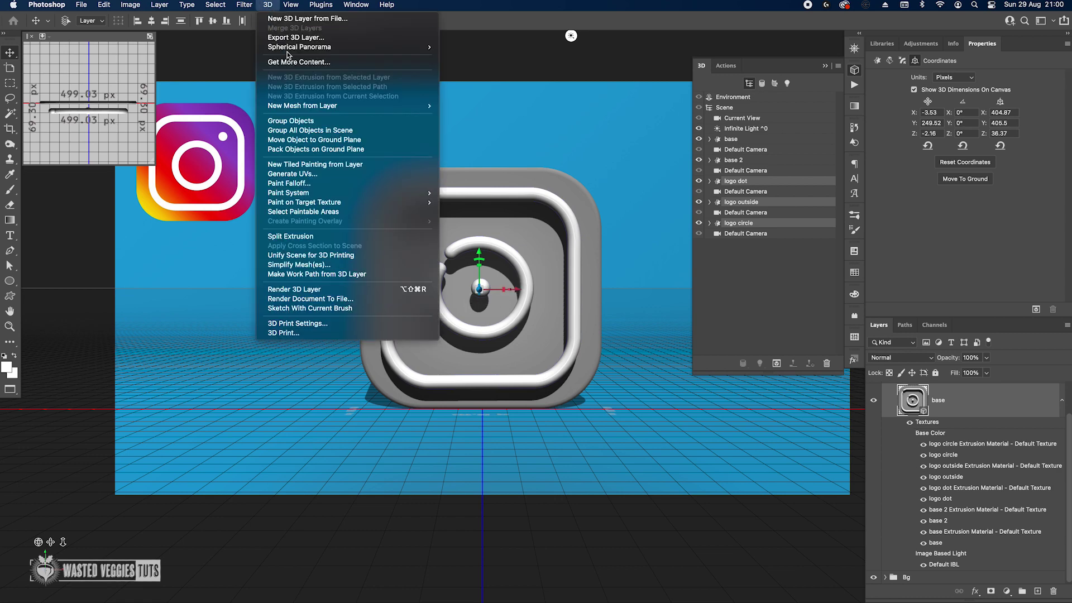
- Export the 3D layer as Wavefront OBJ, replacing Instagram_3D_icon.obj in the 3D_object folder
left_click(335, 37)
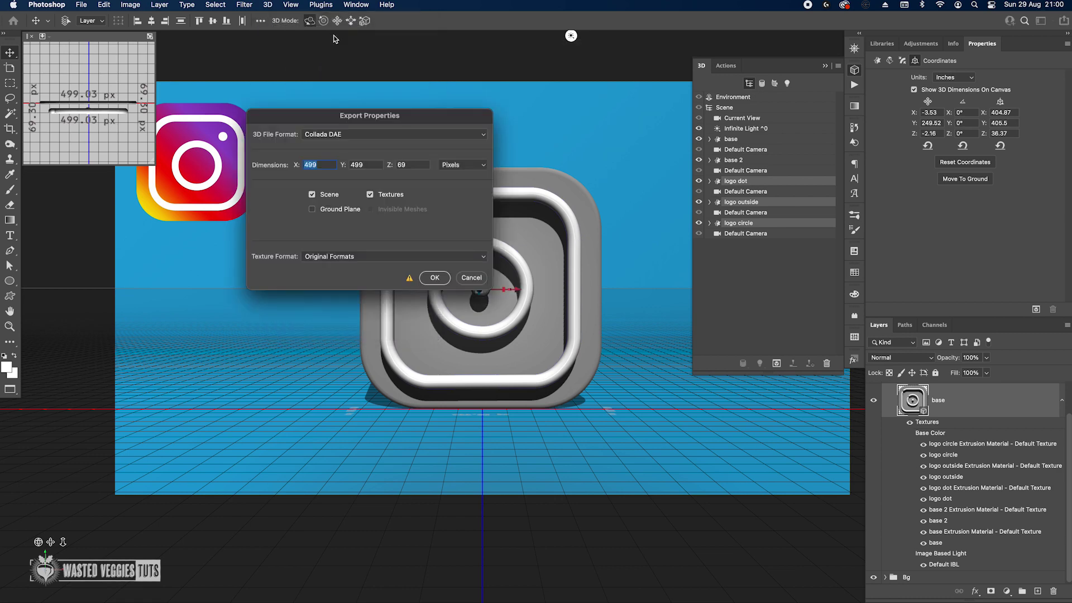
left_click(335, 134)
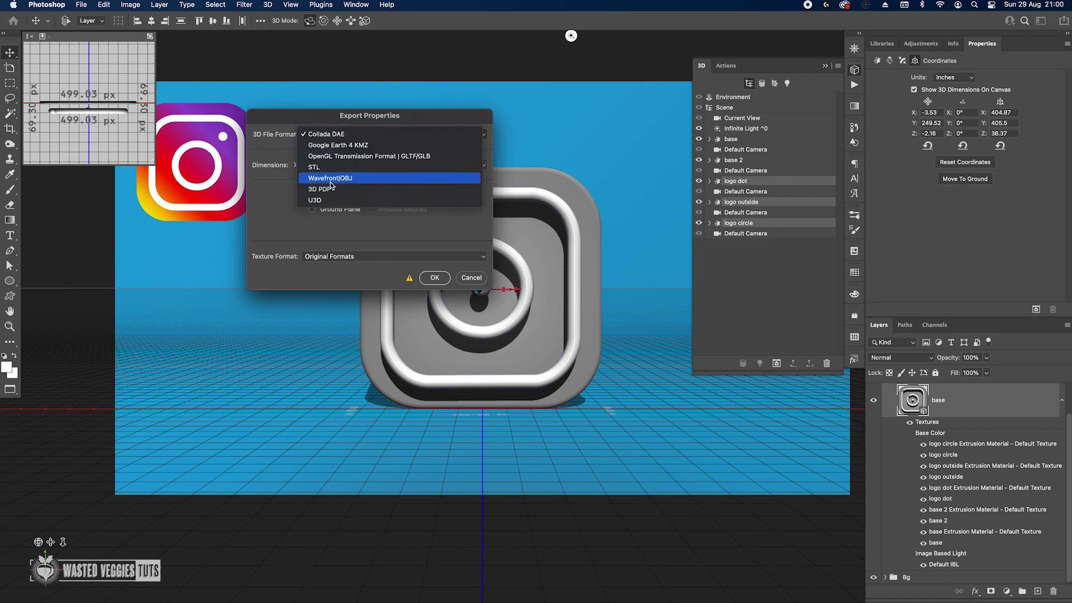
left_click(333, 177)
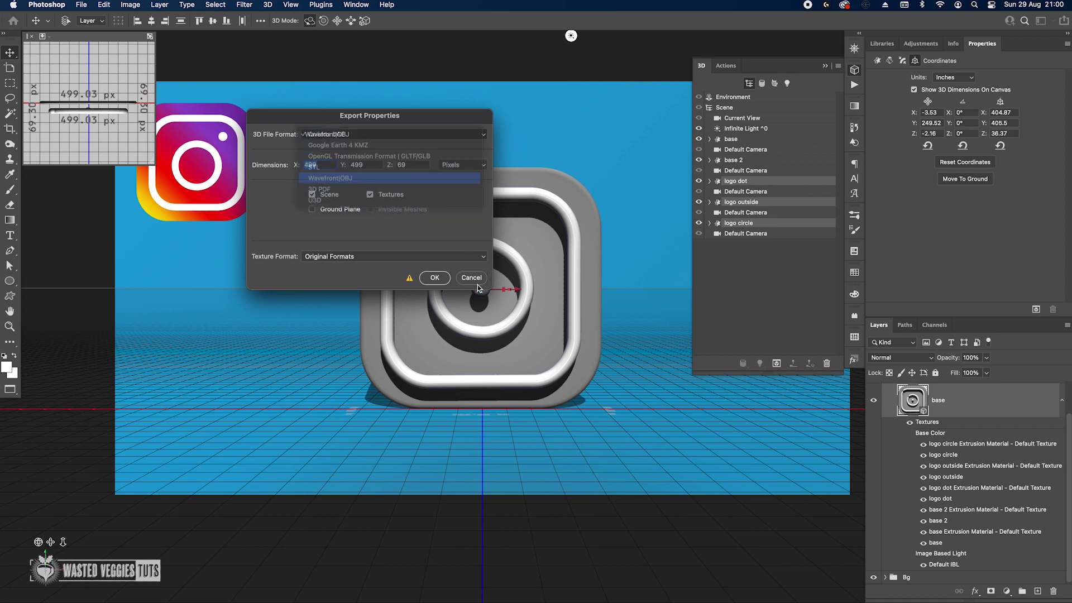
left_click(434, 277)
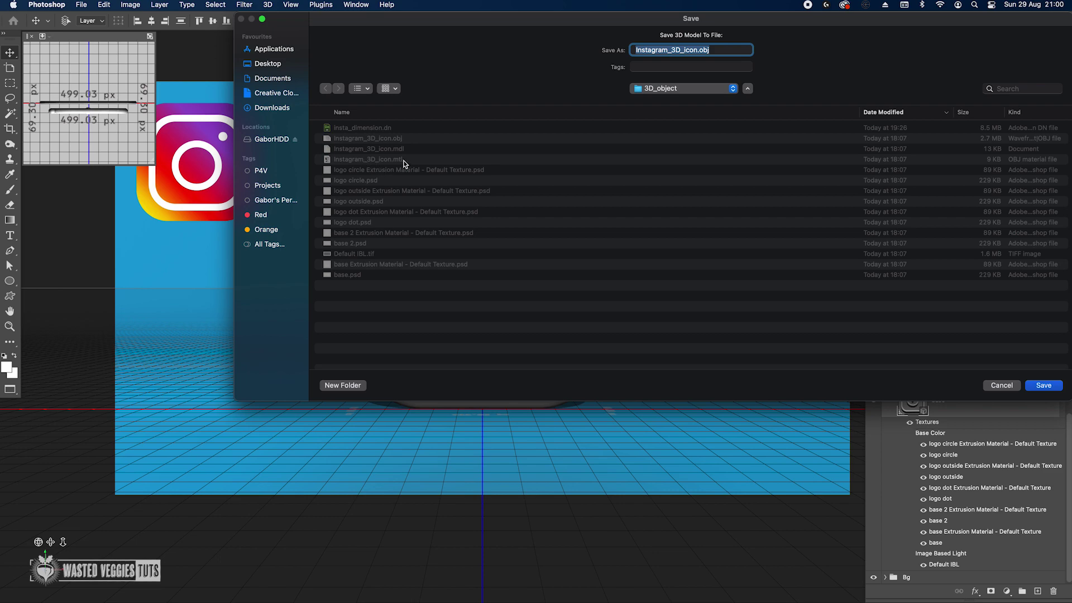
left_click(1043, 385)
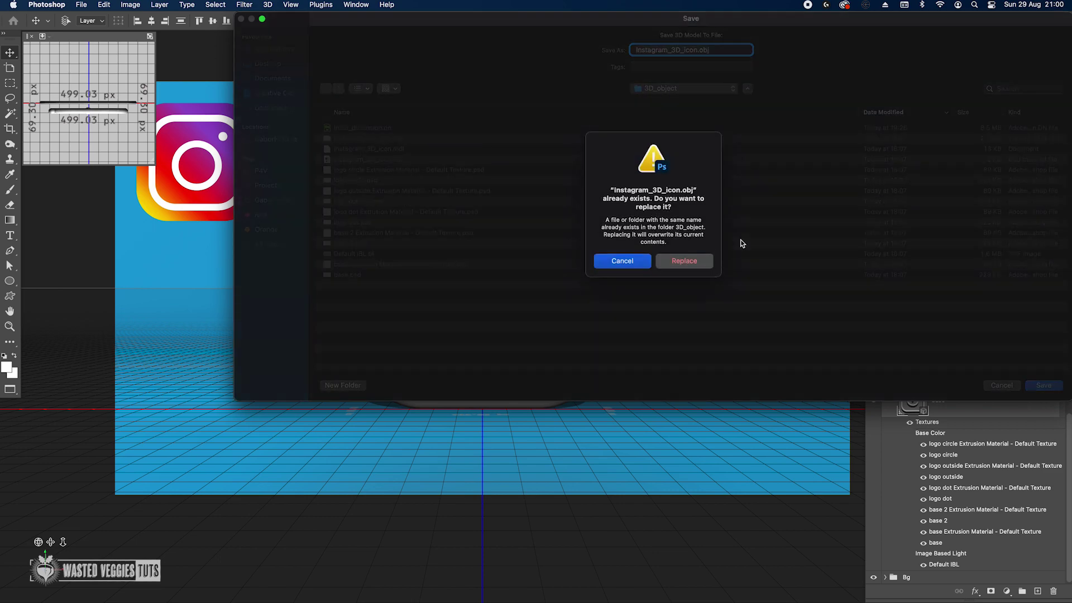
left_click(676, 270)
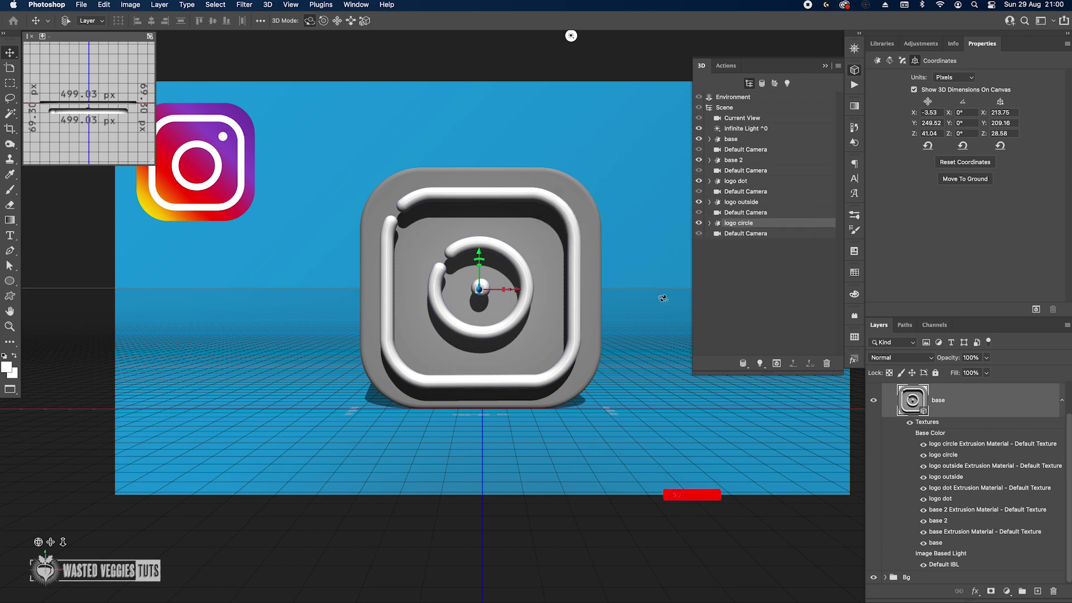
- Create a new blank Dimension scene with a 2560 × 1440 px canvas
left_click(331, 580)
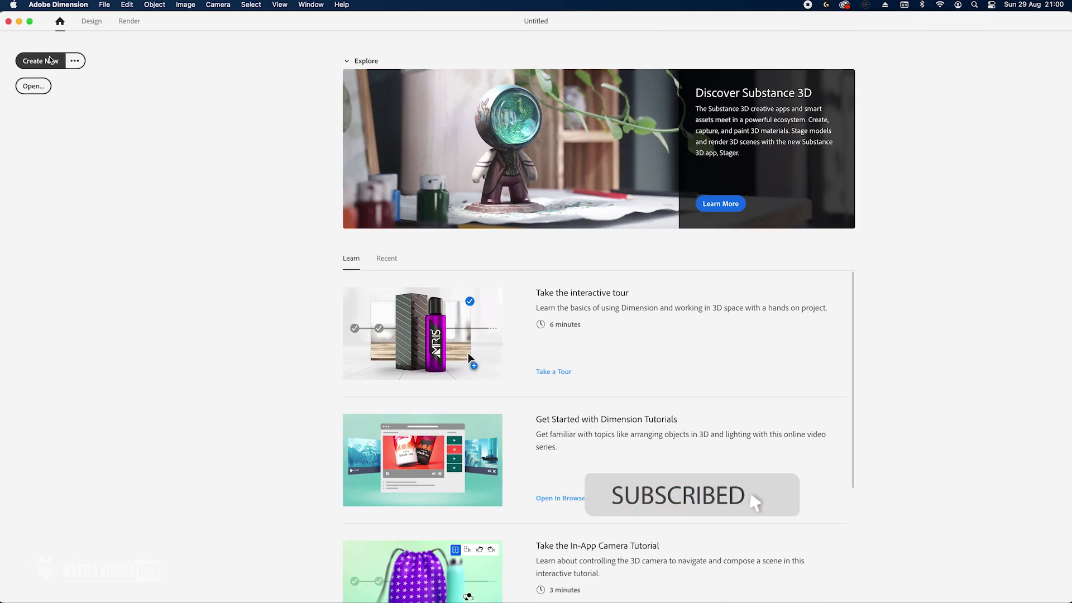
left_click(40, 60)
left_click(974, 294)
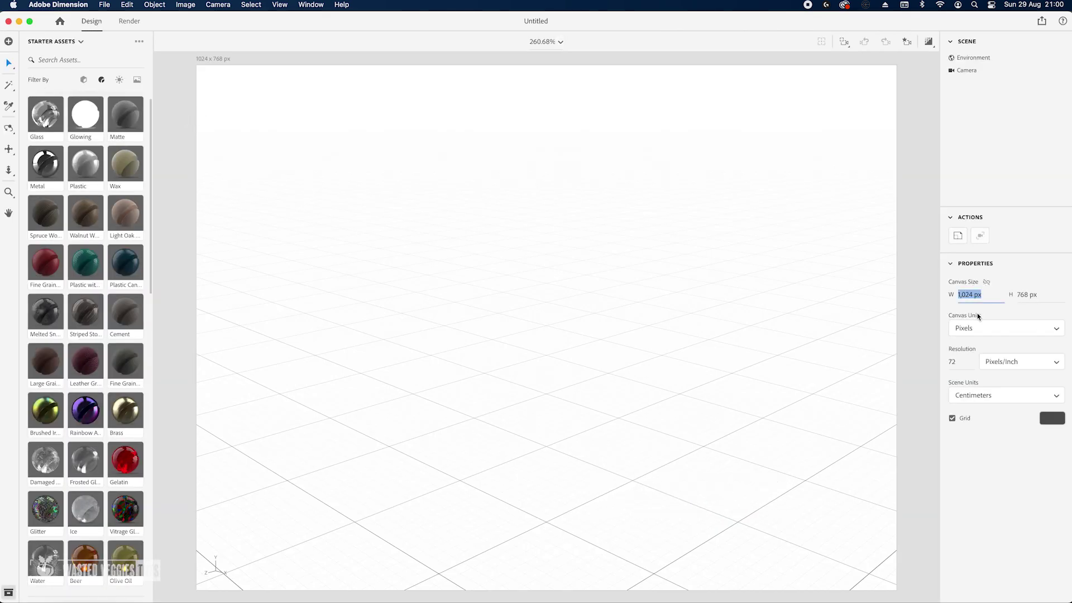
type("2,560")
key("Tab")
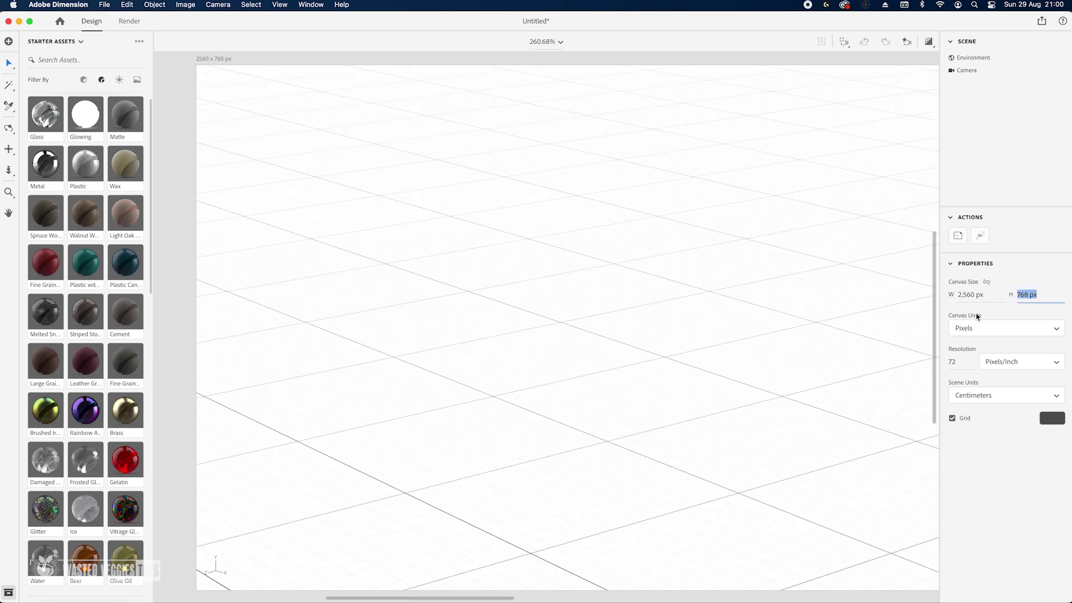
type("1440")
key("Tab")
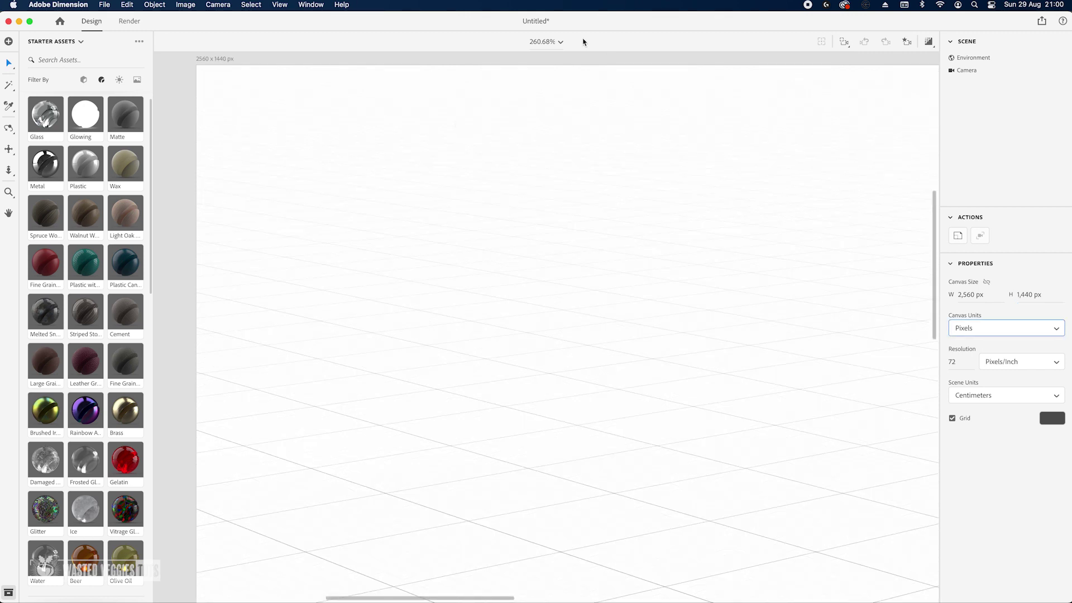
- Fit the whole canvas in view and show the starter models
left_click(560, 43)
left_click(545, 61)
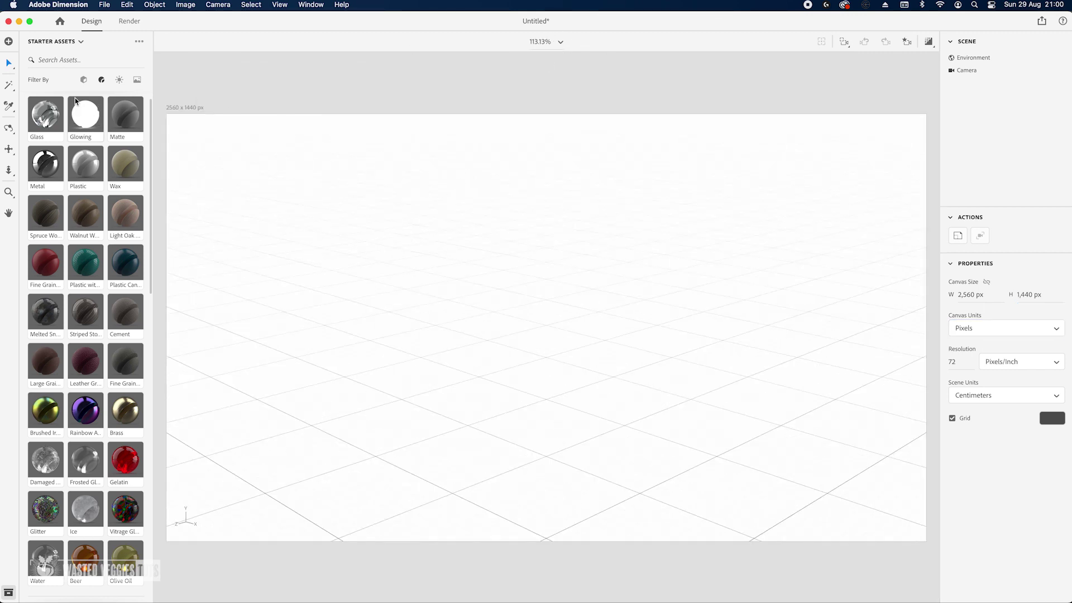
left_click(83, 80)
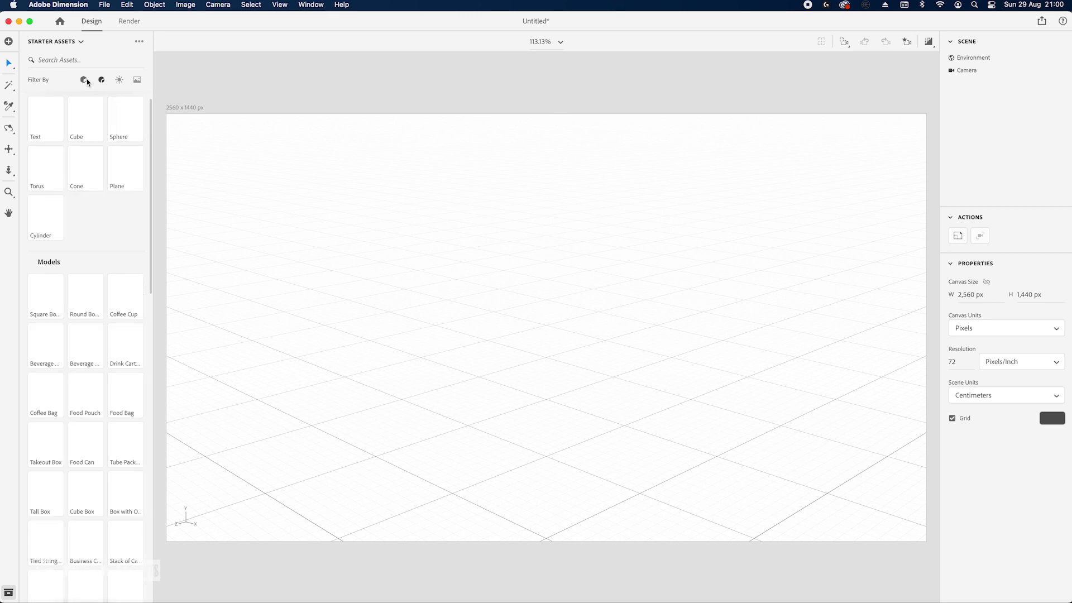
- Add a Plane, scale it up to 82.1 as a floor, and show its Default Material
left_click(126, 172)
left_click_drag(573, 467, 887, 463)
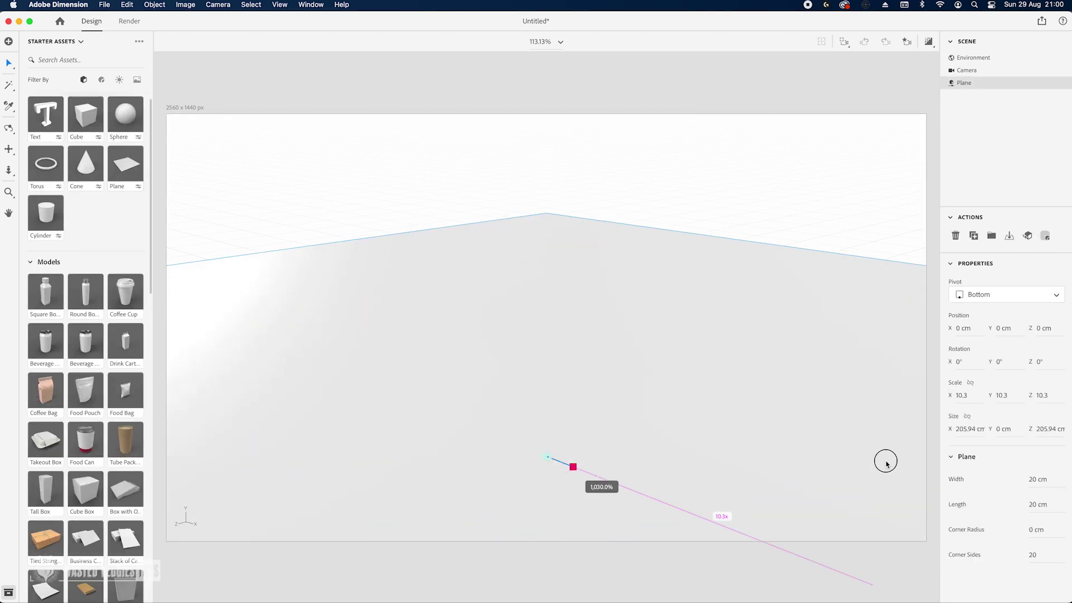
left_click_drag(573, 467, 748, 445)
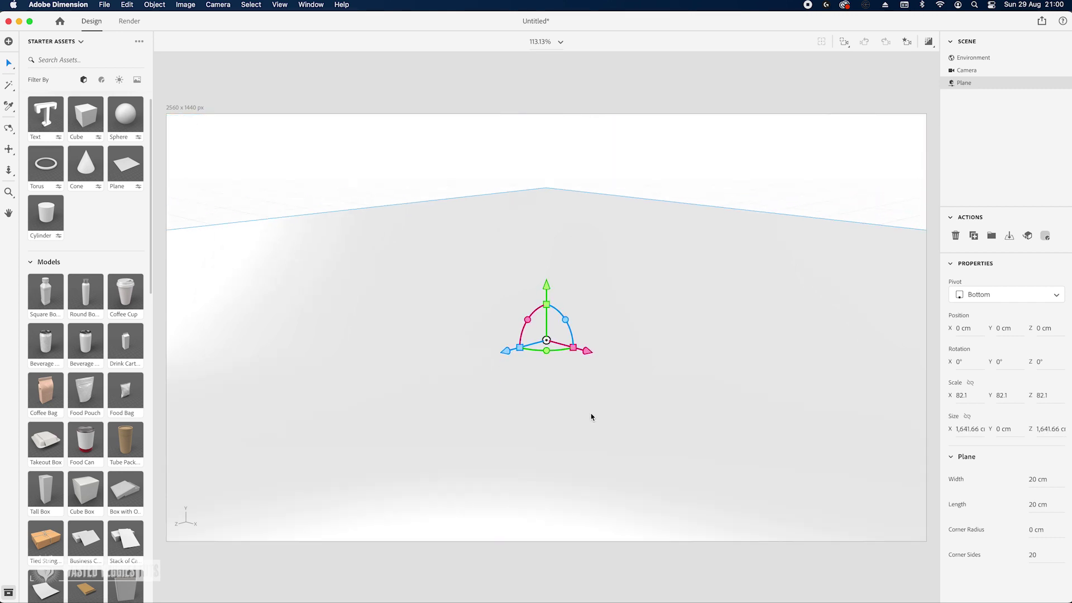
left_click(1044, 235)
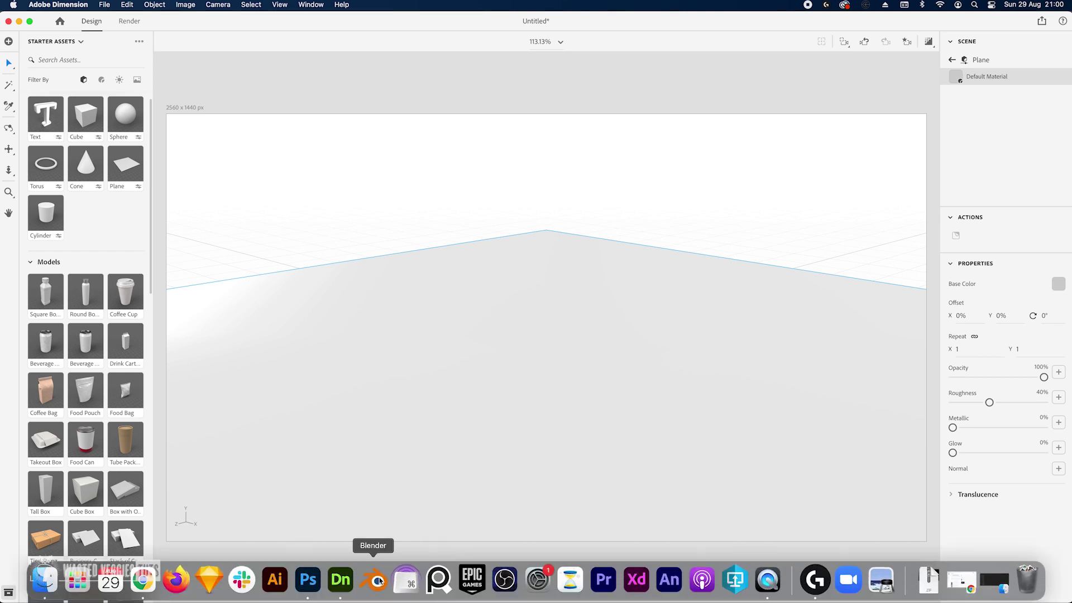
- Sample the Photoshop background blue as the foreground colour
left_click(308, 575)
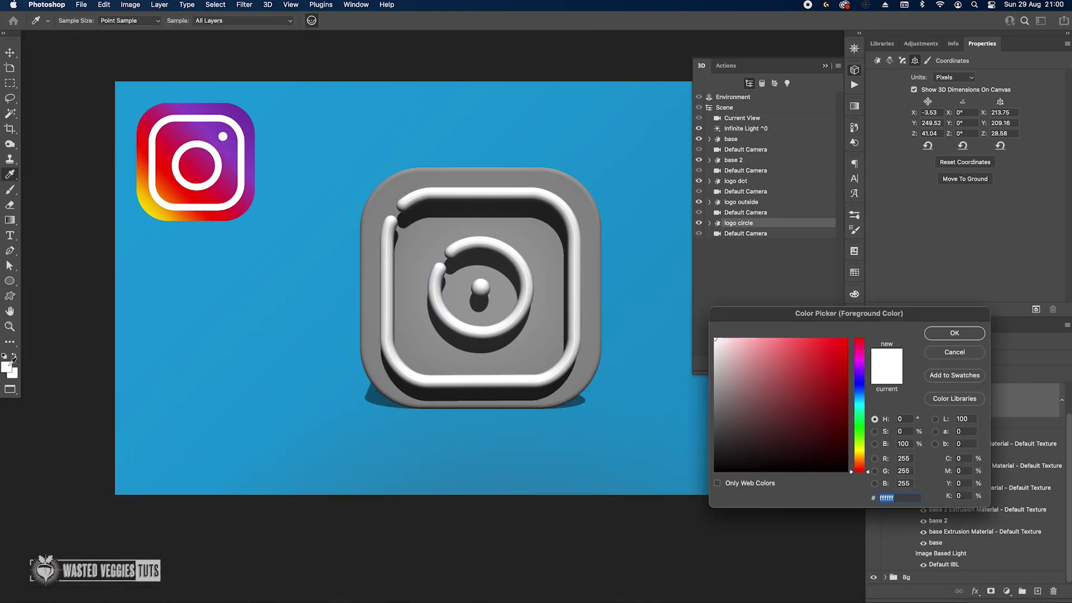
left_click(155, 252)
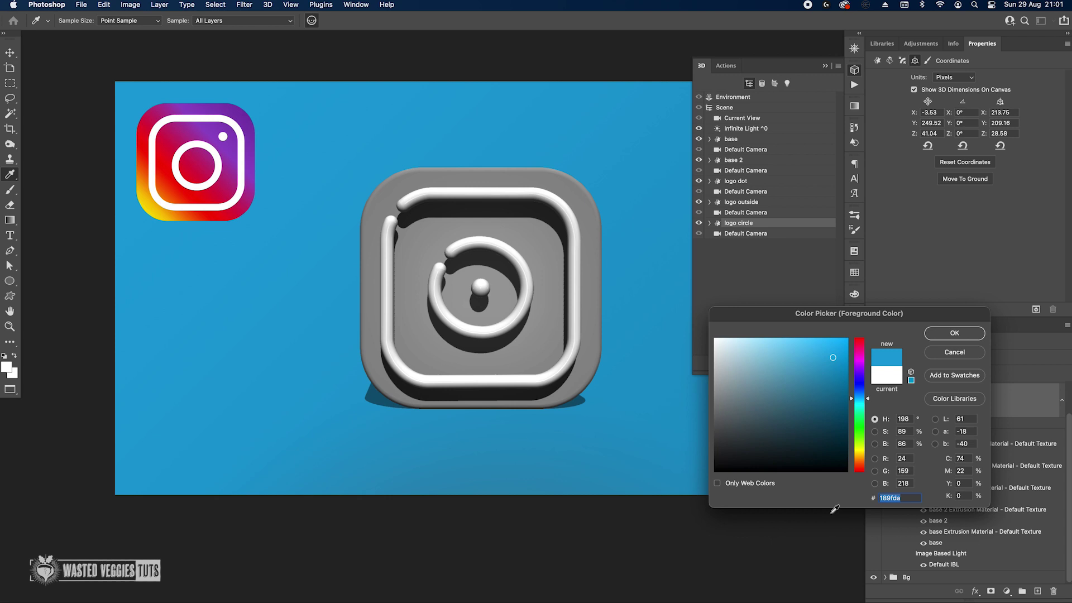
key("Return")
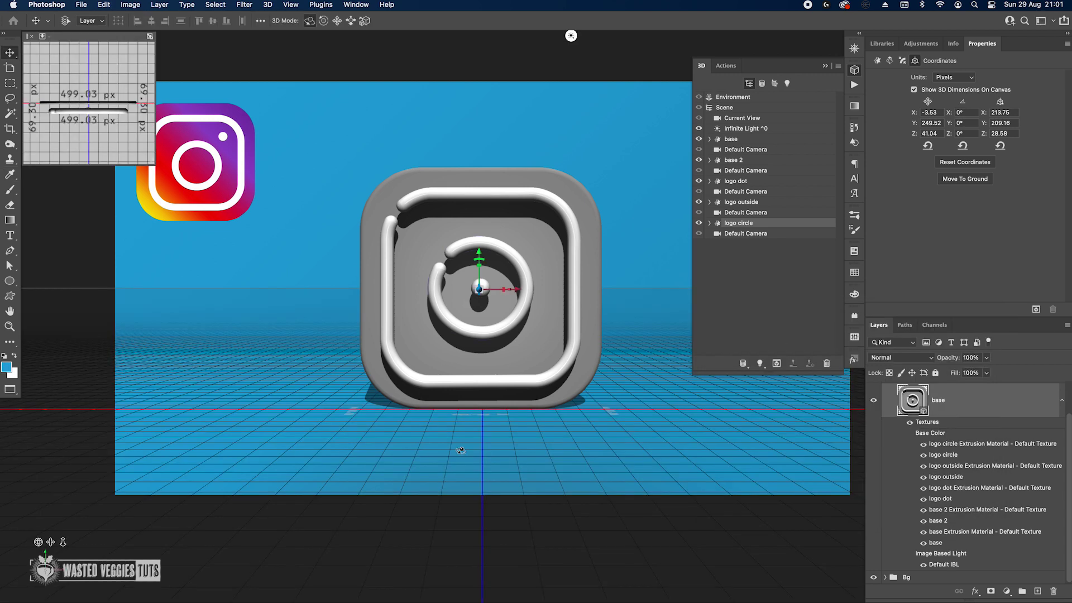
mouse_move(456, 601)
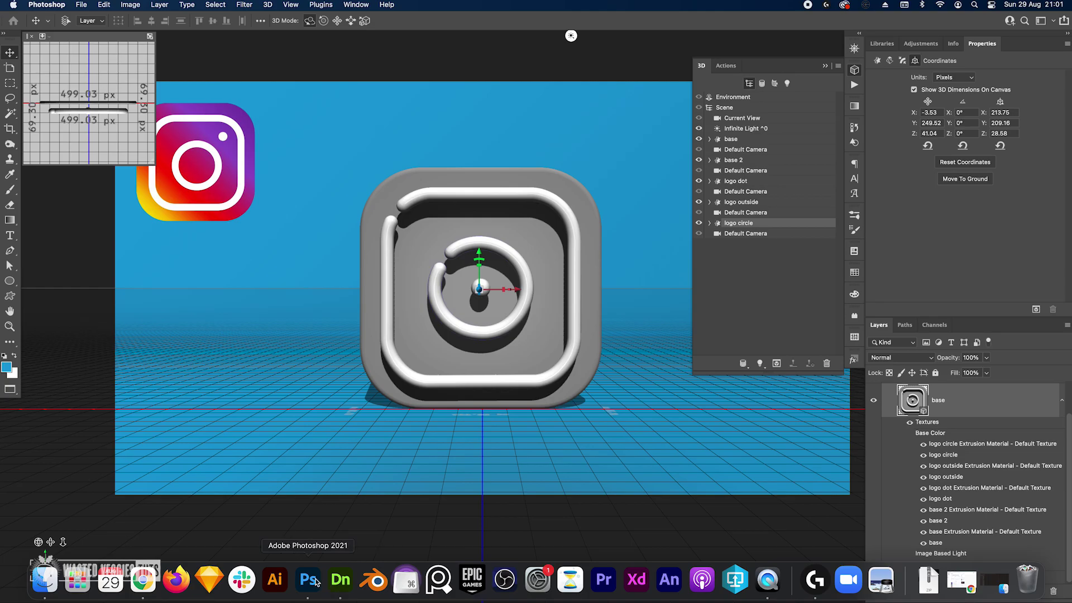
left_click(340, 581)
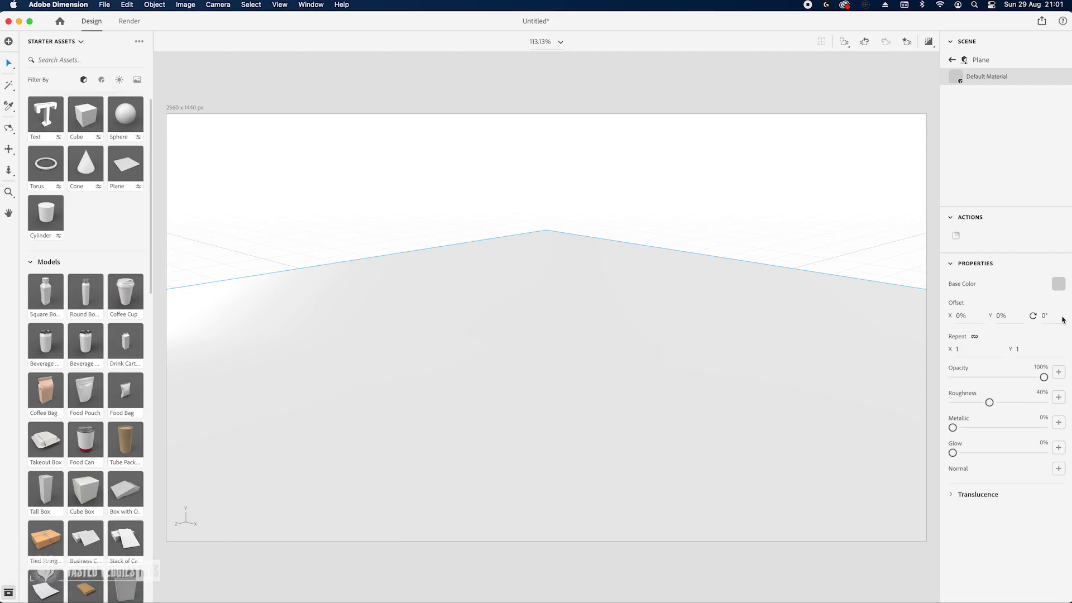
- Set the plane material's base colour to hex 189FDA and roughness to 50%
left_click(1057, 287)
left_click(963, 369)
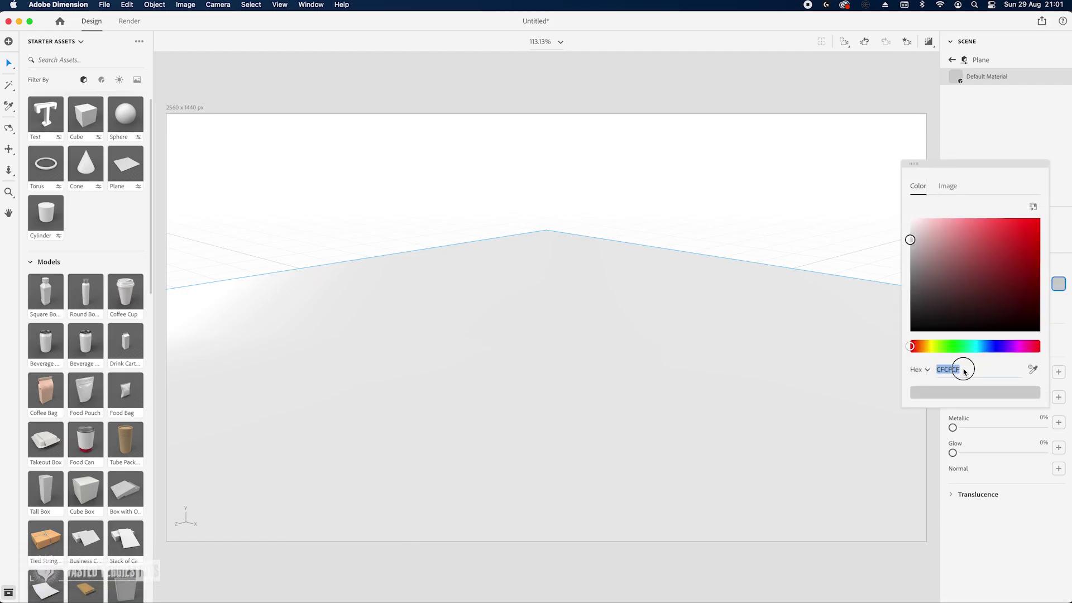
type("189fda")
key("Return")
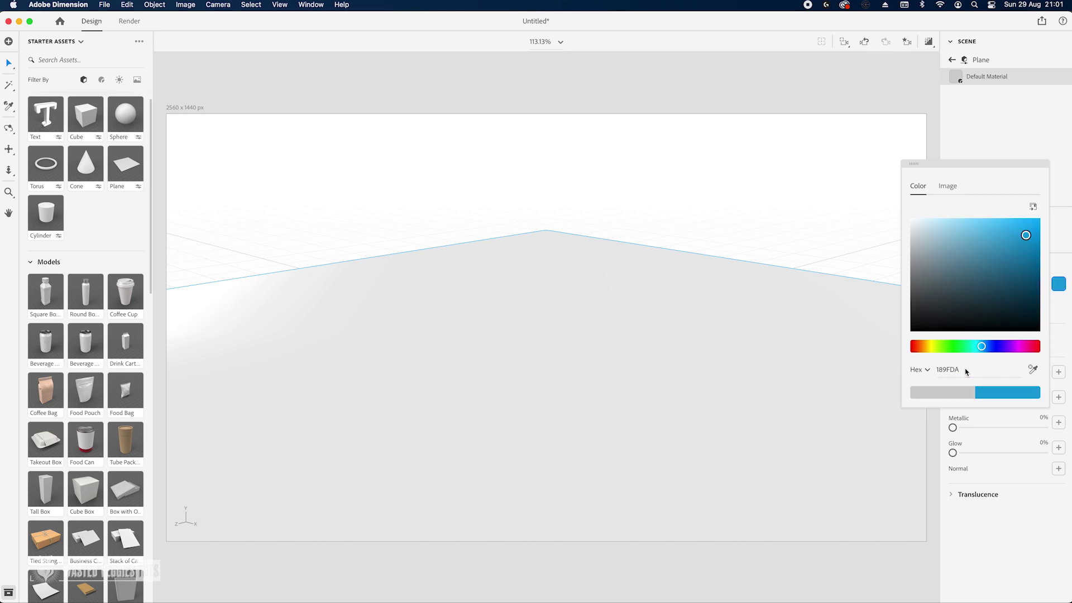
left_click(1004, 140)
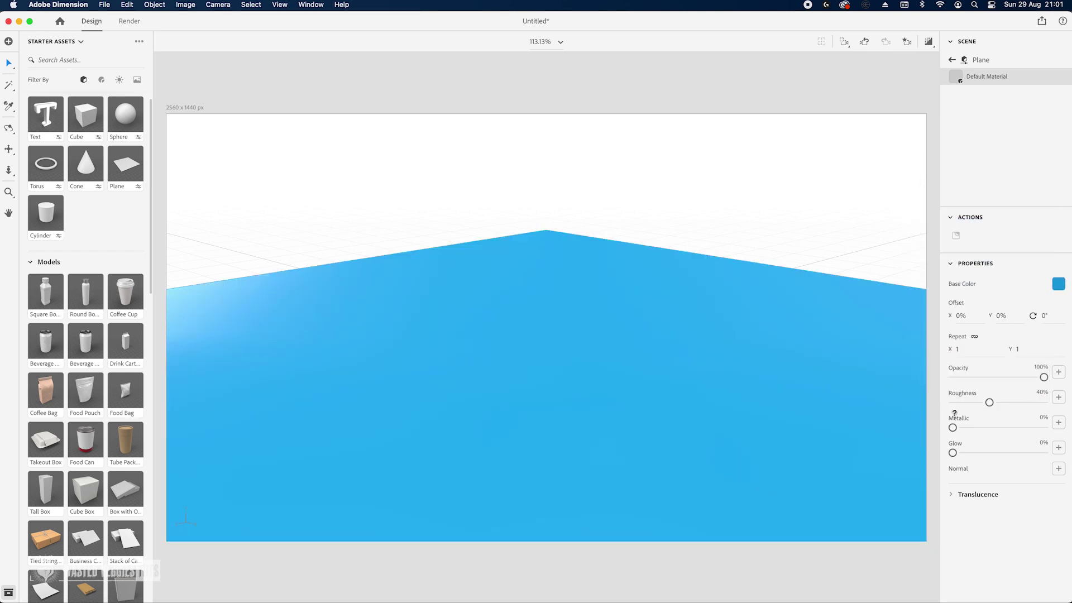
left_click(1042, 393)
key("Return")
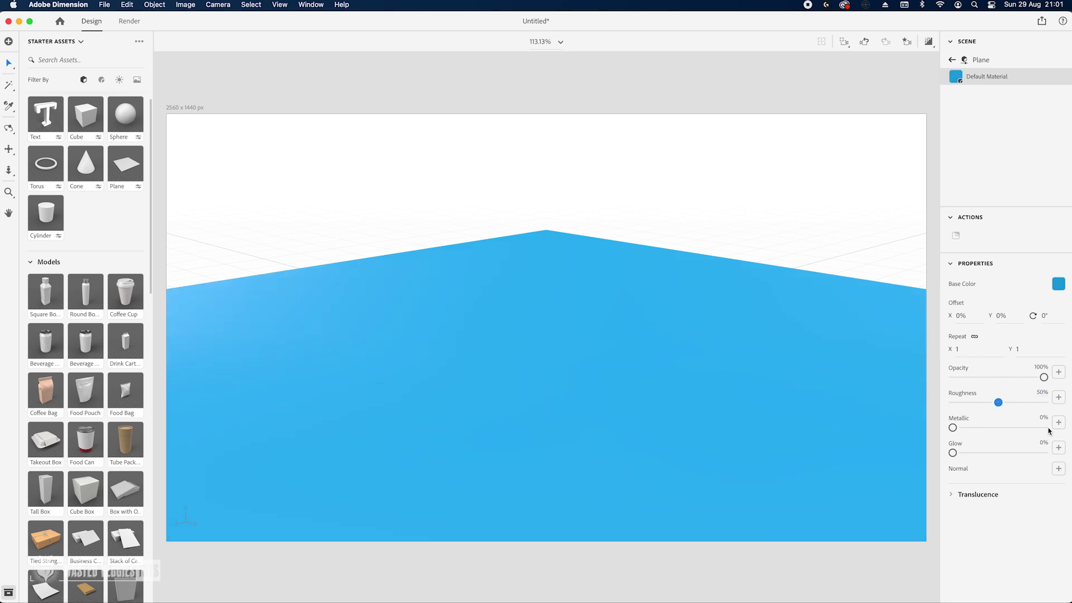
left_click(952, 60)
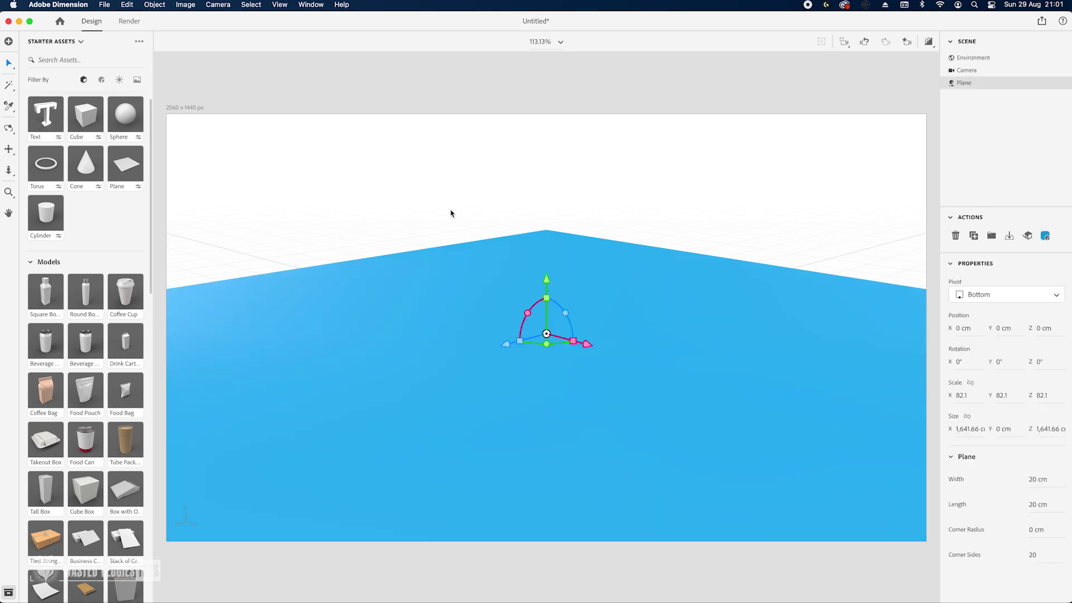
- Import Instagram_3D_icon.obj from the Instagram/3D_object folder as a 3D model
left_click(9, 41)
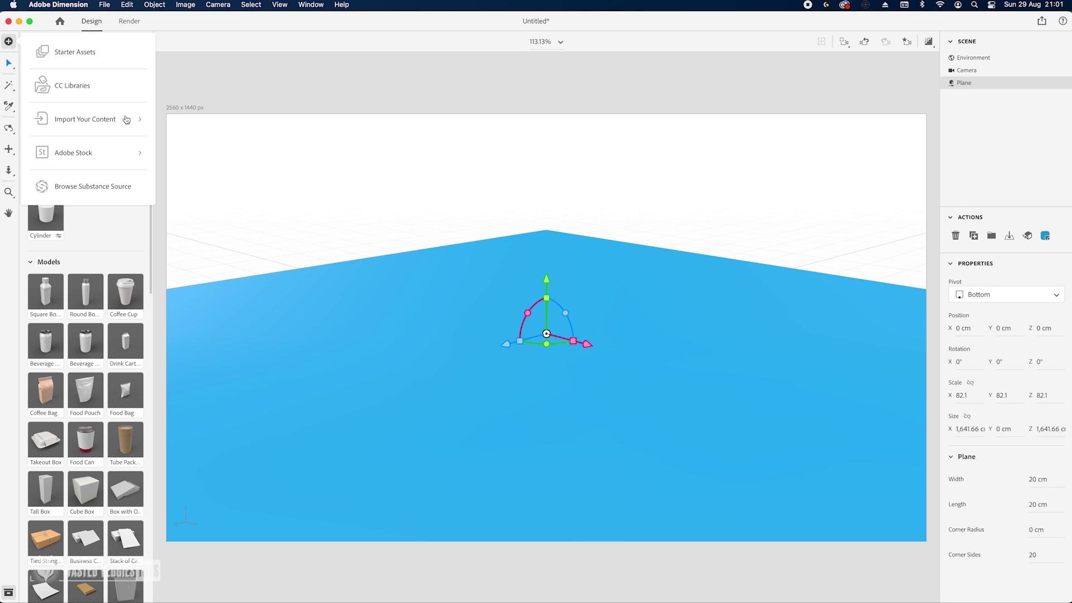
left_click(92, 119)
left_click(63, 66)
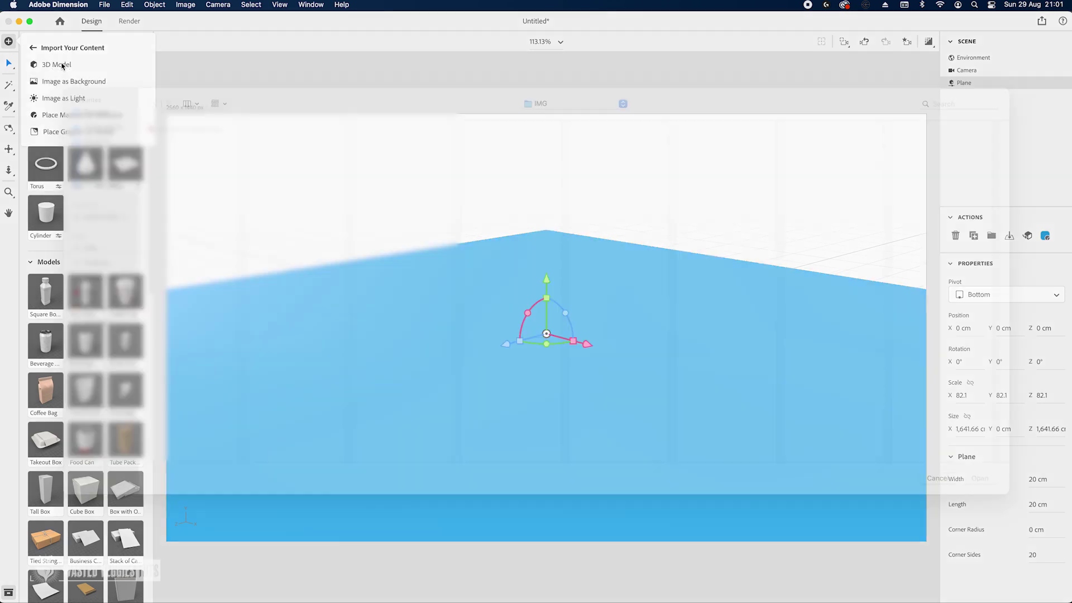
left_click(577, 121)
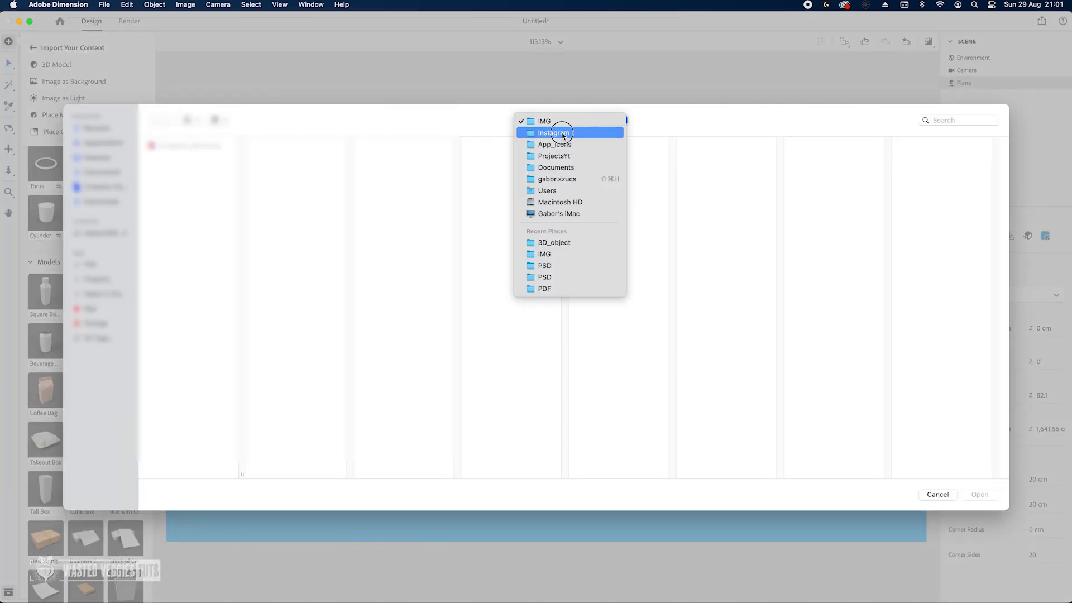
left_click(566, 133)
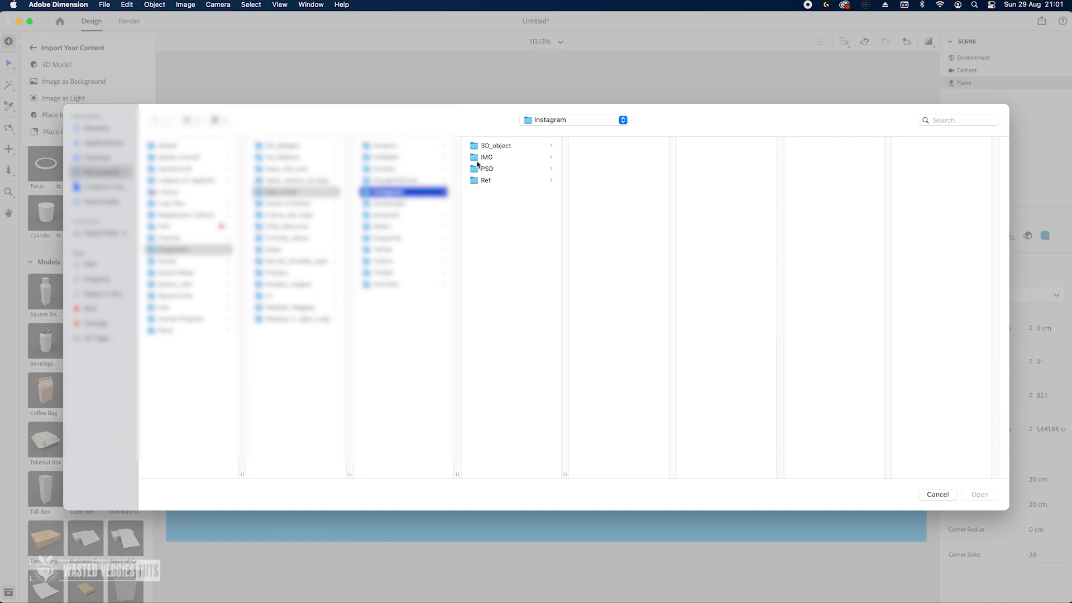
left_click(496, 146)
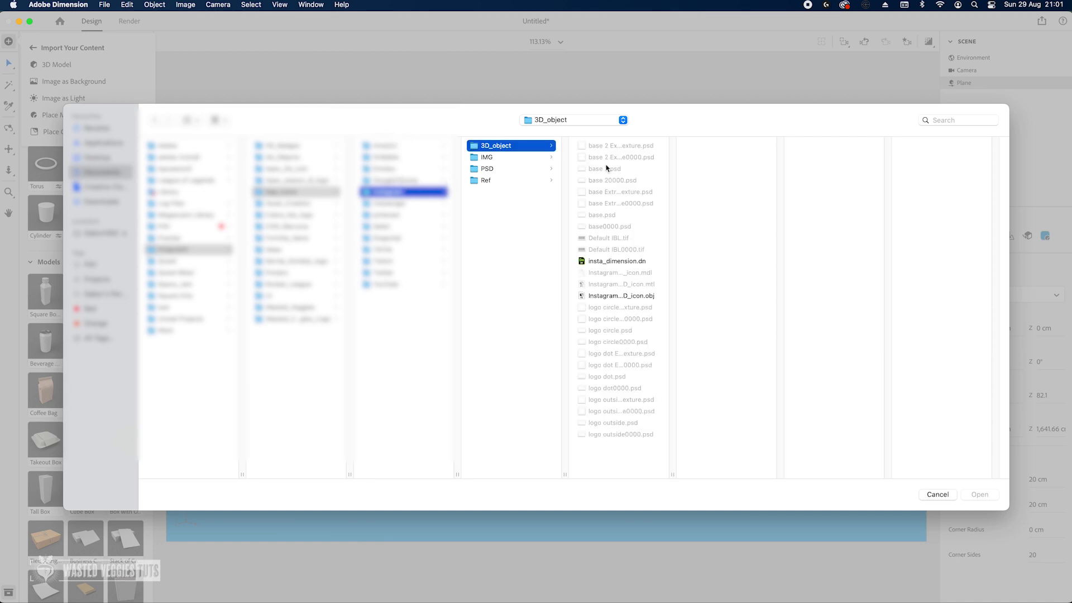
left_click(613, 297)
left_click(980, 494)
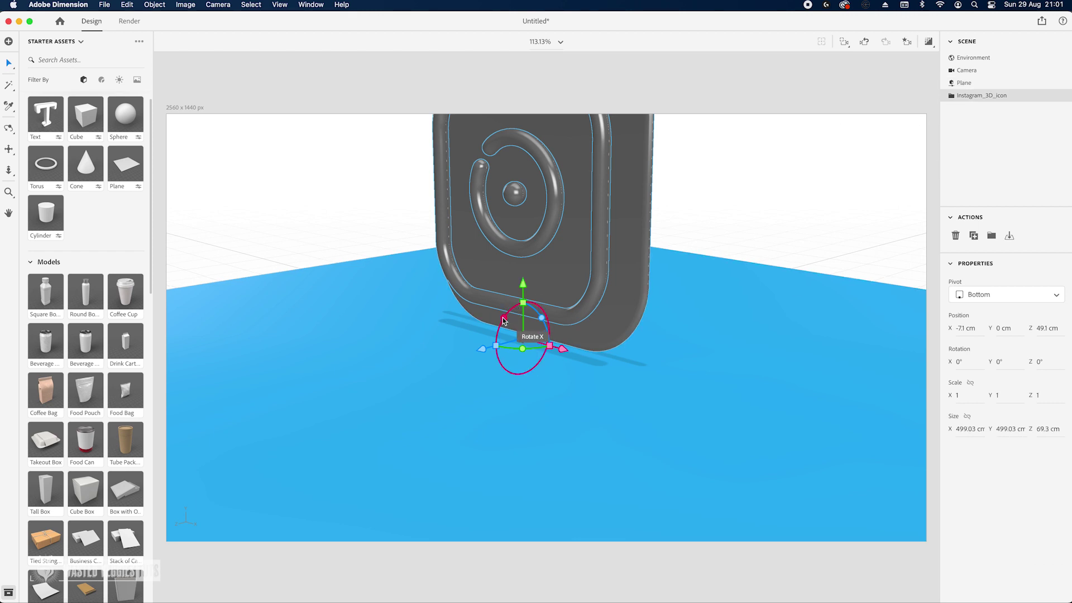
- Tip the icon flat onto the ground plane and switch to a top-down camera view
left_click_drag(511, 312, 553, 298)
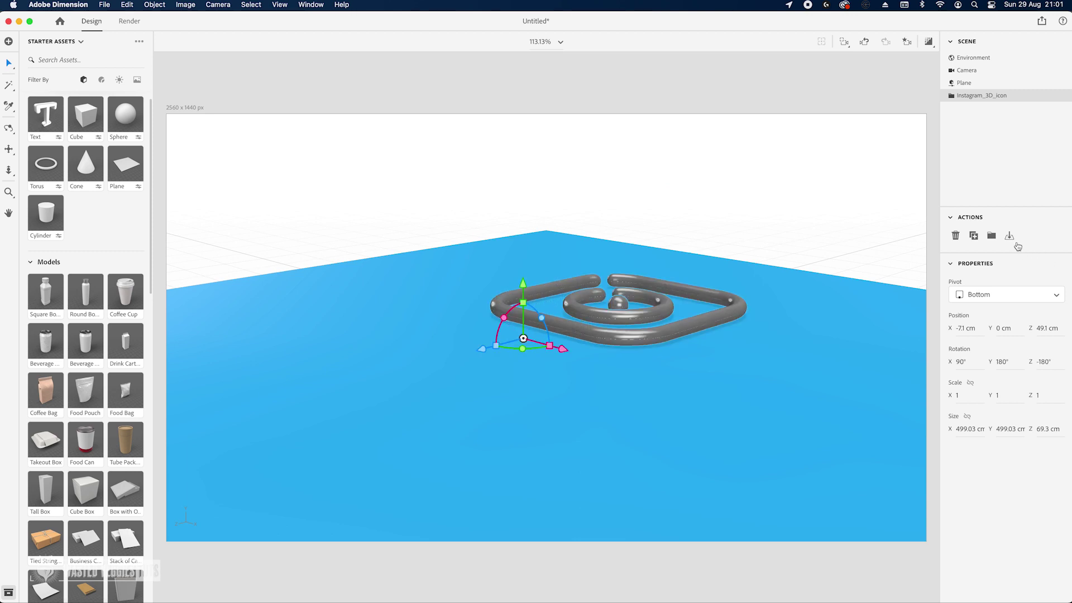
left_click(1013, 240)
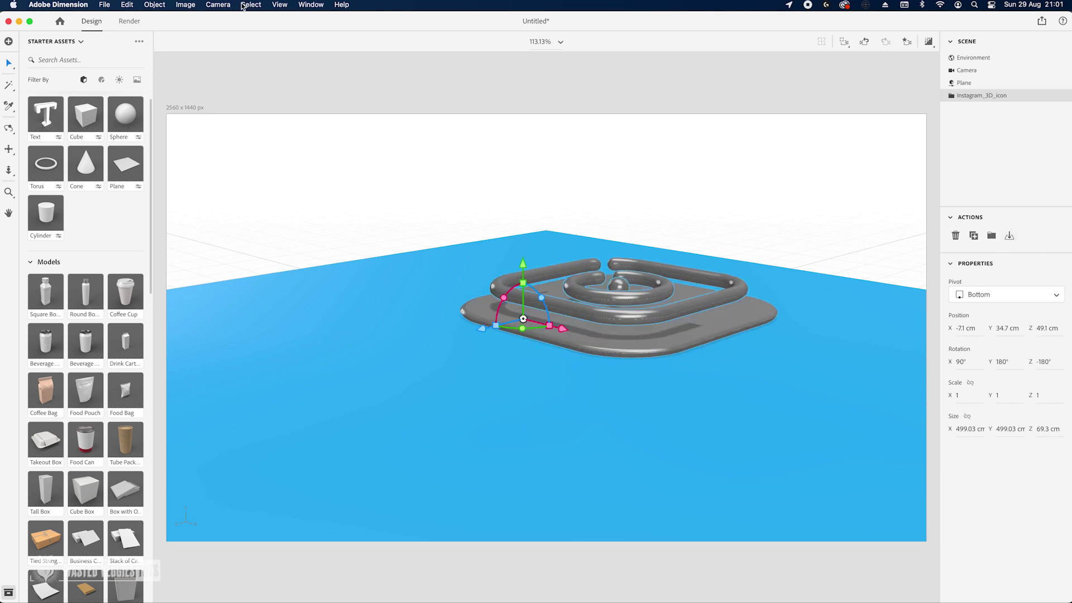
left_click(225, 7)
mouse_move(267, 157)
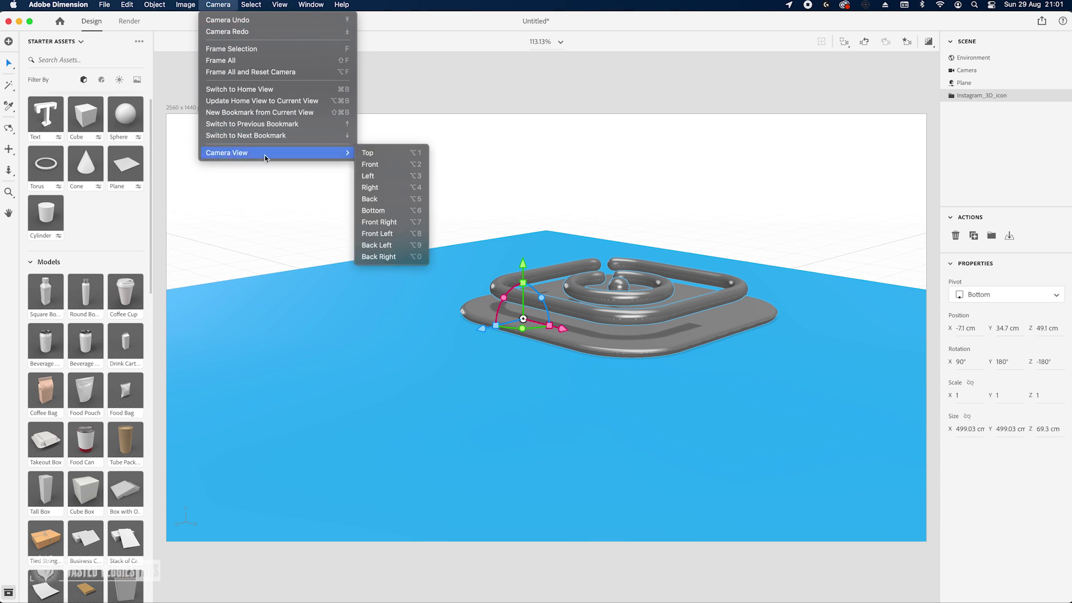
left_click(390, 154)
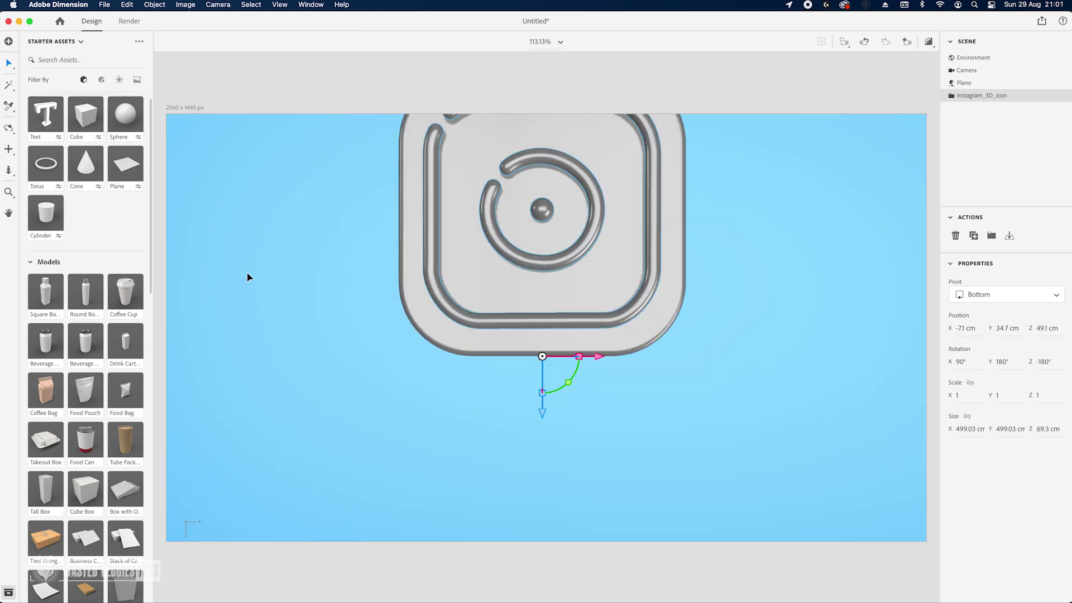
- Pan and orbit the camera to look down on the whole icon at an angle
left_click(8, 171)
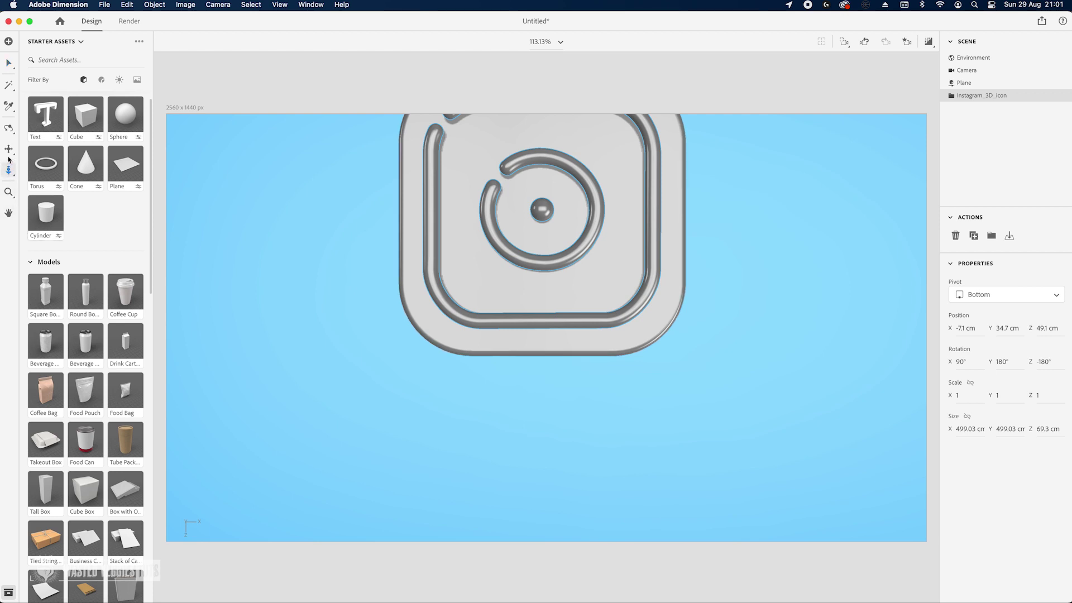
left_click(8, 149)
left_click_drag(565, 245, 570, 359)
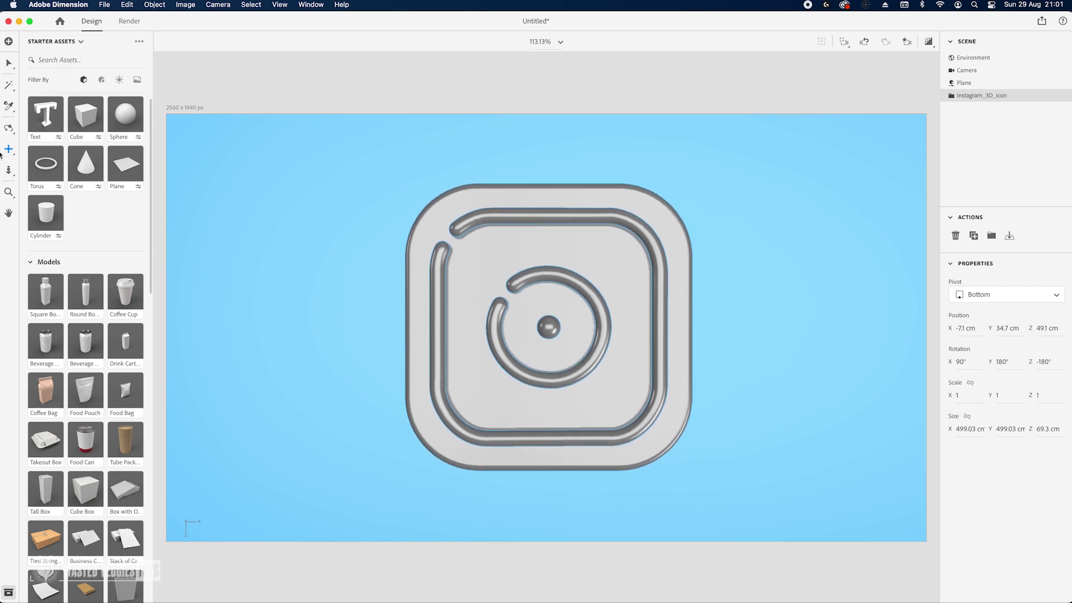
left_click(9, 129)
left_click_drag(535, 299, 543, 212)
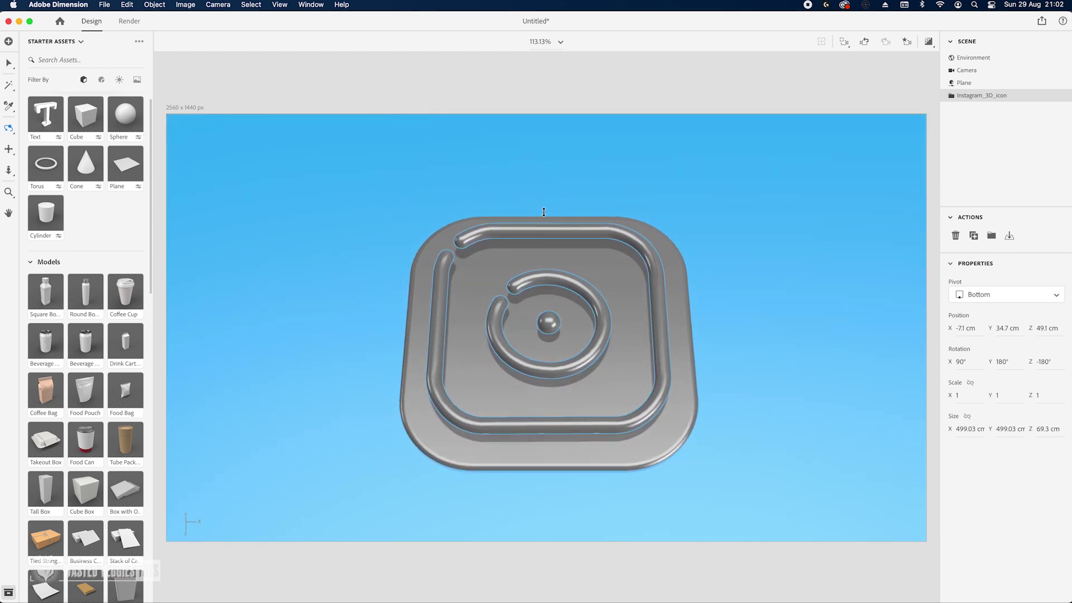
- Move the icon to Position Y 131.7 cm and Z 50.4 cm
key("v")
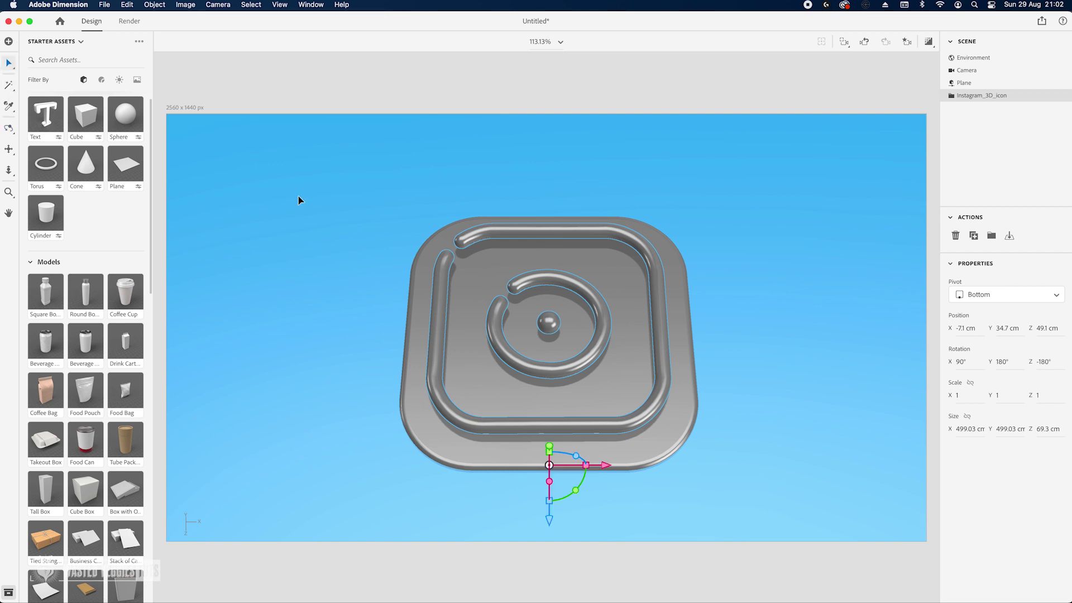
left_click_drag(550, 523, 549, 502)
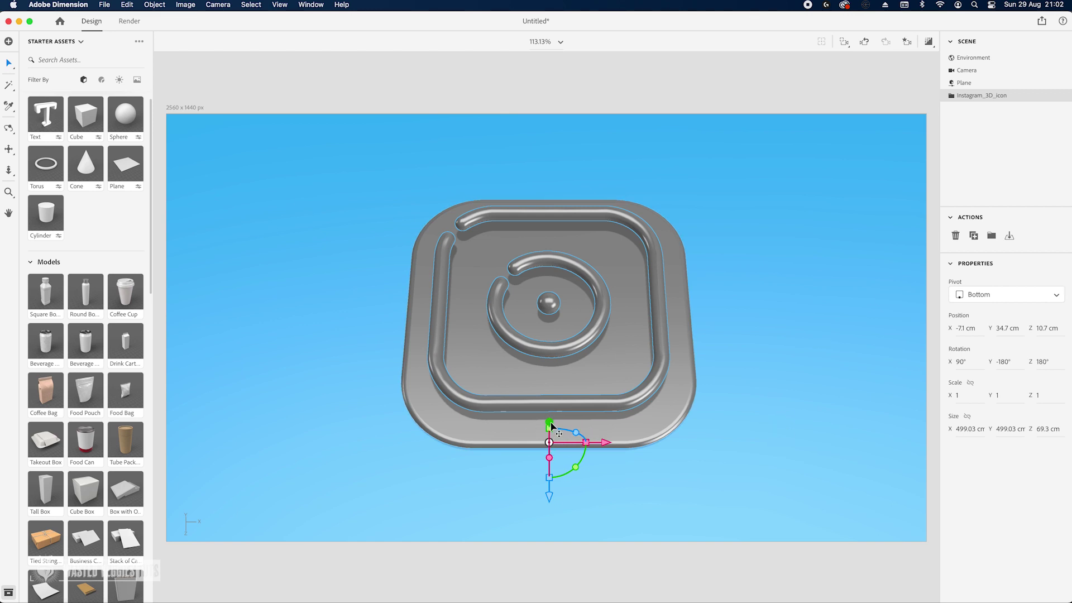
mouse_move(549, 422)
left_mouse_down()
mouse_move(552, 387)
mouse_move(551, 403)
left_mouse_up()
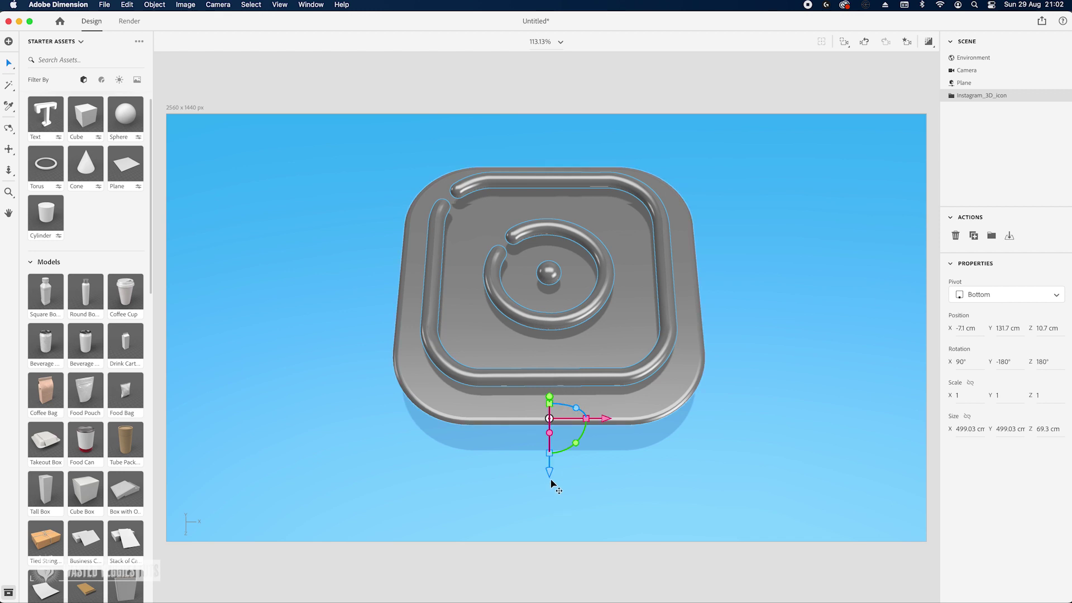
left_click_drag(552, 486, 548, 501)
left_click(907, 42)
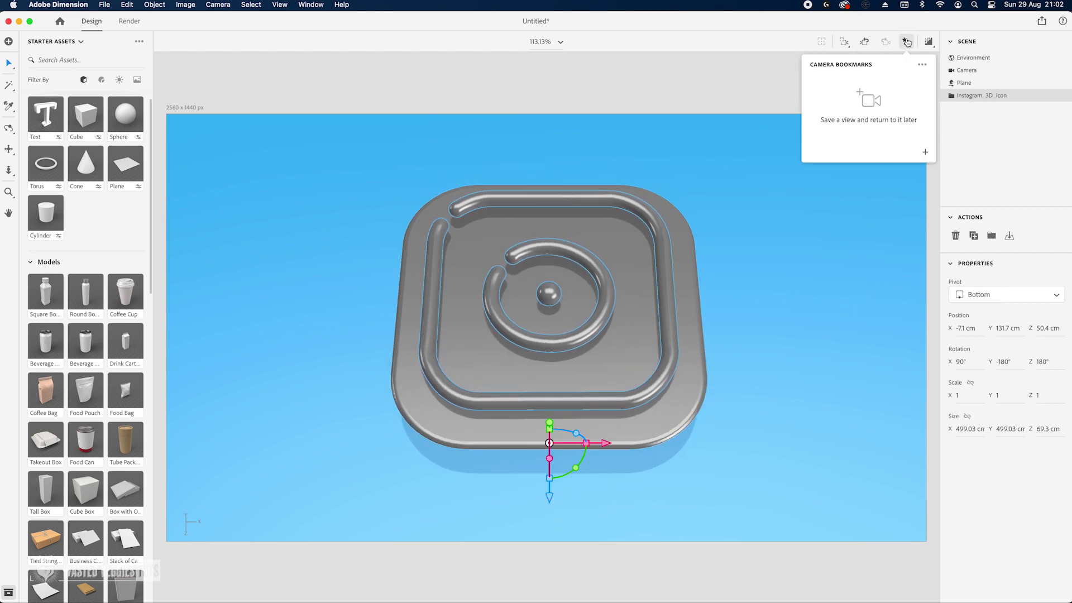
- Save the current view as a camera bookmark
left_click(924, 151)
key("Return")
left_click(735, 83)
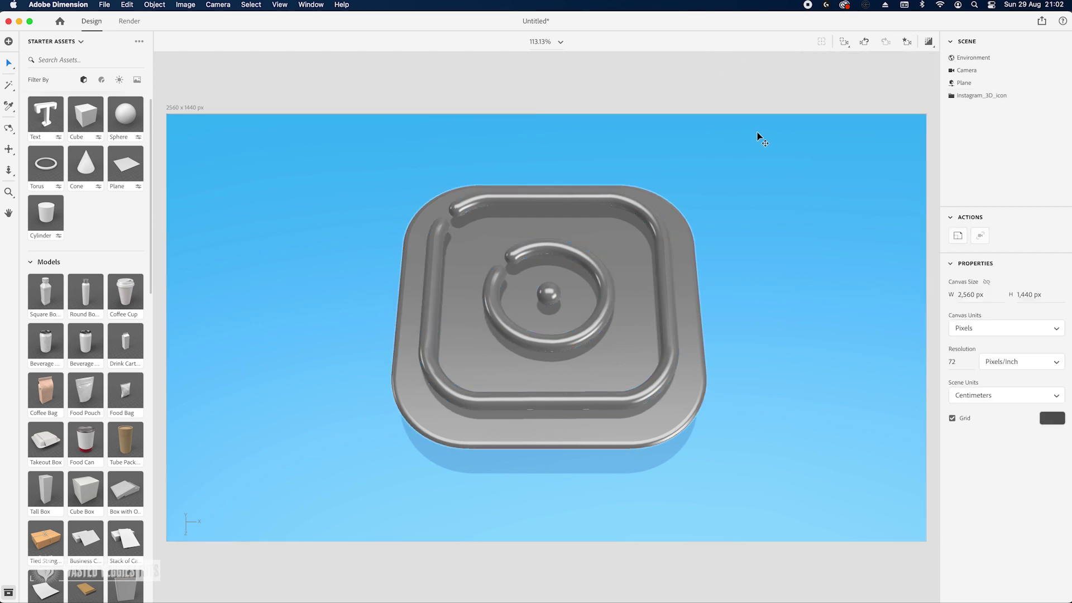
- Set the environment light to Studio Light Pillars, rotated -89° at 100% intensity
left_click(973, 57)
left_click(987, 73)
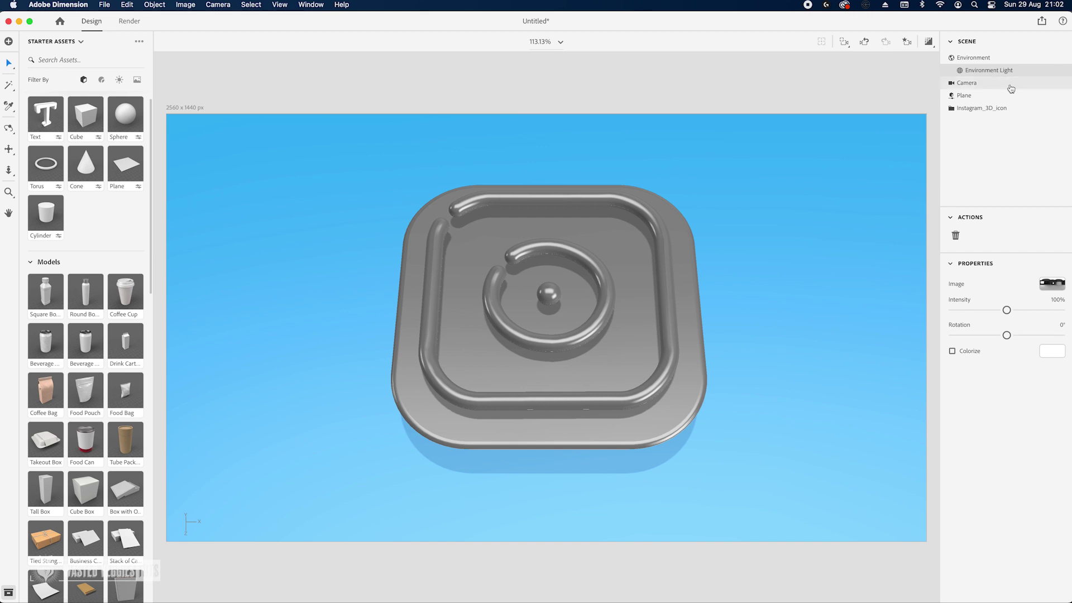
left_click(118, 79)
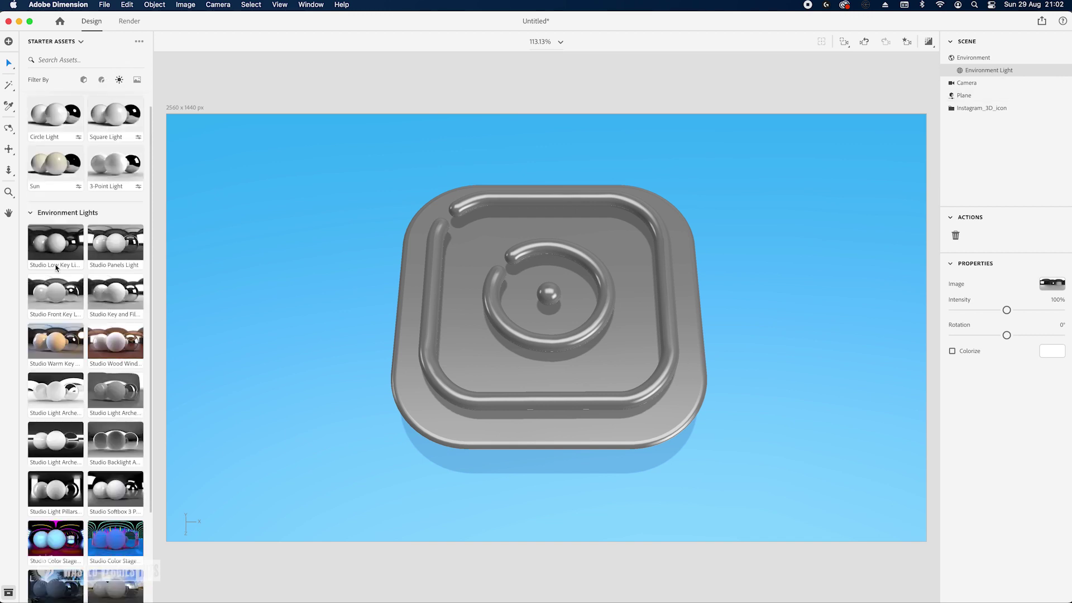
left_click(60, 500)
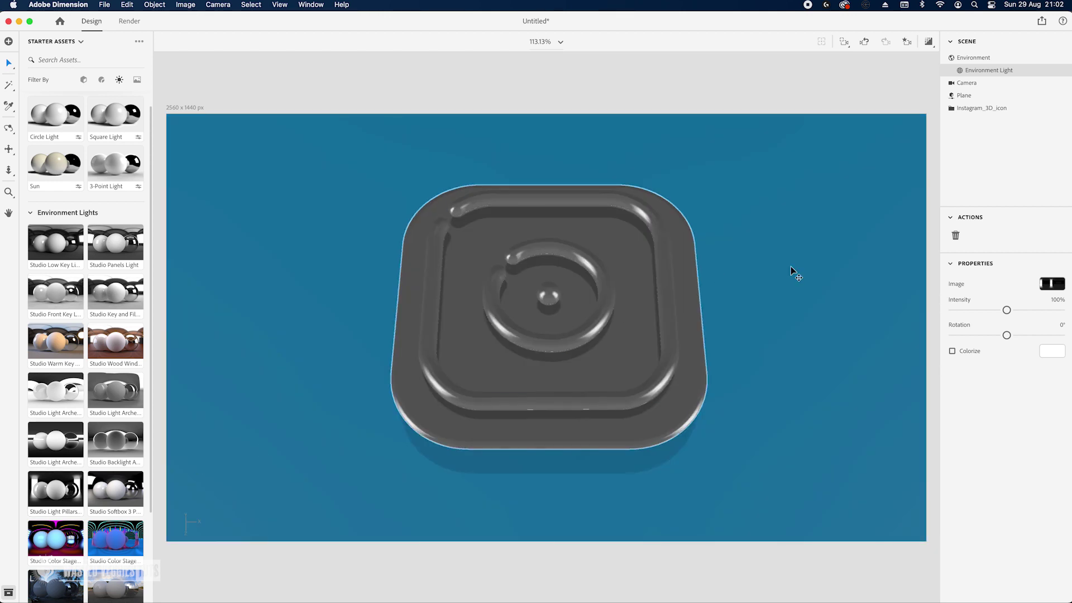
left_click_drag(1007, 334, 980, 334)
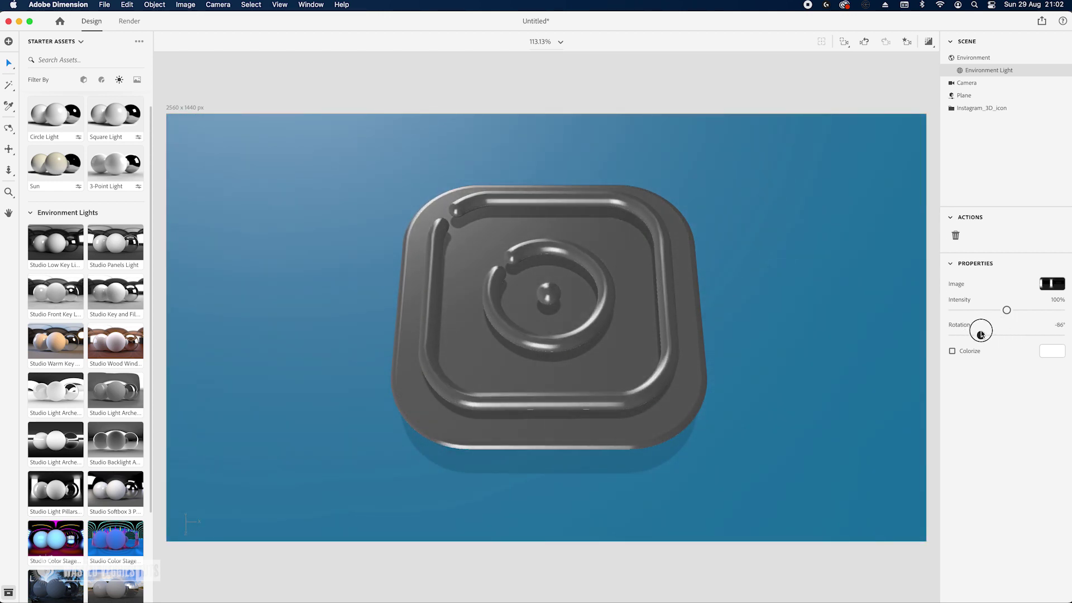
left_click_drag(981, 334, 979, 335)
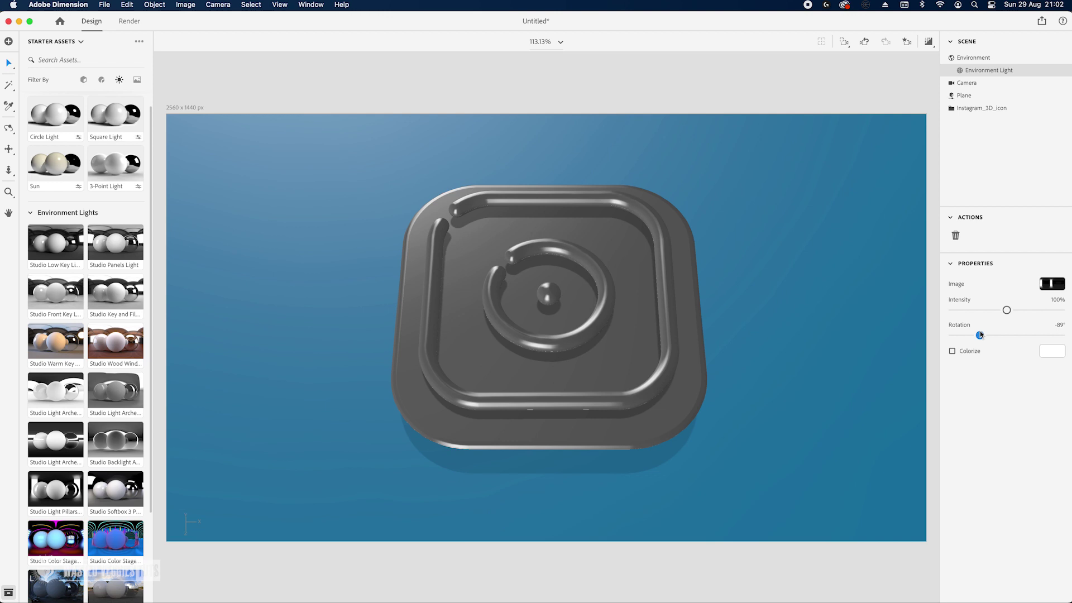
left_click_drag(1058, 303, 1062, 302)
left_click(1062, 301)
type("100")
key("Return")
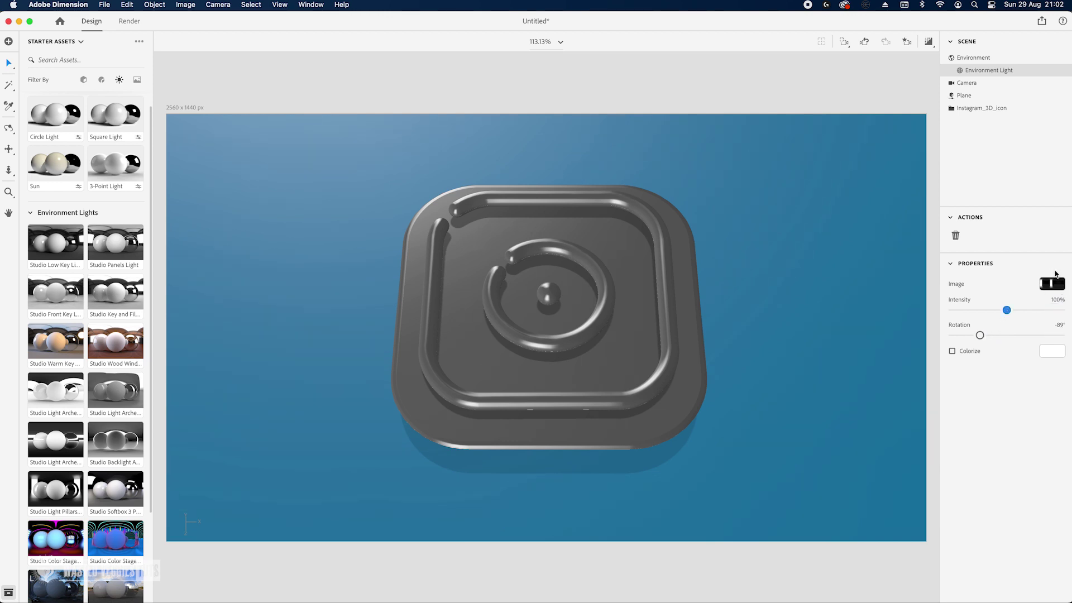
- Give the icon's base piece the Olive Oil material, then select base 2
left_click(951, 109)
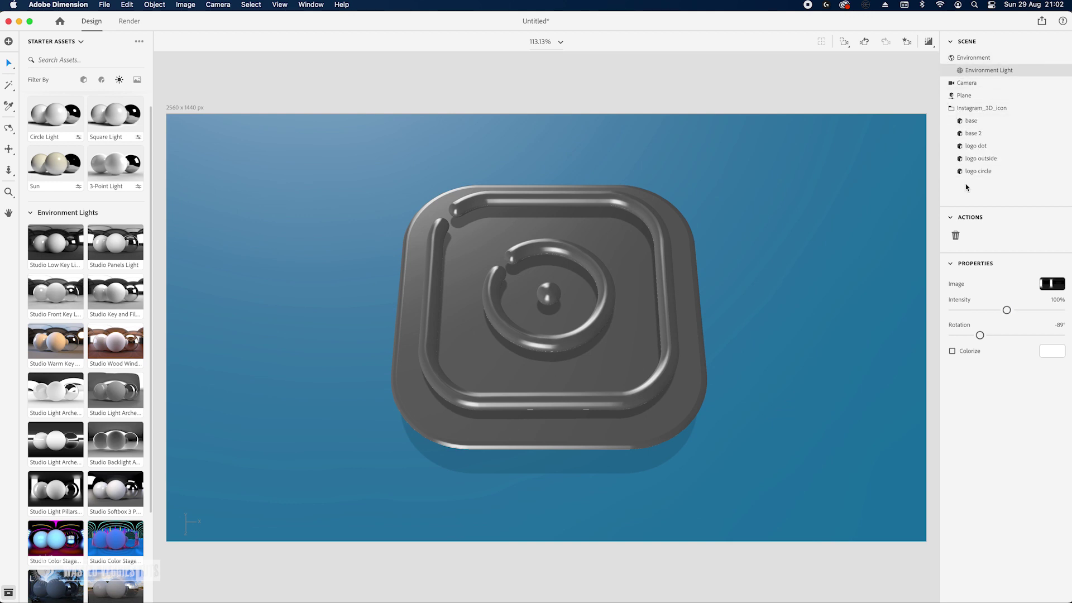
left_click(985, 123)
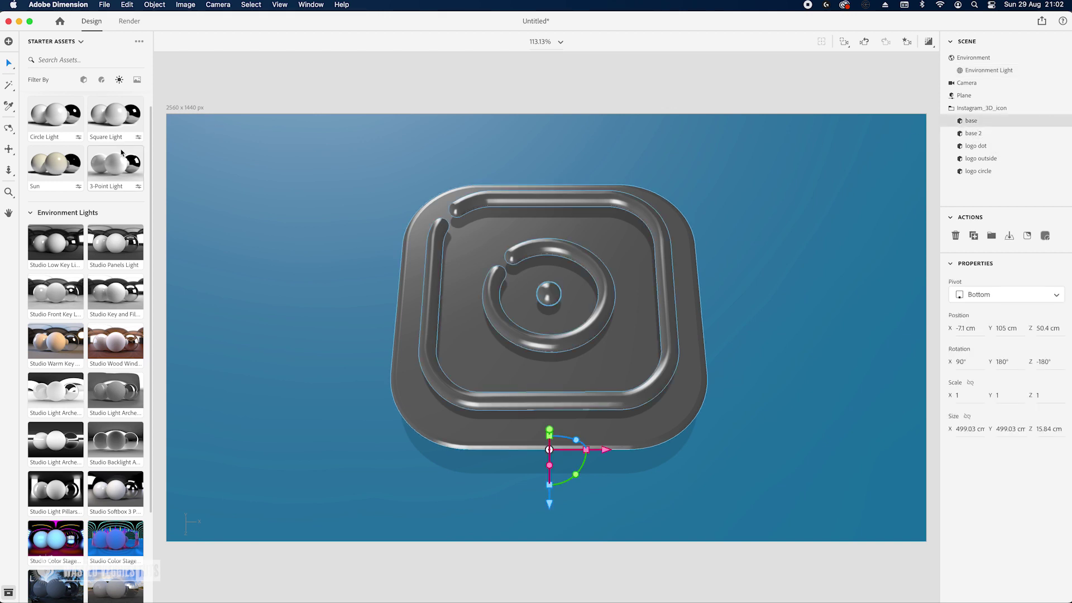
left_click(99, 82)
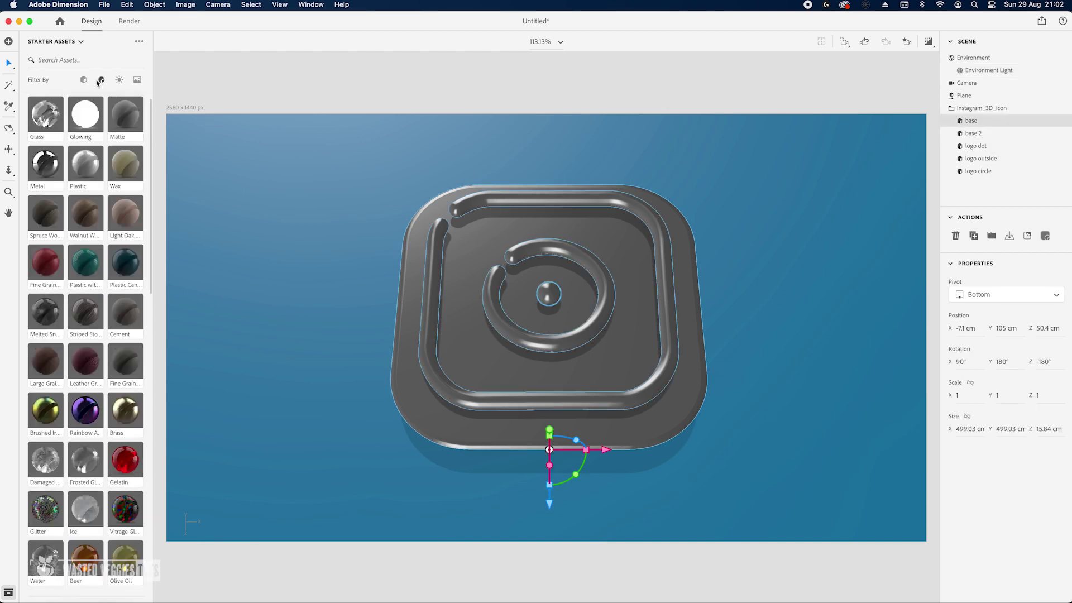
left_click(43, 113)
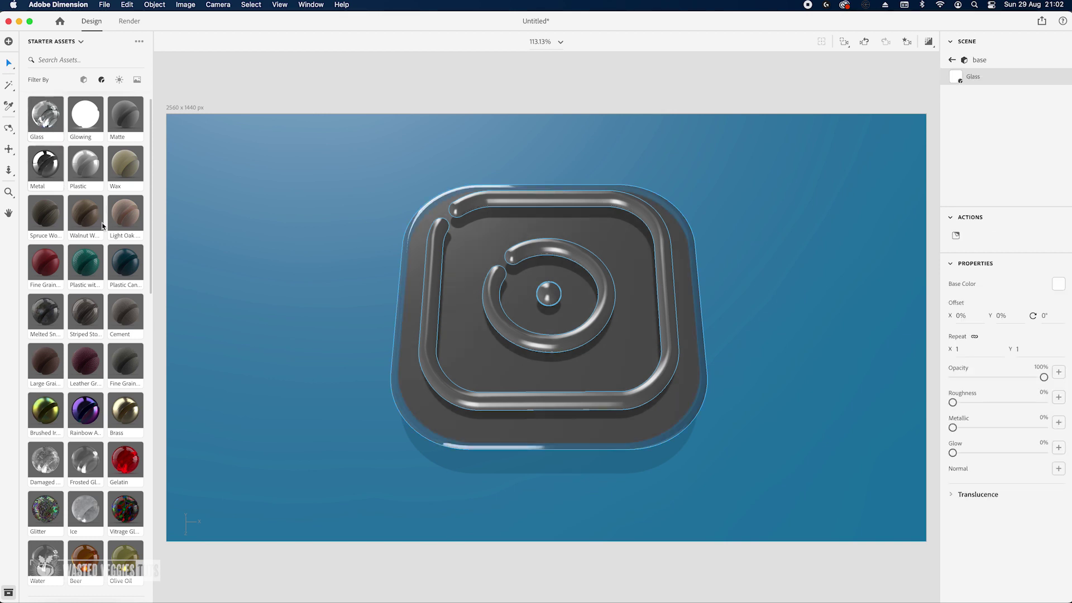
scroll(102, 229, "down", 2)
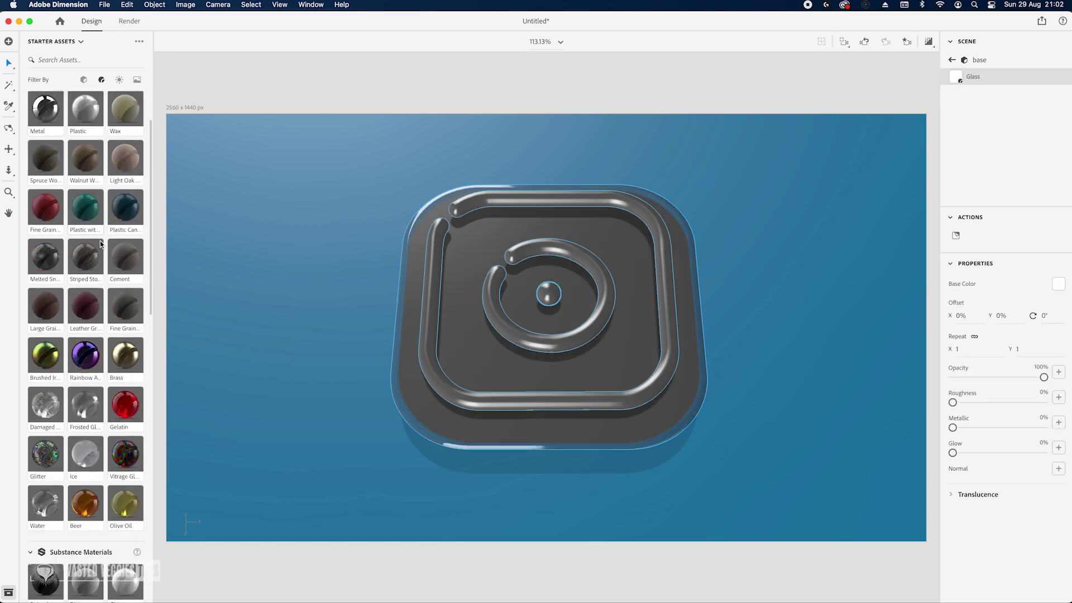
left_click(126, 504)
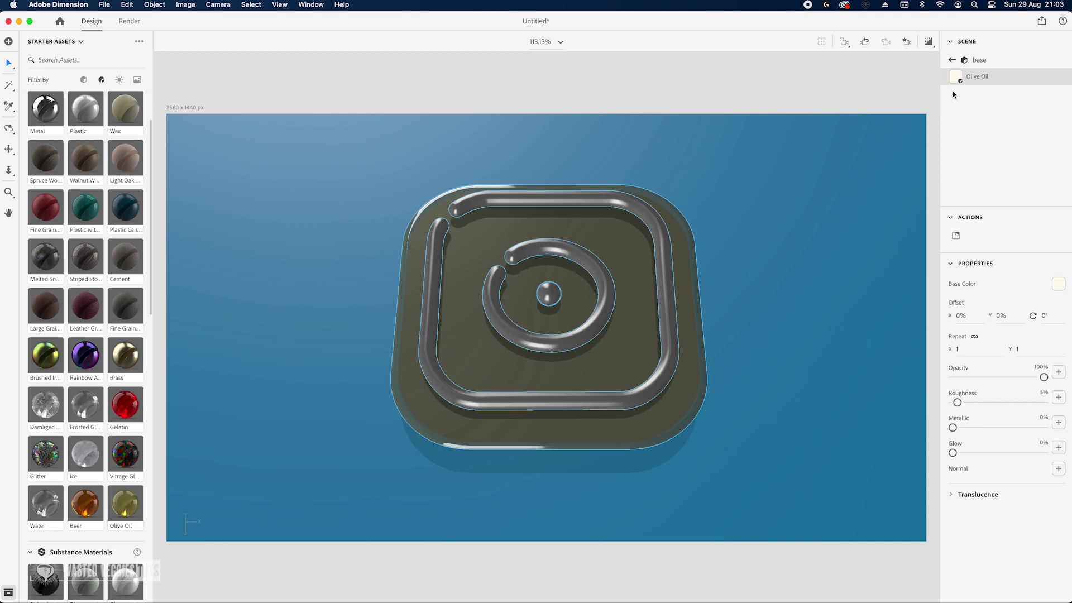
left_click(952, 60)
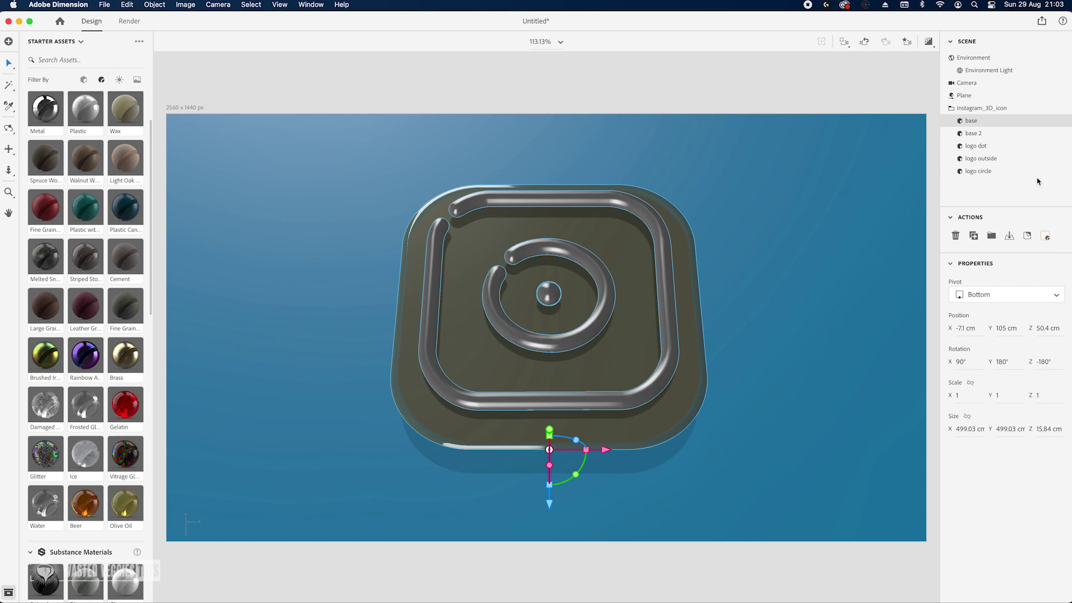
left_click(998, 137)
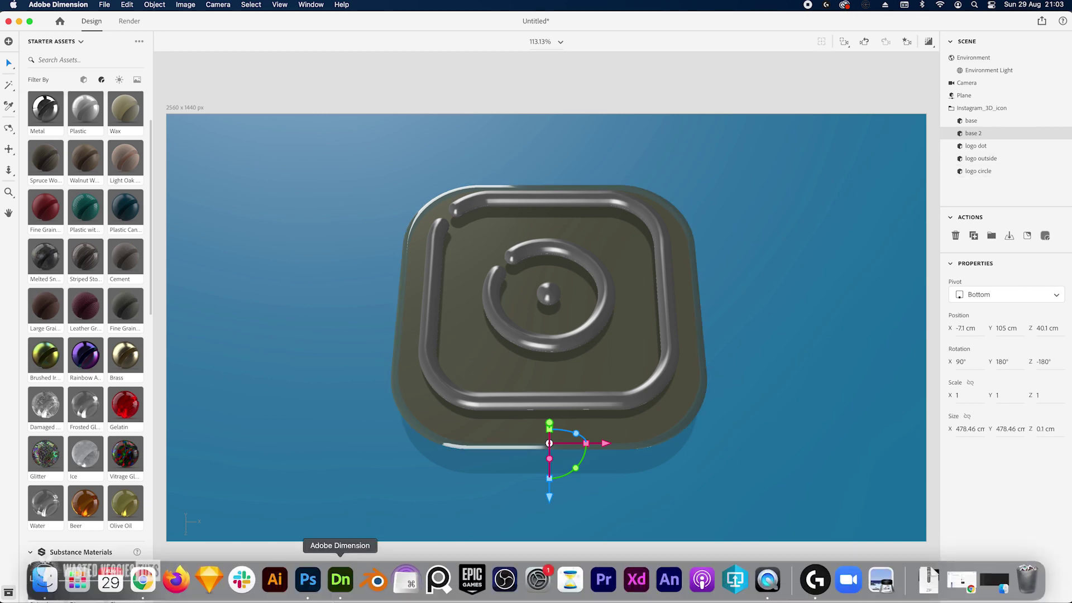
- Show Photoshop's Decal group and confirm its yellow-to-purple gradient fill at 45° and 70% scale
left_click(310, 583)
scroll(947, 440, "up", 2)
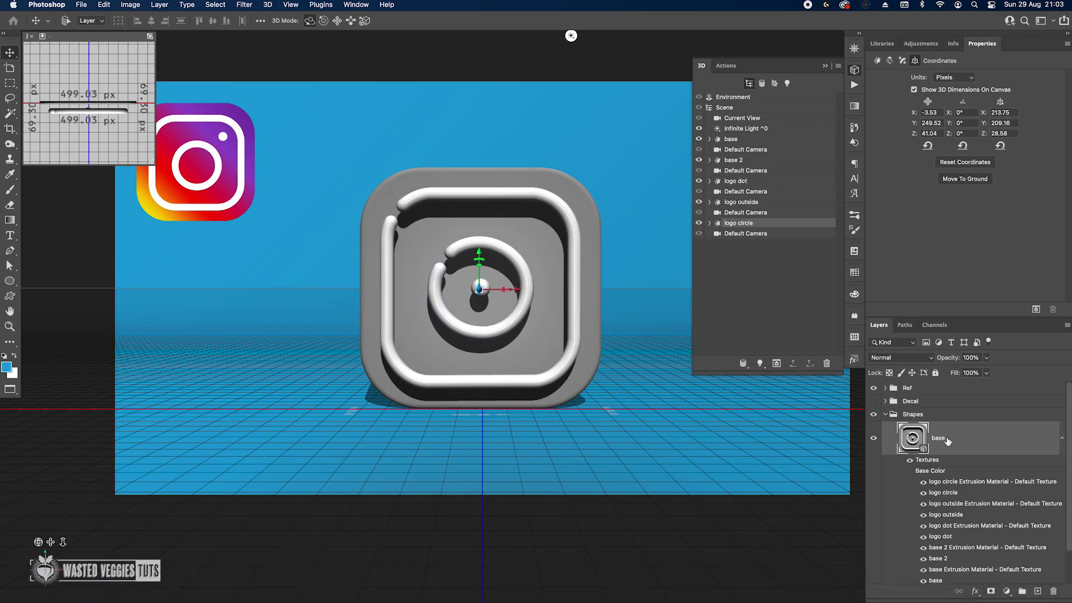
left_click(885, 414)
left_click(873, 401)
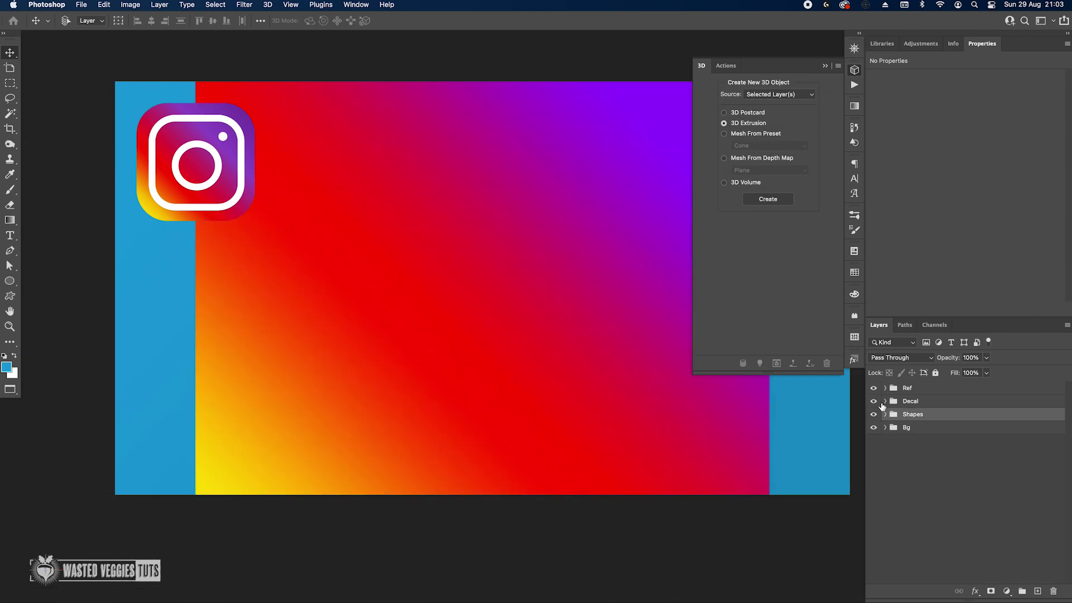
left_click(885, 401)
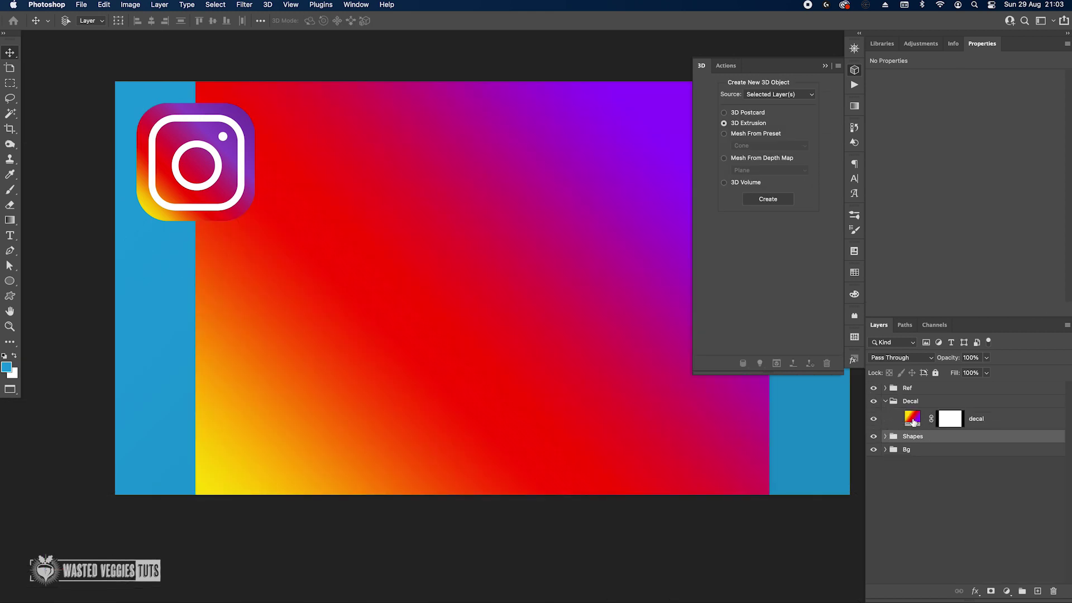
double_click(913, 420)
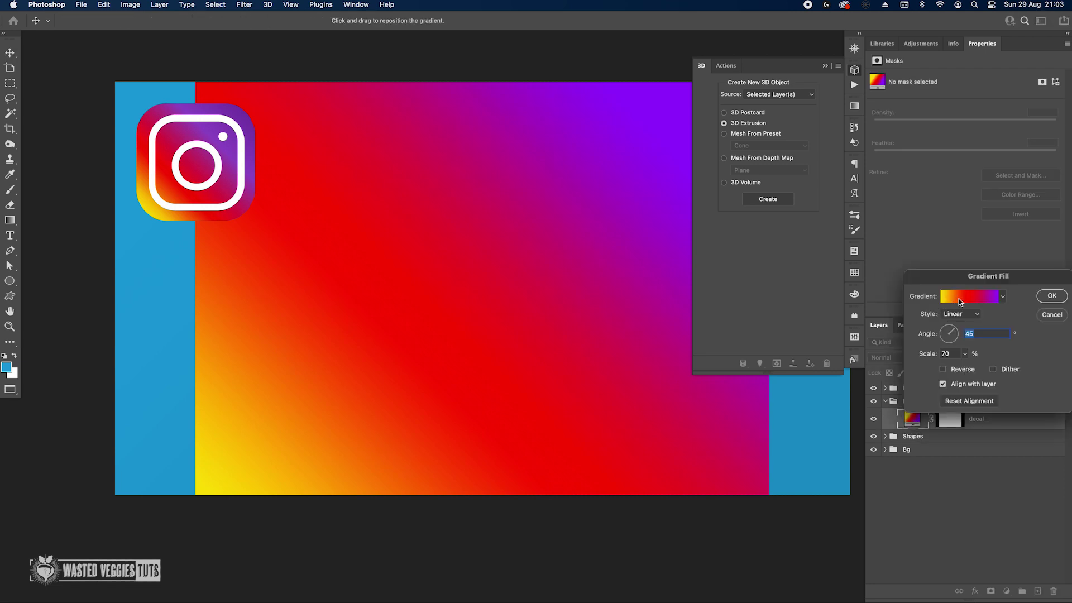
left_click(963, 302)
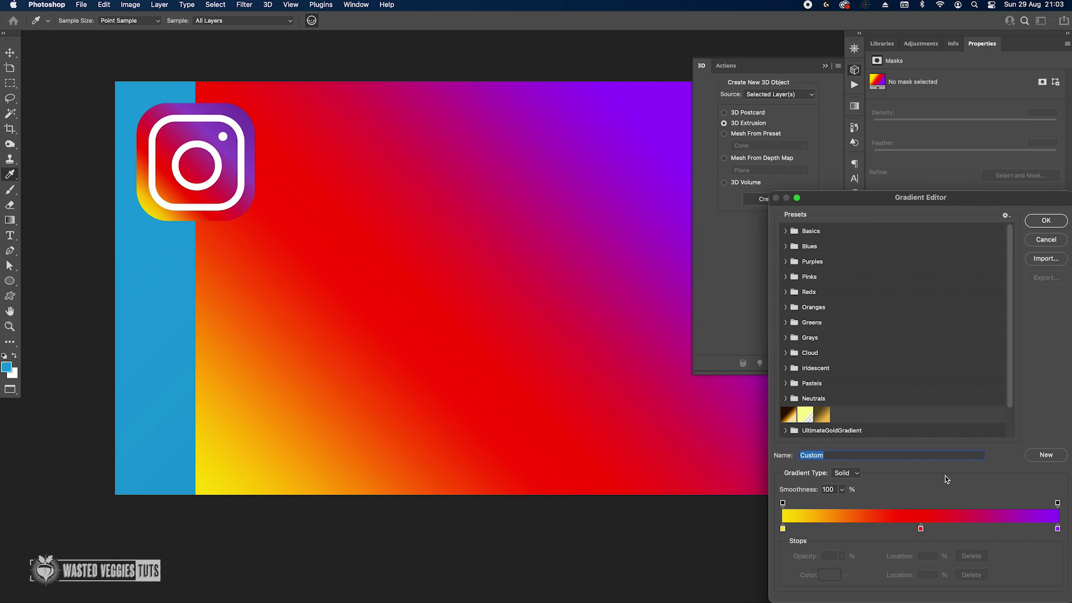
left_click(1045, 221)
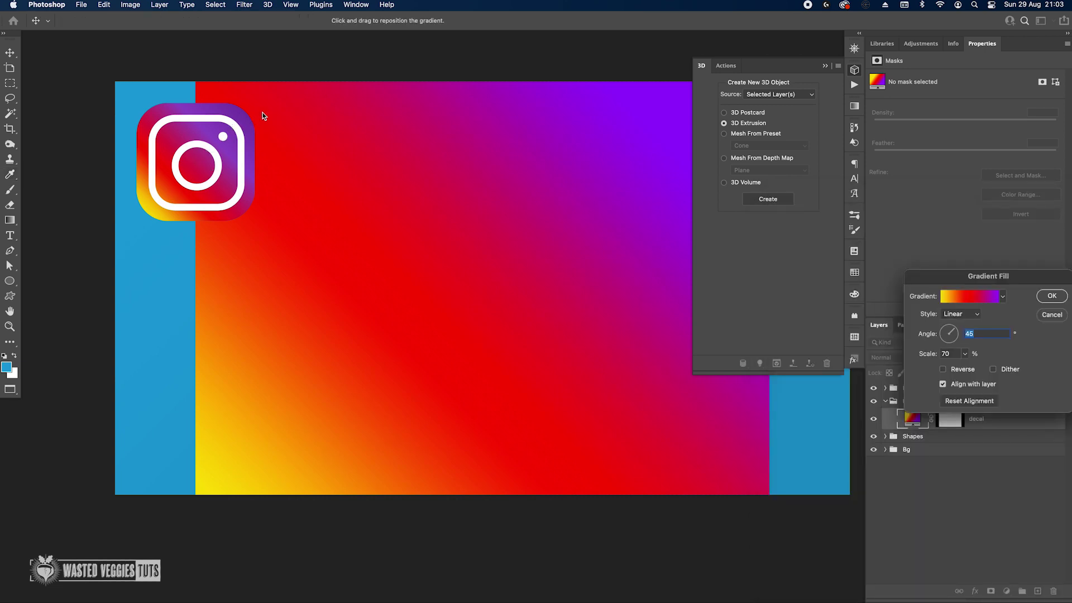
left_click(1051, 295)
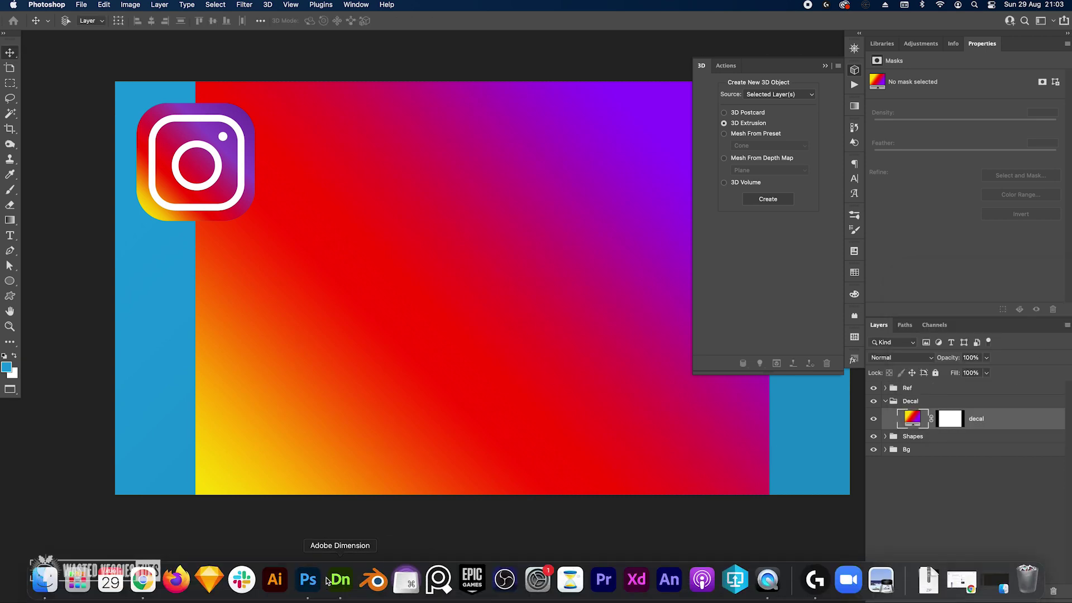
left_click(340, 579)
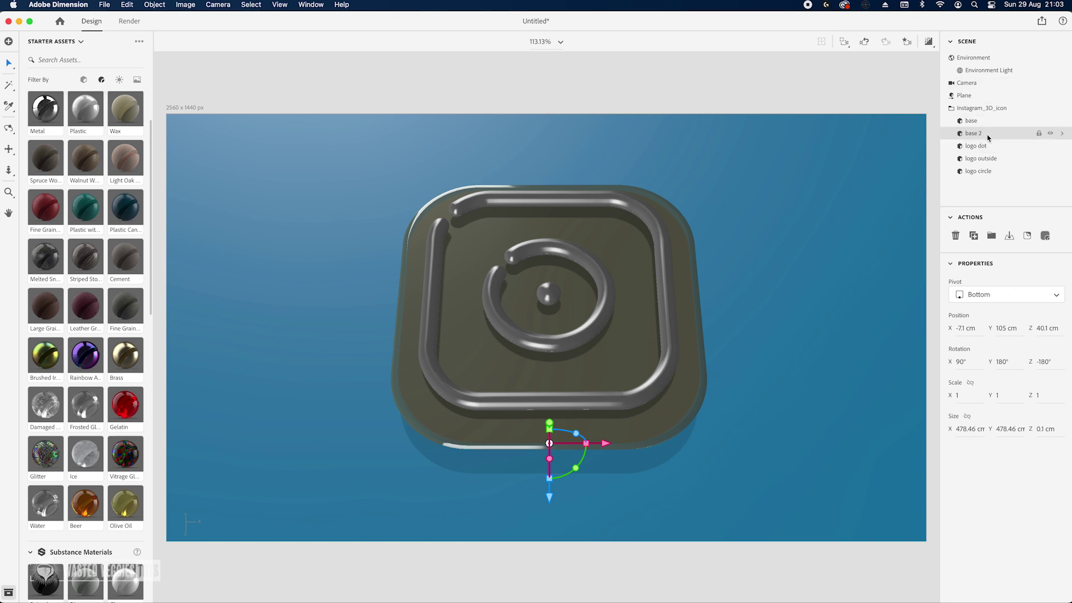
- Place instagram_decal.png from the Instagram IMG folder onto base 2
left_click(1027, 237)
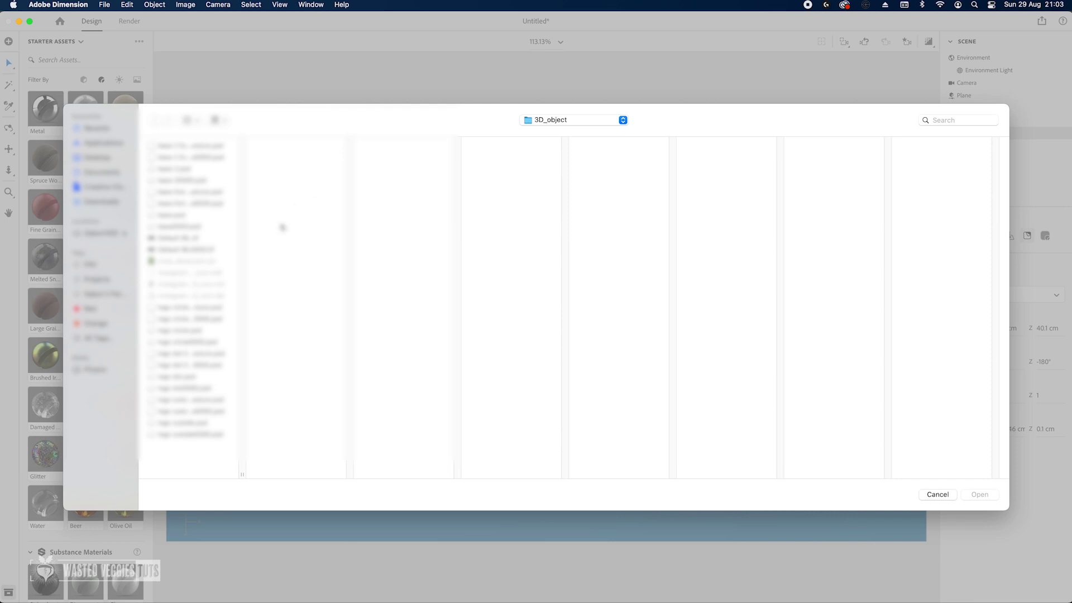
left_click(563, 120)
left_click(560, 133)
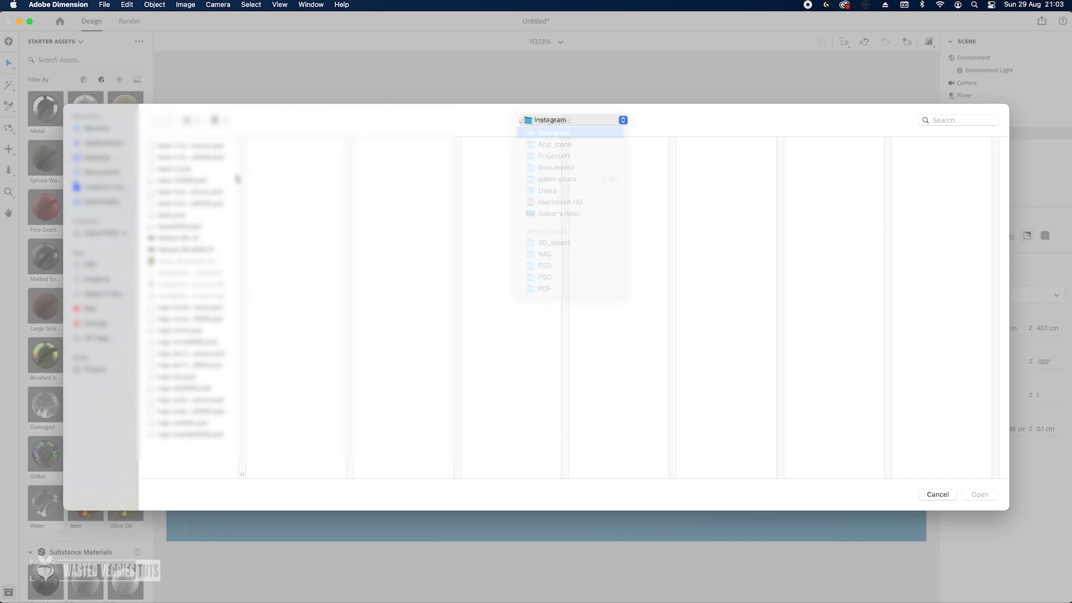
left_click(483, 157)
left_click(598, 145)
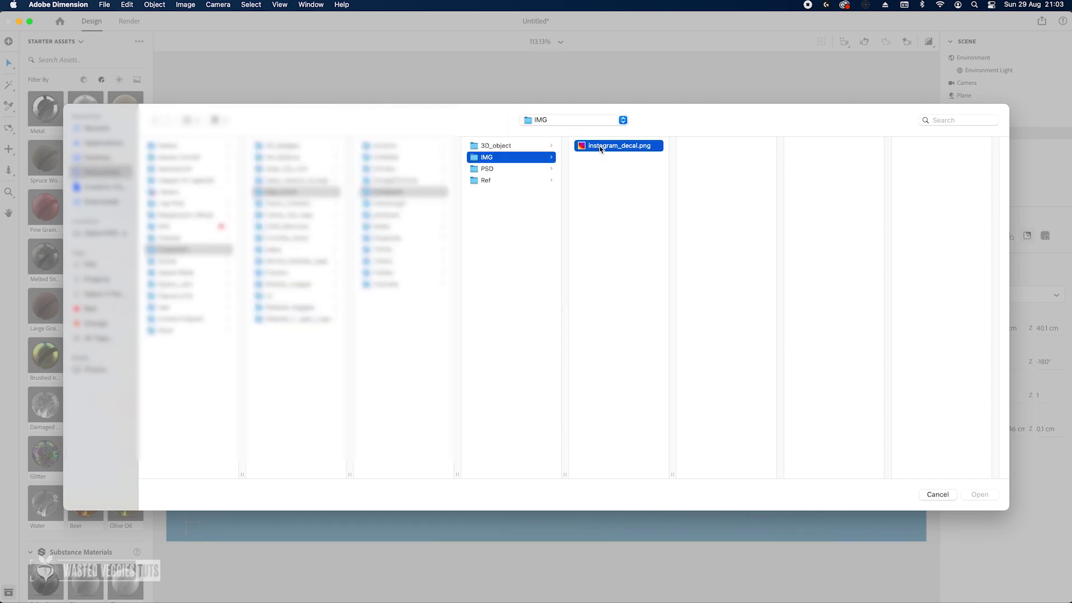
left_click(979, 495)
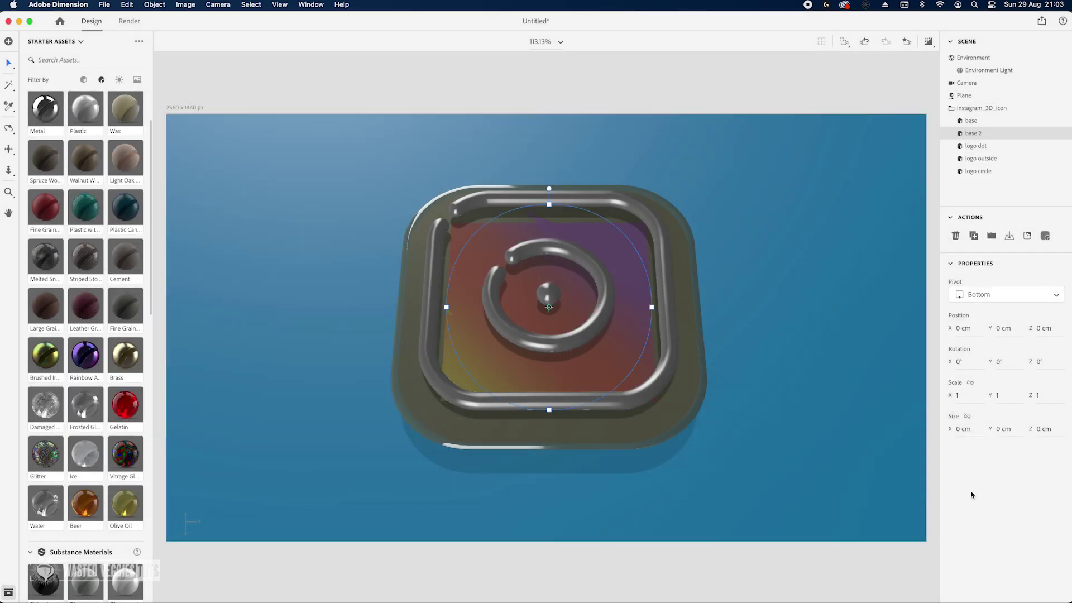
- Set the decal's placement to Fill and toggle Render Preview on and off
left_click(1002, 316)
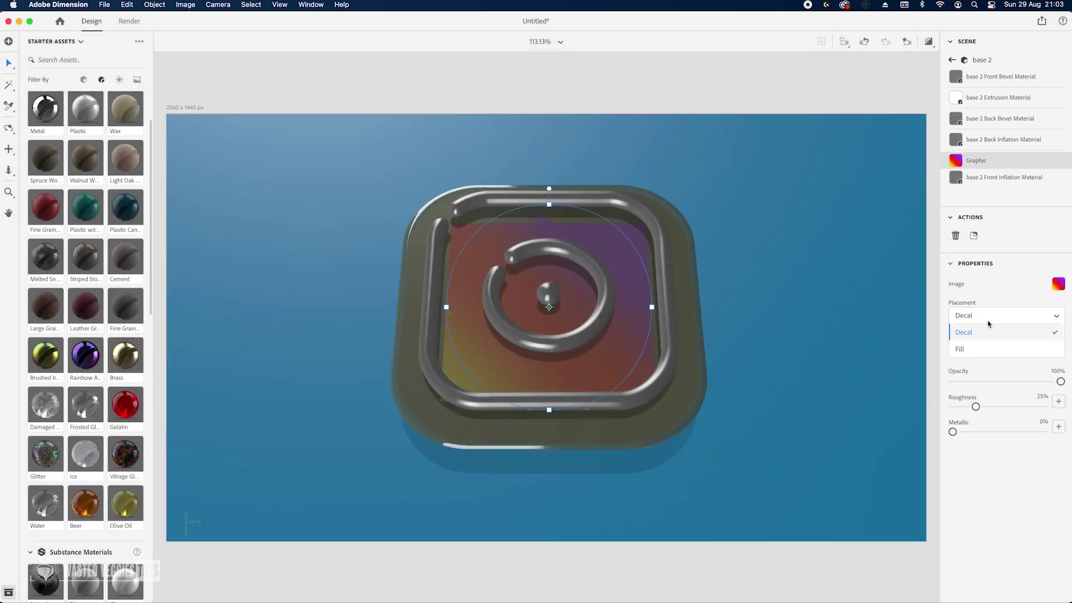
left_click(978, 350)
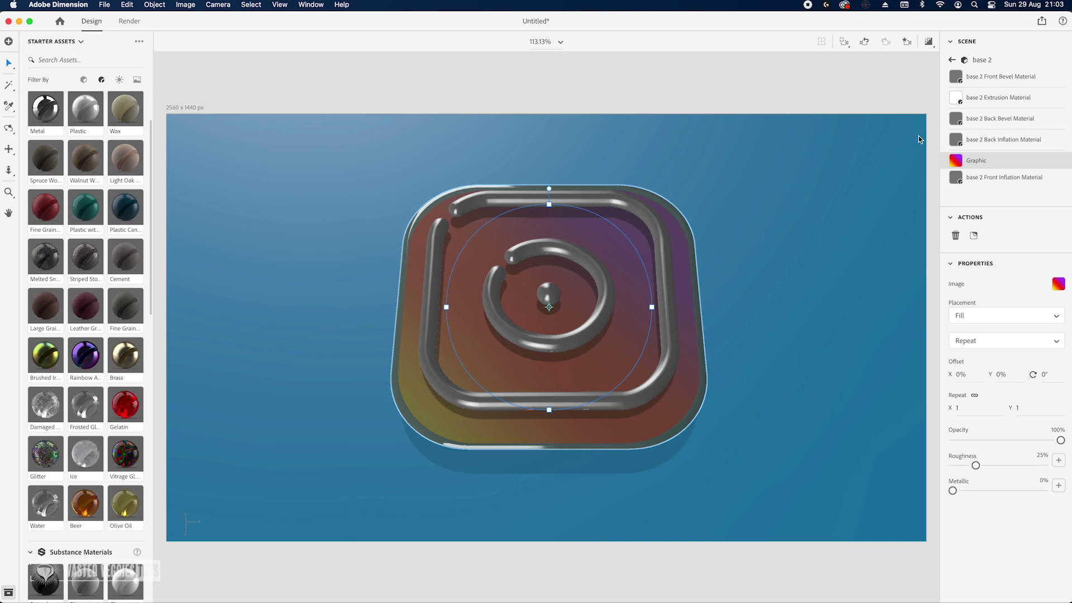
left_click(952, 59)
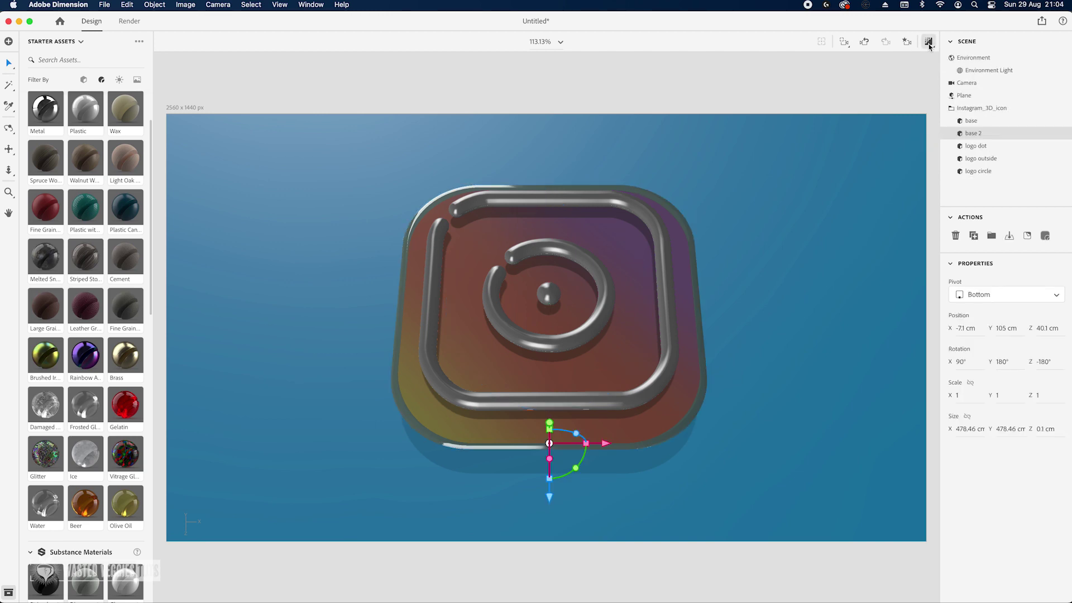
left_click(929, 45)
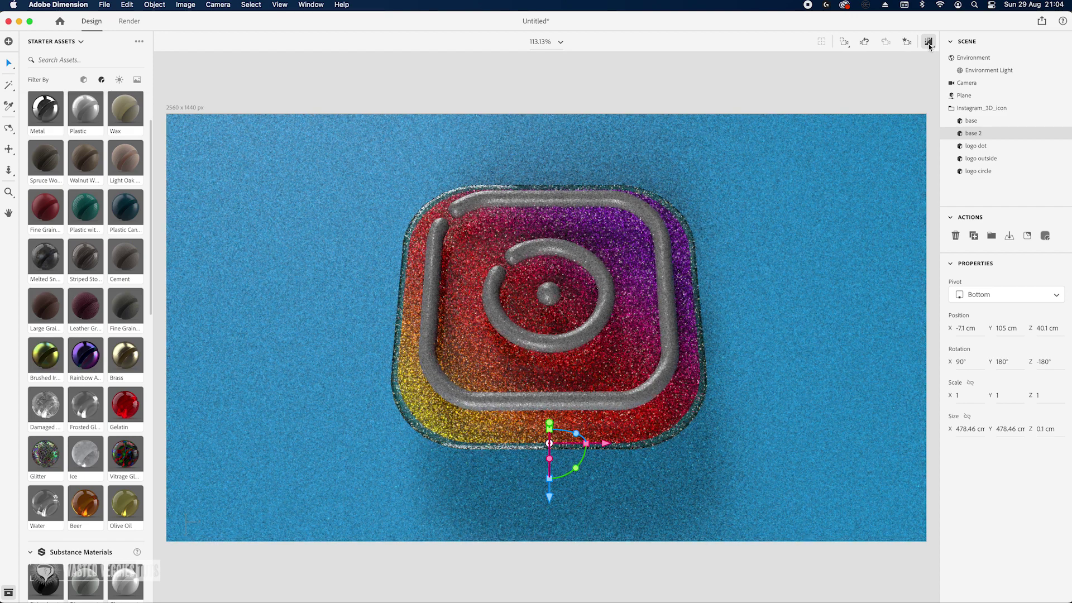
left_click(929, 44)
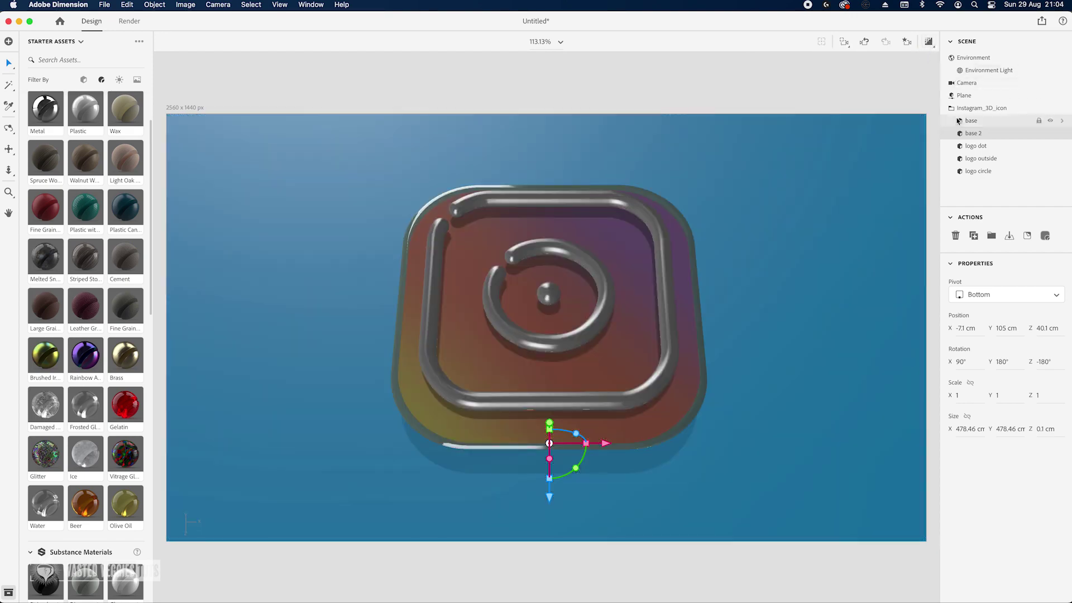
- Apply the Glowing material to the logo dot and move it into the frame's upper-right corner
left_click(999, 147)
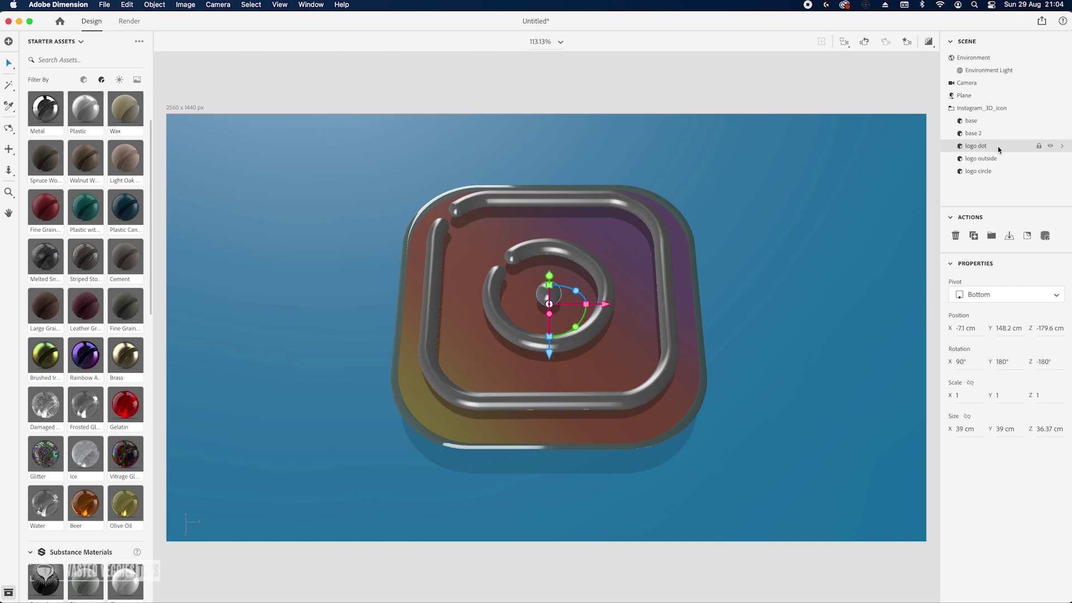
scroll(111, 148, "up", 3)
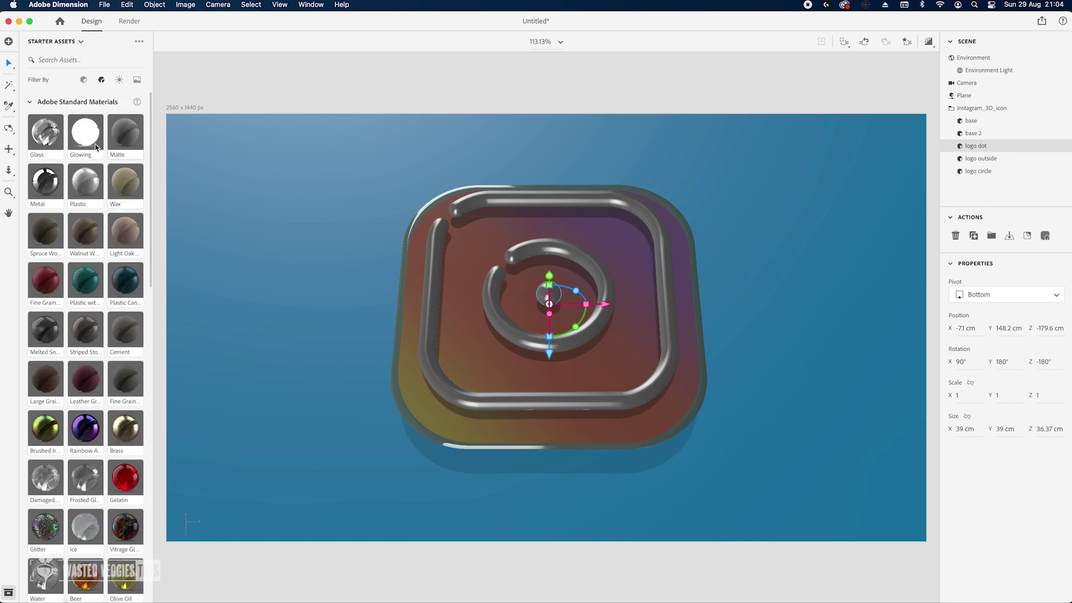
left_click(86, 133)
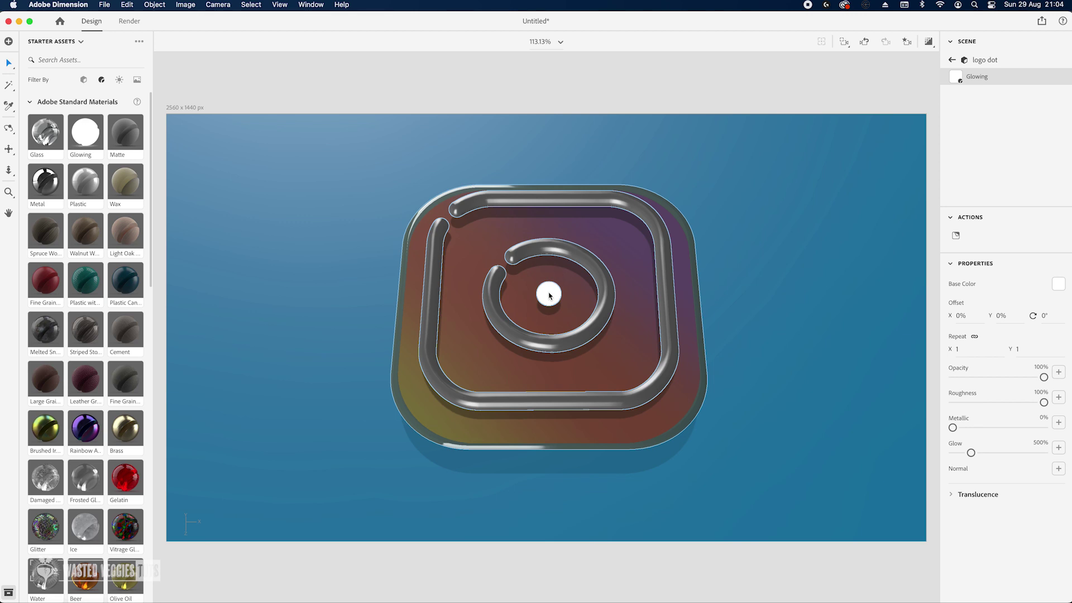
left_click(555, 301)
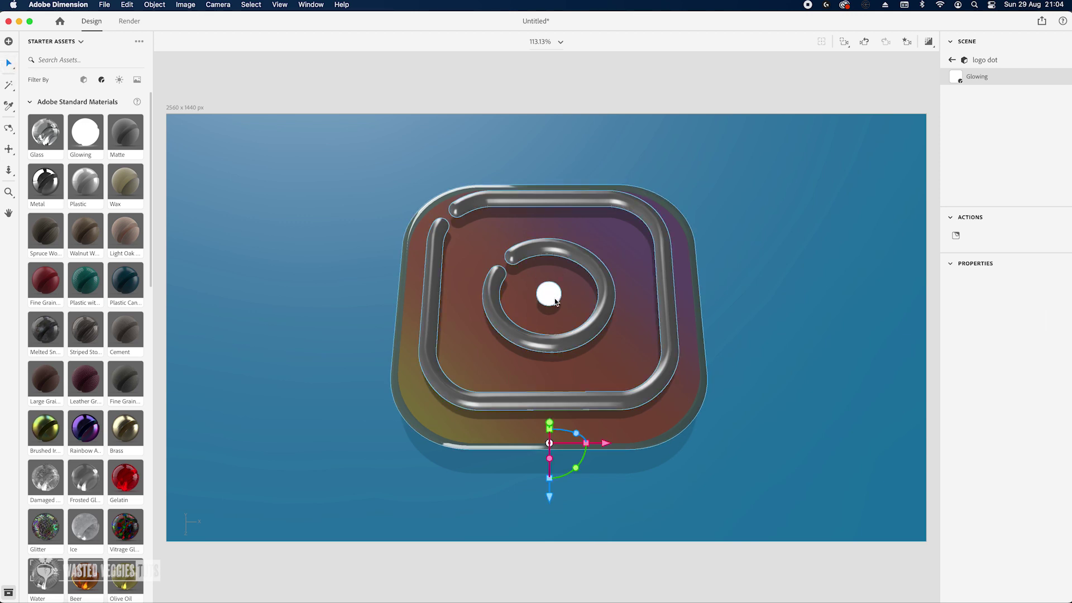
left_click(952, 60)
left_click(974, 145)
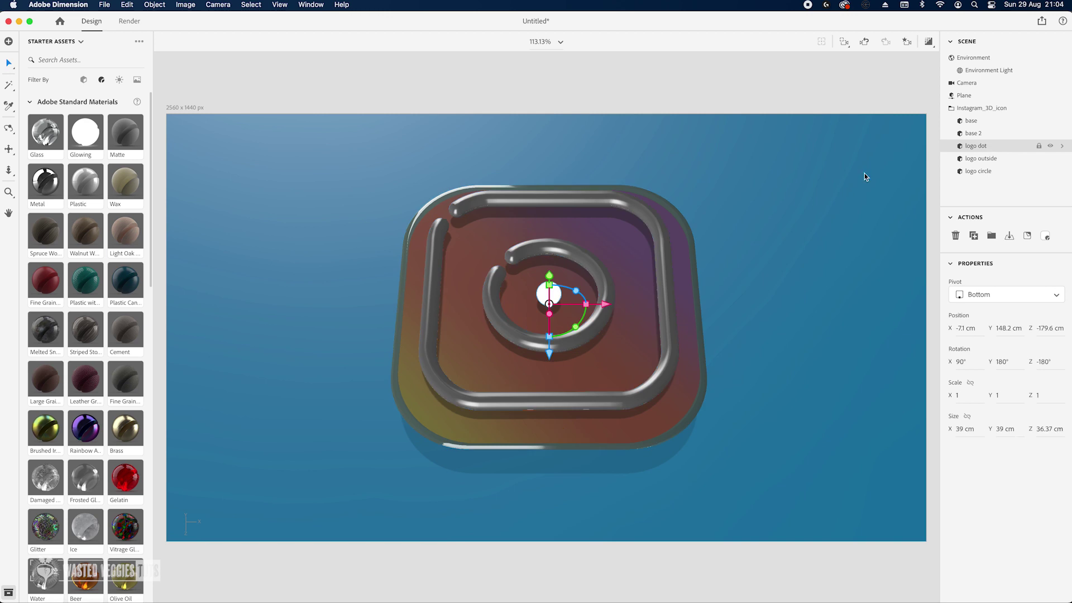
left_click_drag(605, 304, 692, 298)
left_click_drag(638, 347, 636, 294)
left_click_drag(686, 242, 677, 243)
- Copy the dot's Glowing material onto the logo outside frame with the Sampler tool
left_click(1013, 159)
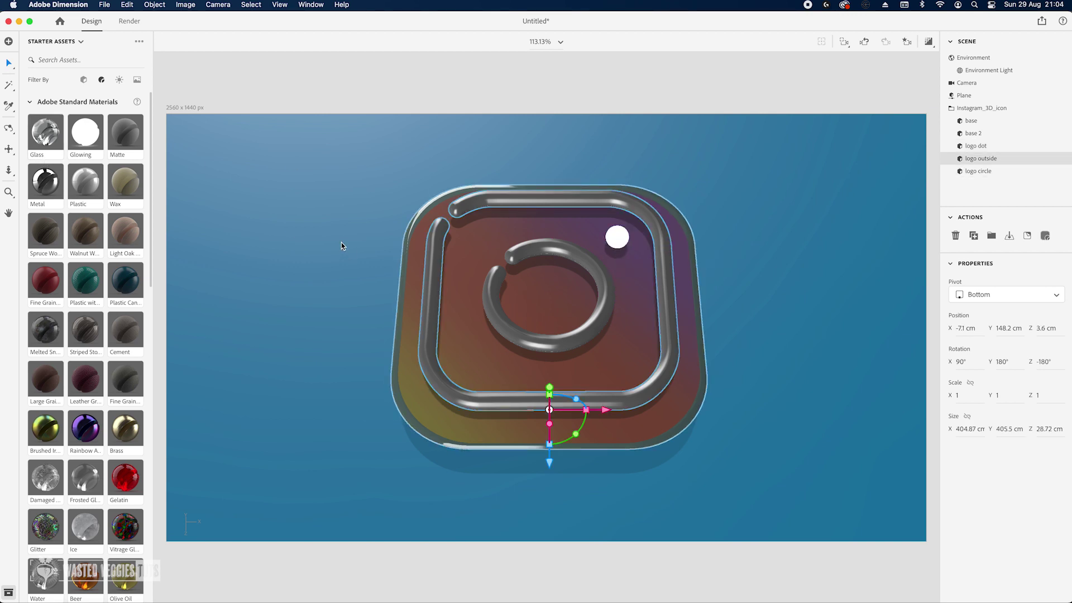
key("i")
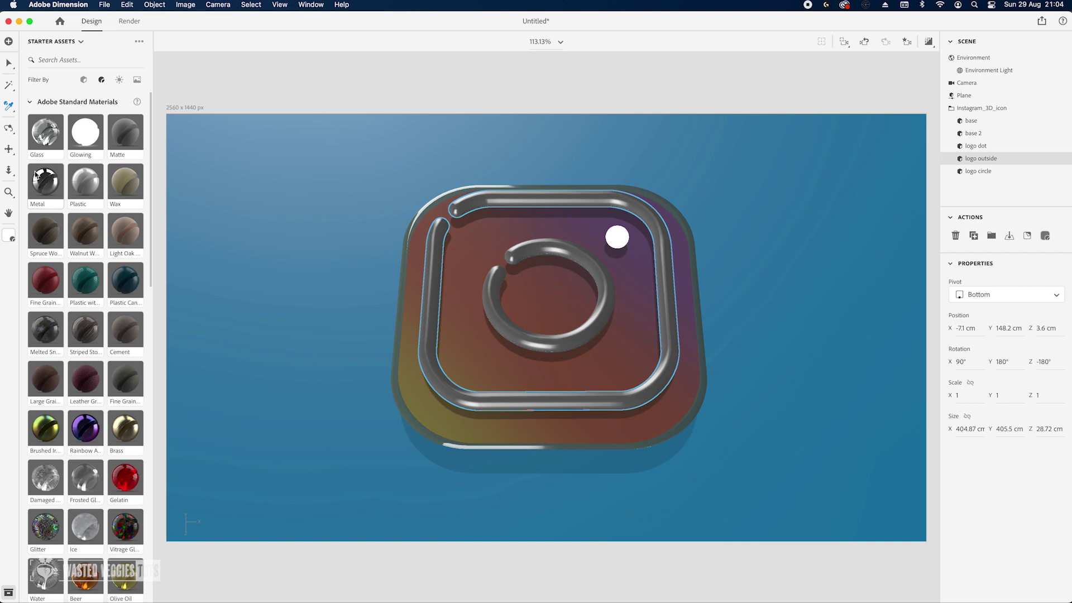
left_click(626, 233)
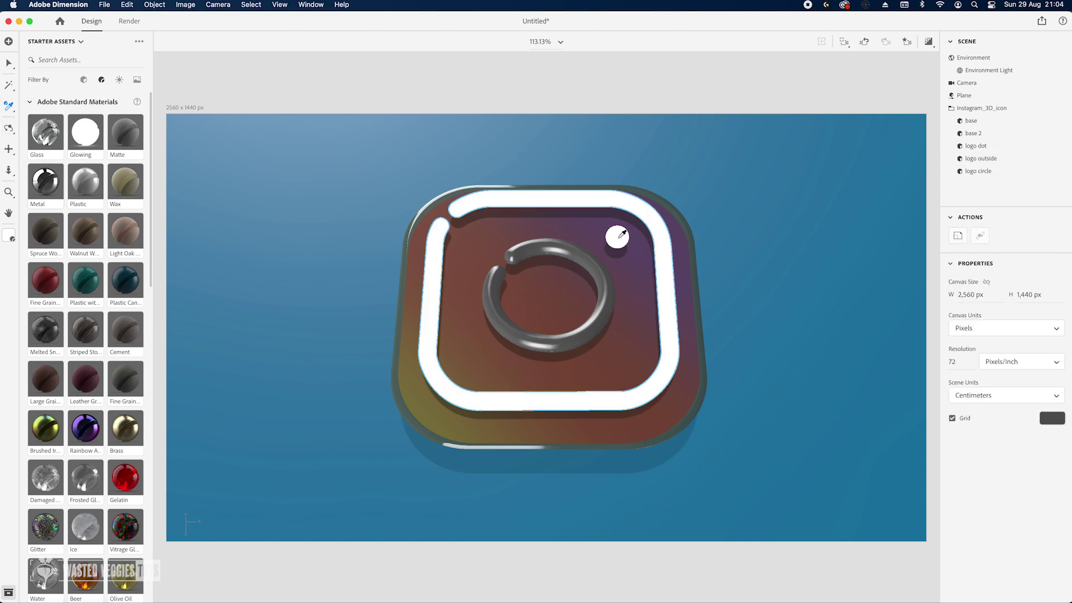
left_click(1017, 171)
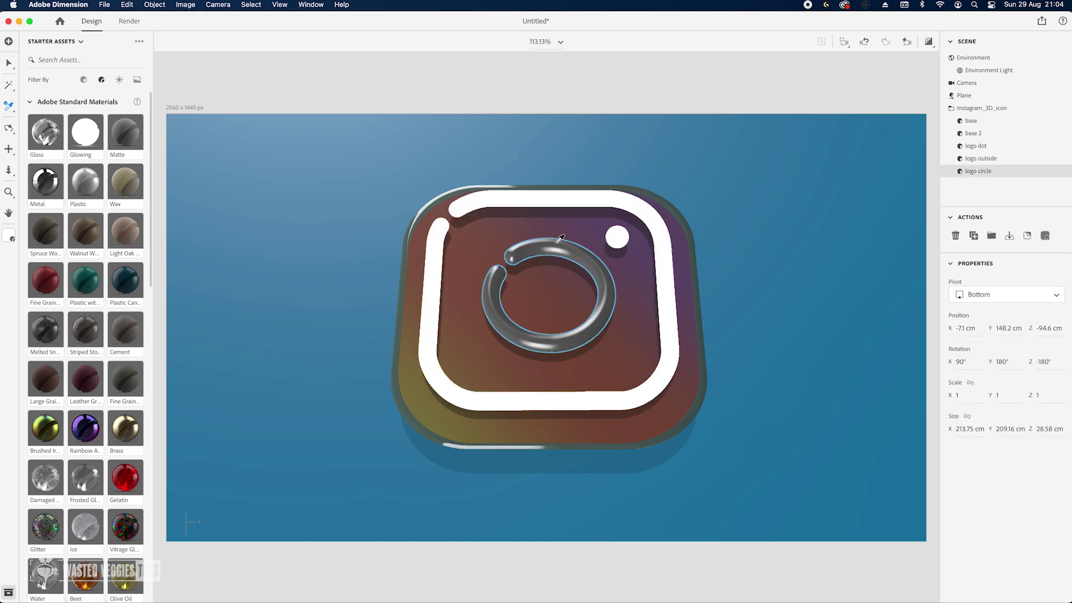
- Copy the dot's glowing material onto the logo circle and check it in Render Preview
left_click(621, 234)
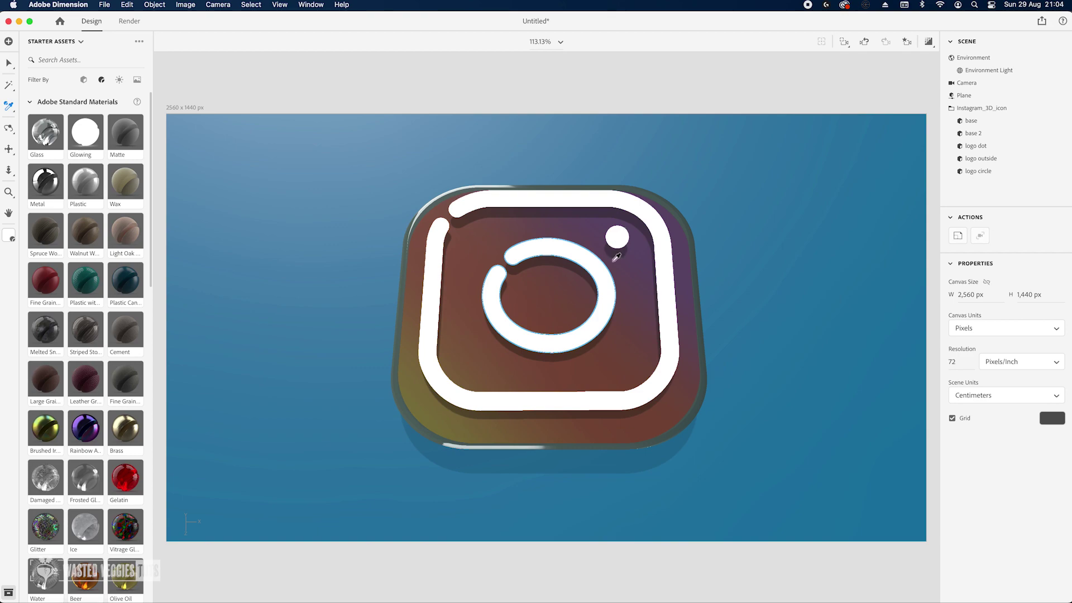
left_click(926, 42)
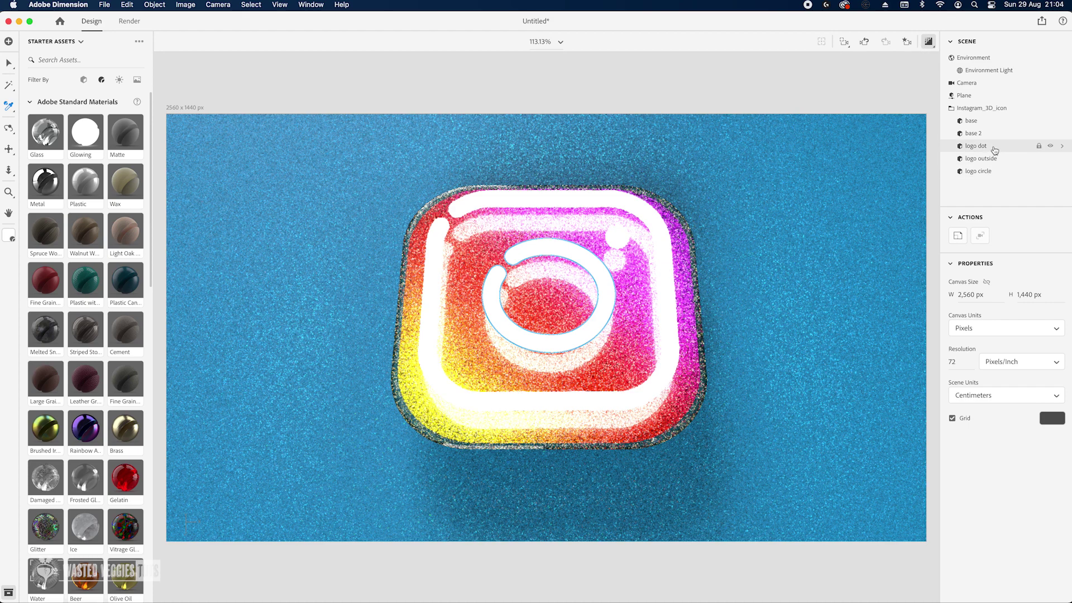
left_click(928, 47)
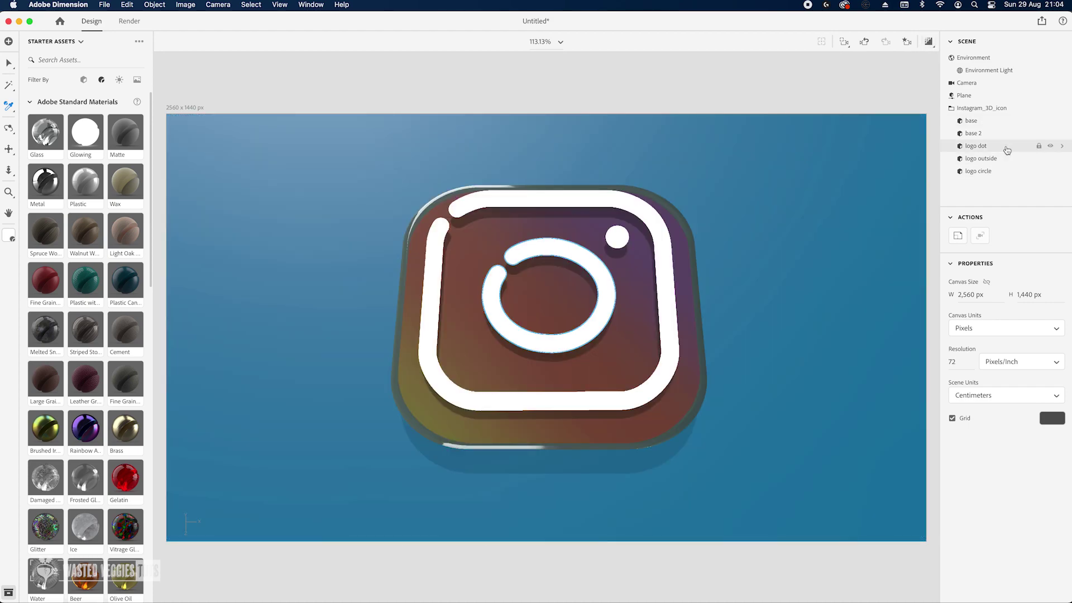
- Lower the logo dot's Glow in its Glowing material to 100%
left_click(1053, 147)
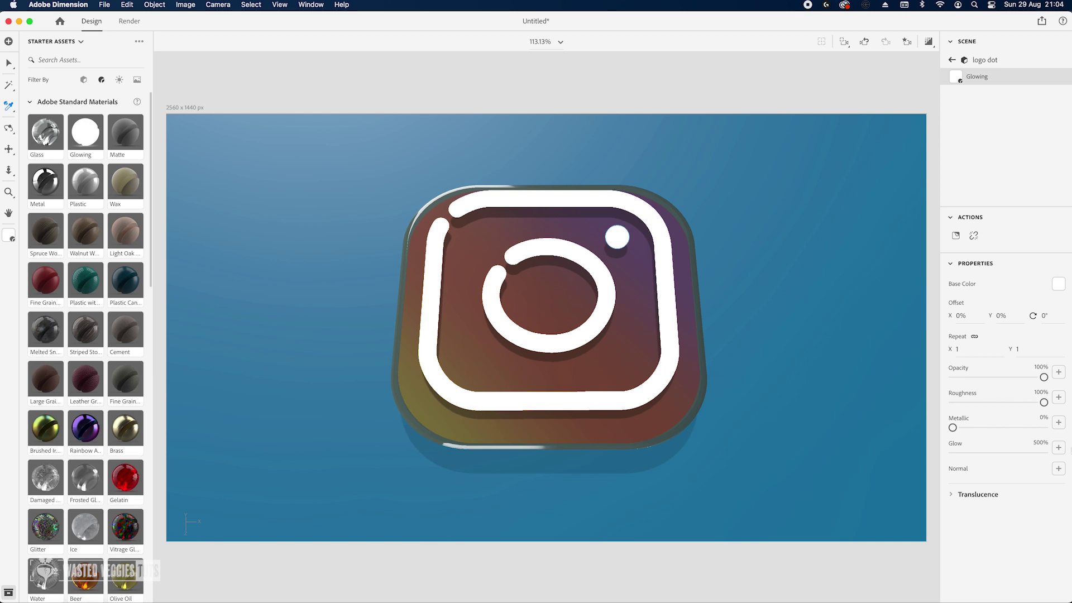
left_click(1039, 442)
type("1")
key("Return")
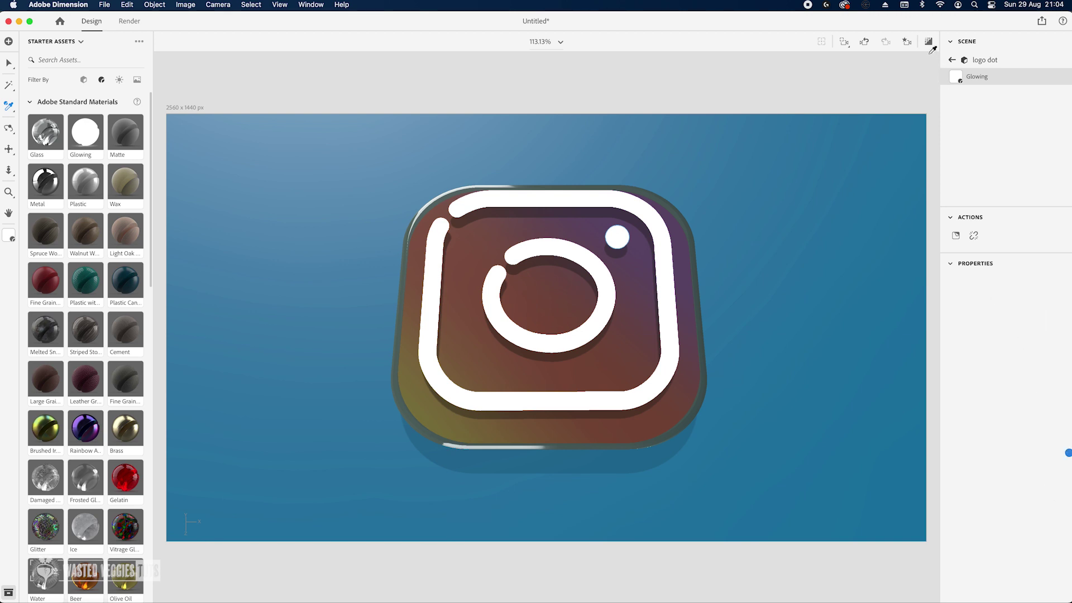
- Inspect the logo outside frame's material, then move to the Render workspace
left_click(952, 59)
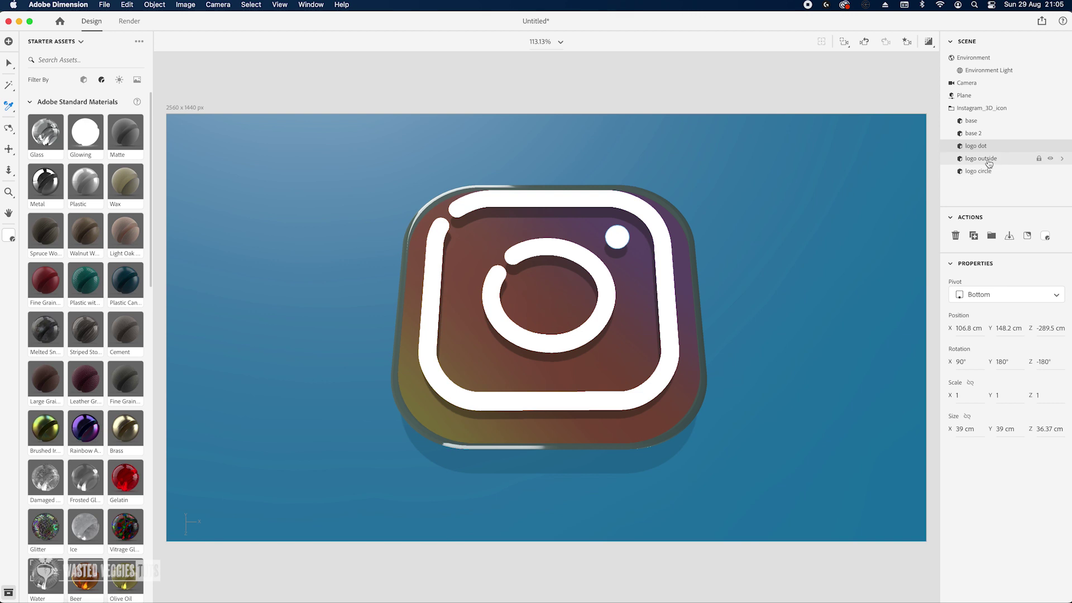
left_click(1064, 161)
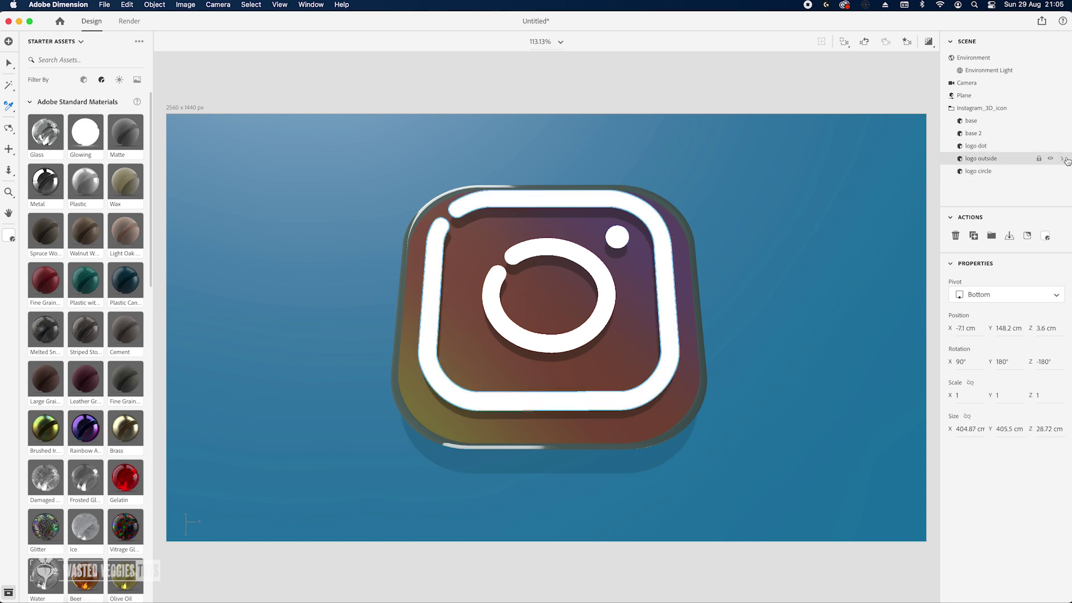
left_click(1064, 160)
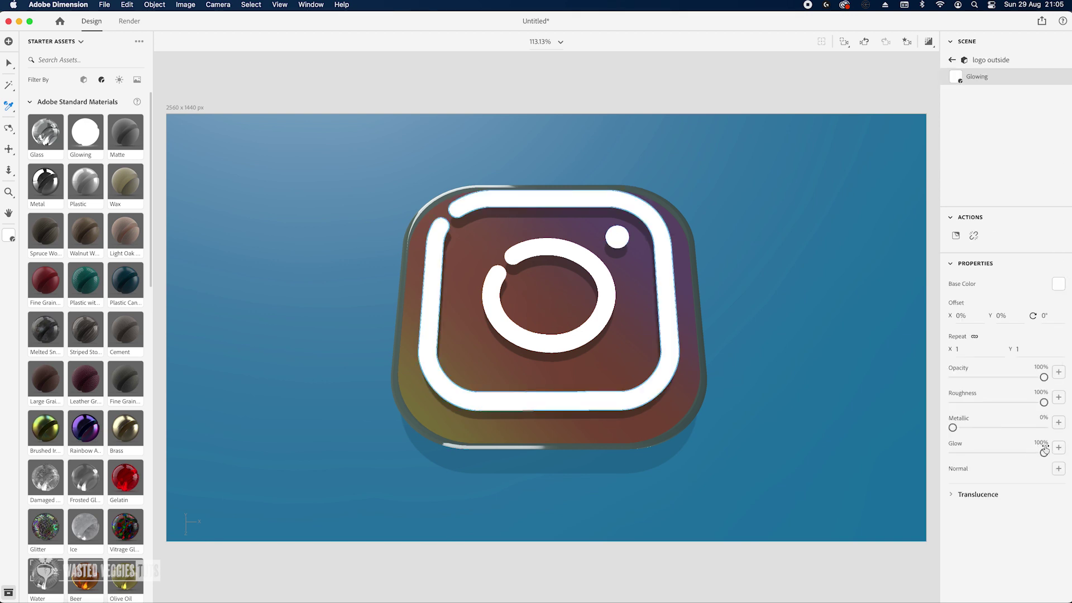
left_click(952, 59)
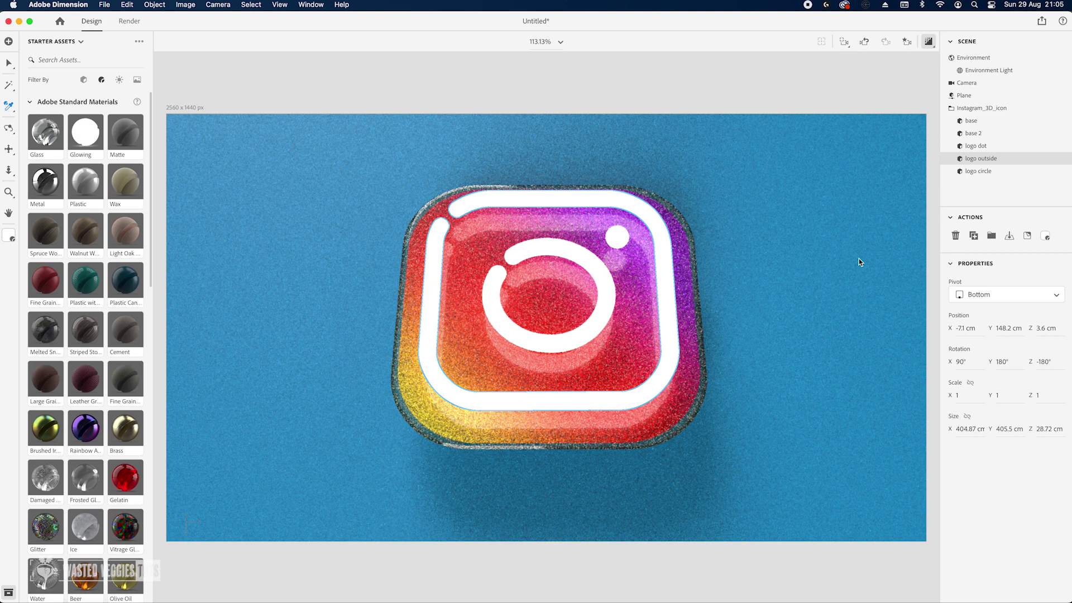
left_click(133, 22)
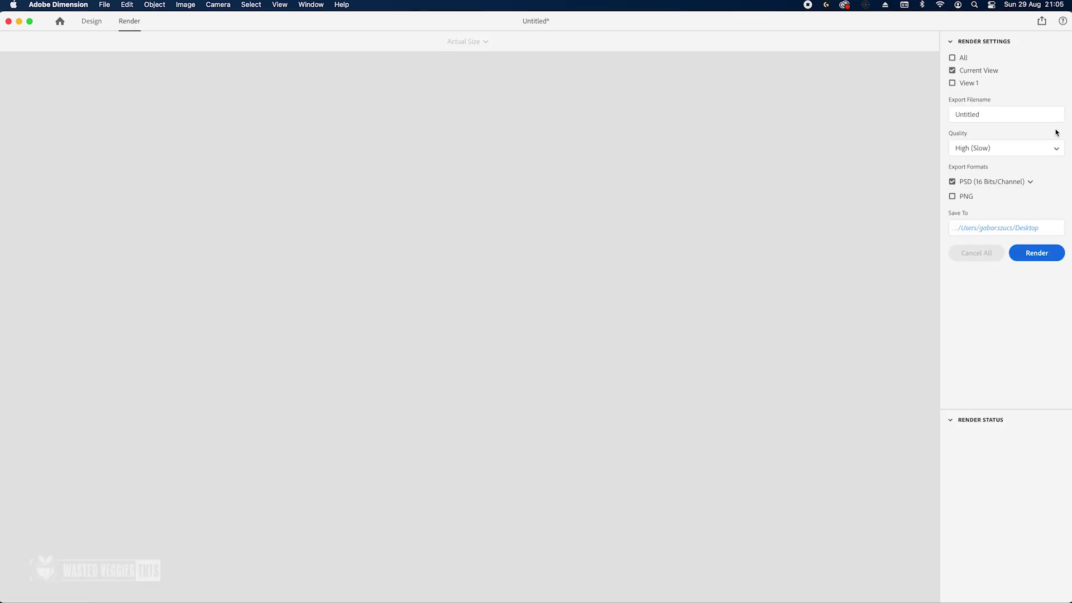
- Rename the export file to Untitled2 and start the High-quality 16-bit PSD render
left_click(990, 115)
left_click(990, 115)
type("2")
left_click(1035, 252)
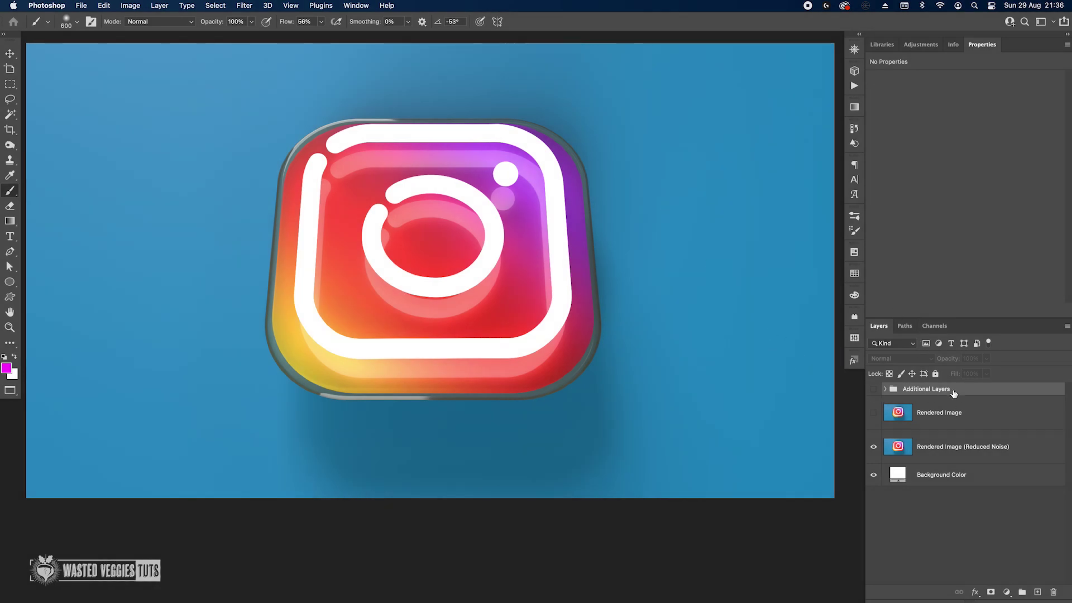
- Add a new layer and paint soft magenta over the icon's top-right corner with a 500 brush
left_click(1037, 591)
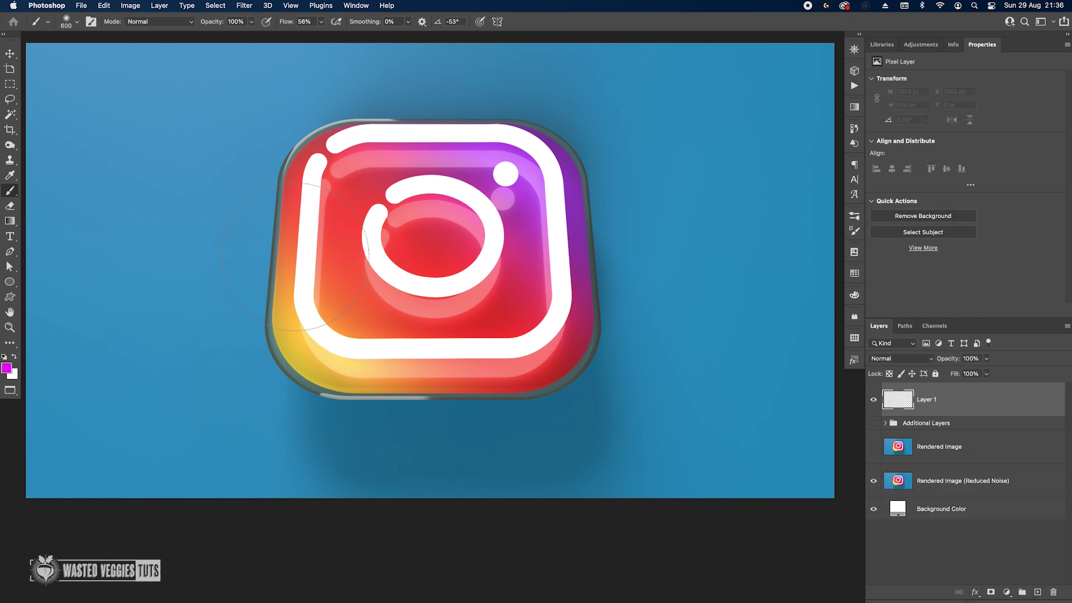
left_click(7, 367)
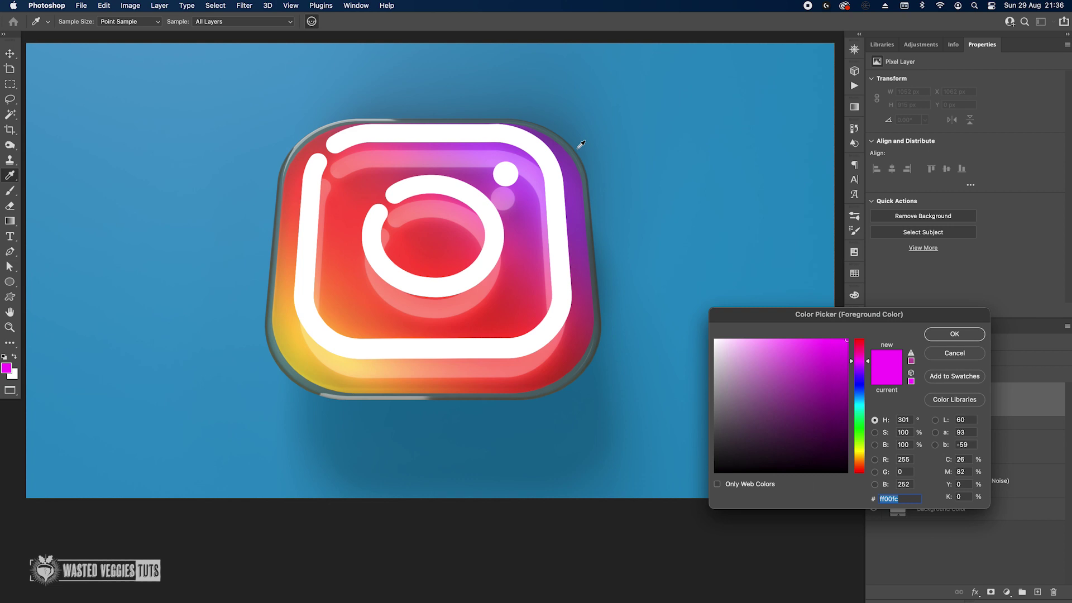
left_click(516, 152)
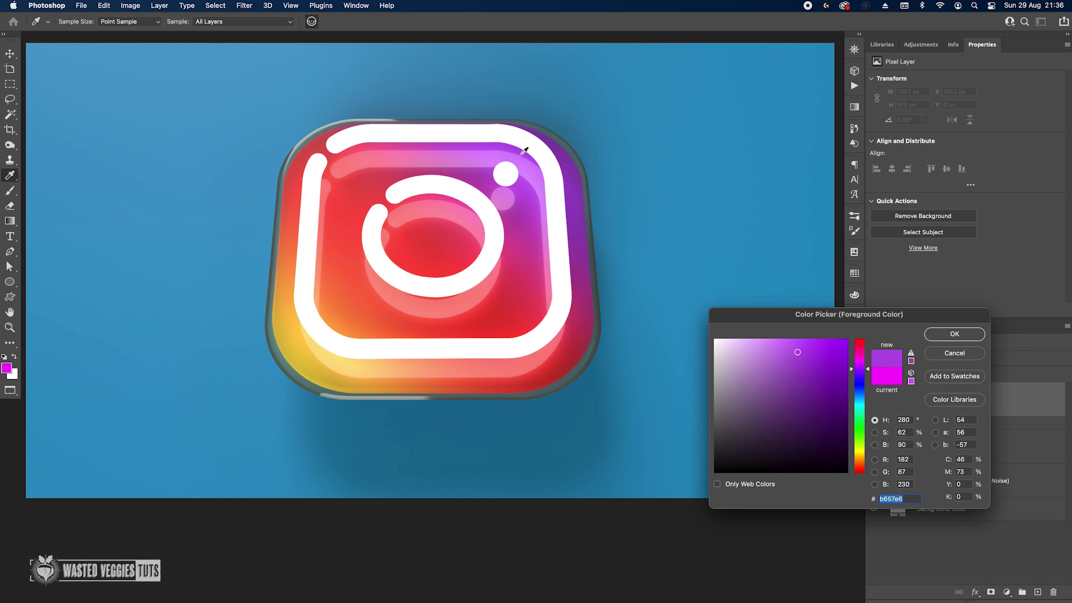
left_click(846, 339)
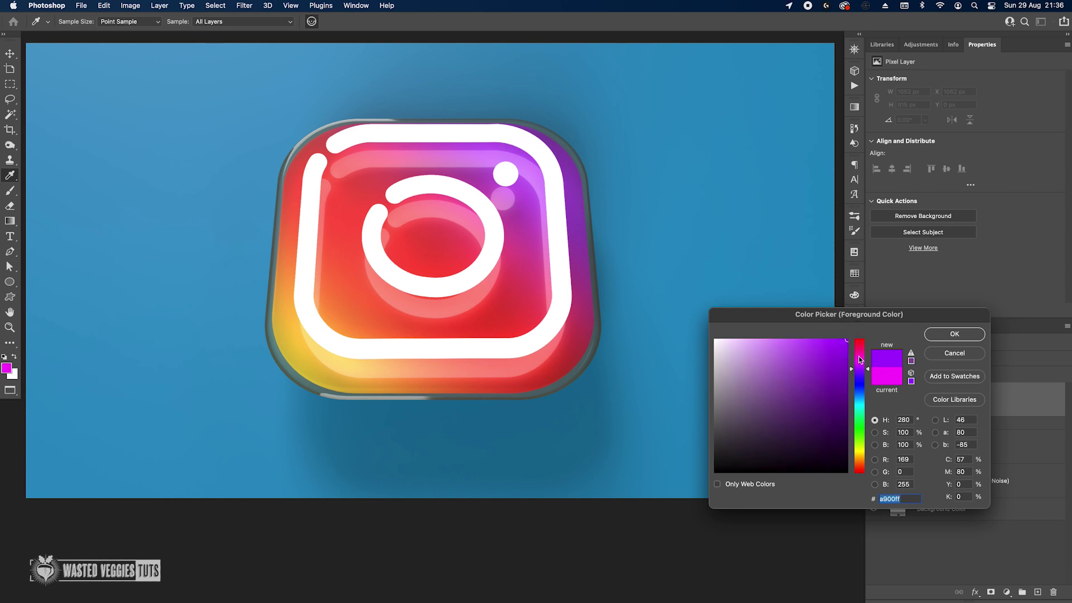
left_click_drag(858, 357, 866, 363)
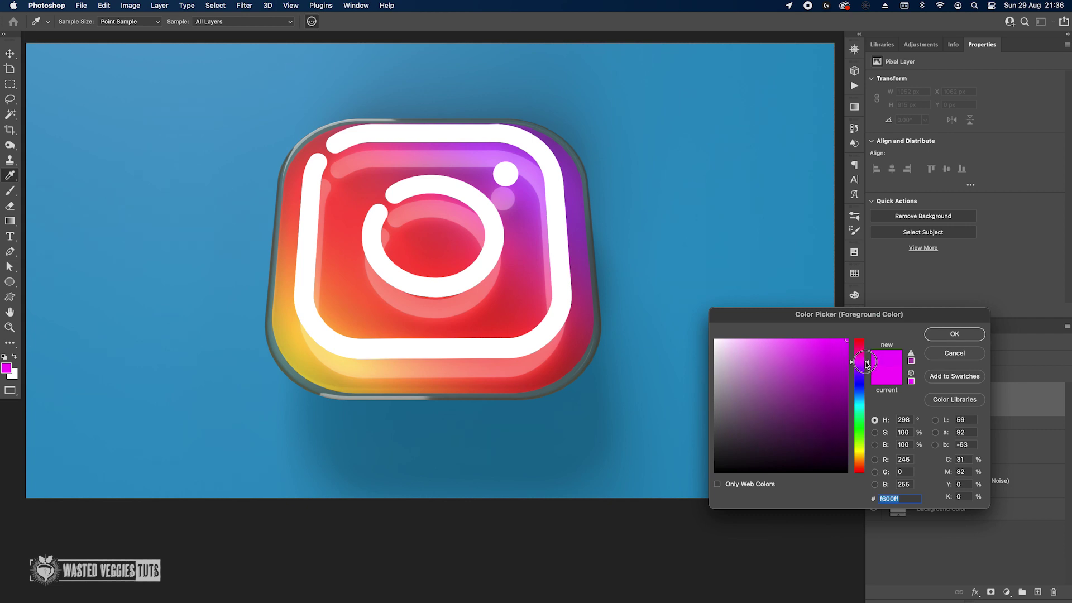
left_click(955, 333)
key("b")
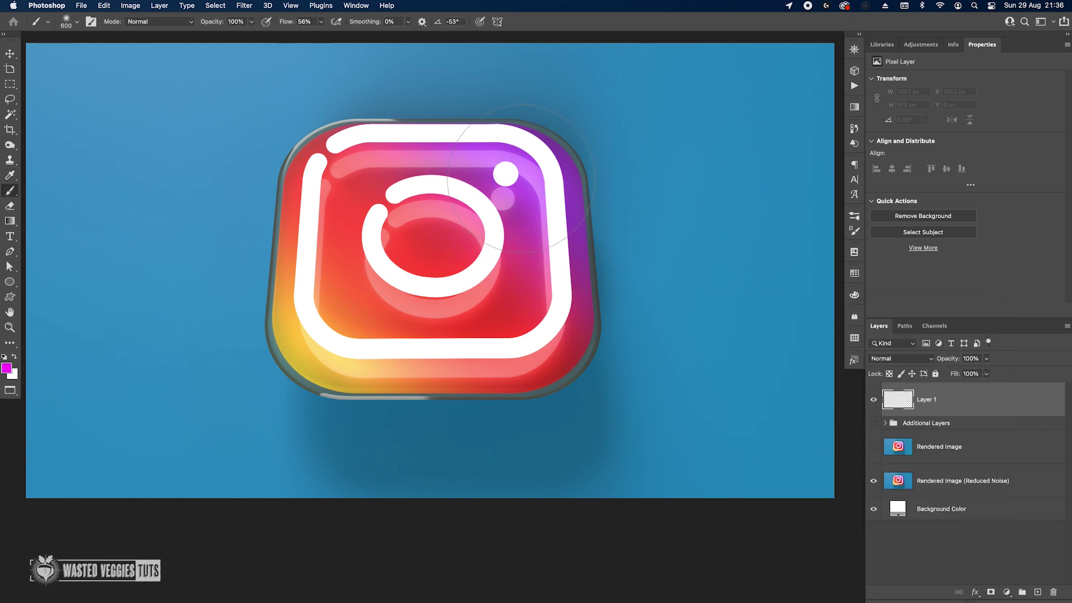
key("bracketleft")
left_click(520, 179)
left_click(519, 178)
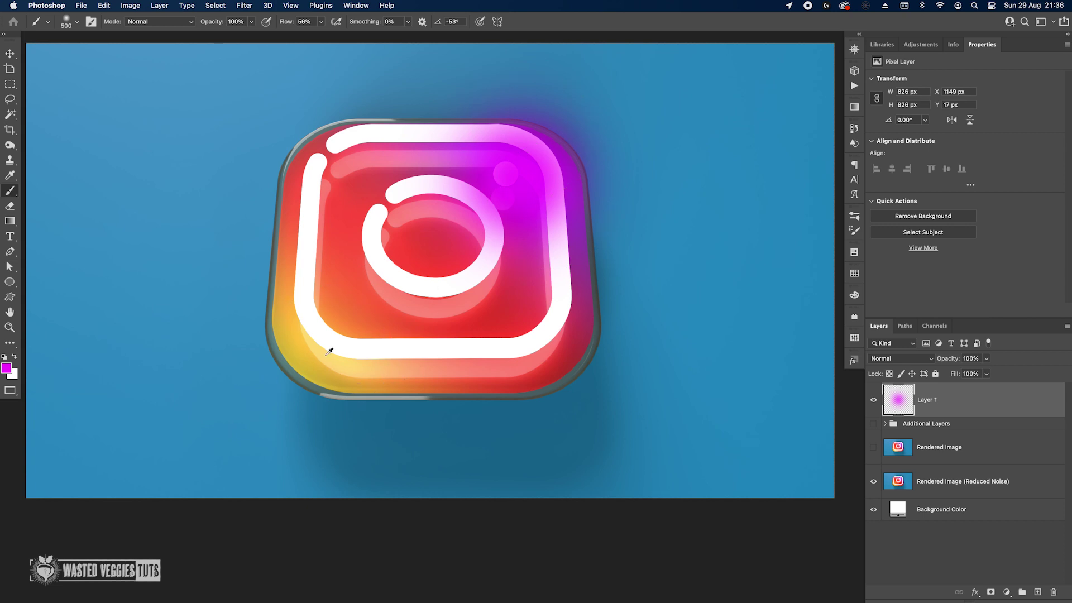
- Sample and brighten yellow, then paint it over the icon's lower-left corner
left_click(308, 366, "alt")
left_click(6, 367)
left_click(843, 343)
left_click(948, 334)
key("b")
left_click(330, 330)
left_click(331, 331)
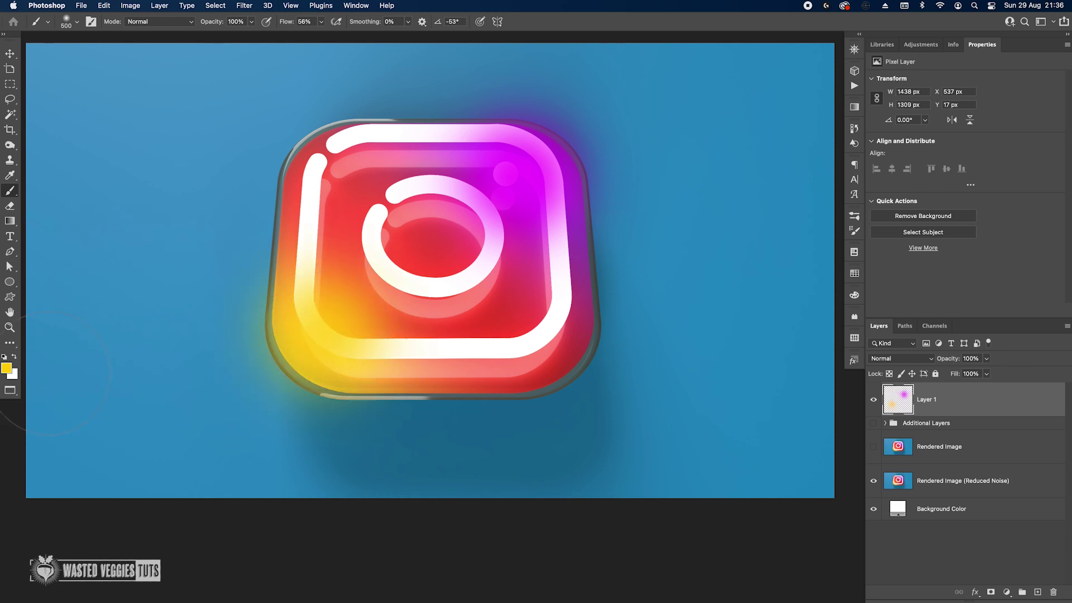
- Paint pure red over the upper-left and, with a 600 brush, the lower-right areas
left_click(6, 367)
left_click_drag(859, 364, 859, 339)
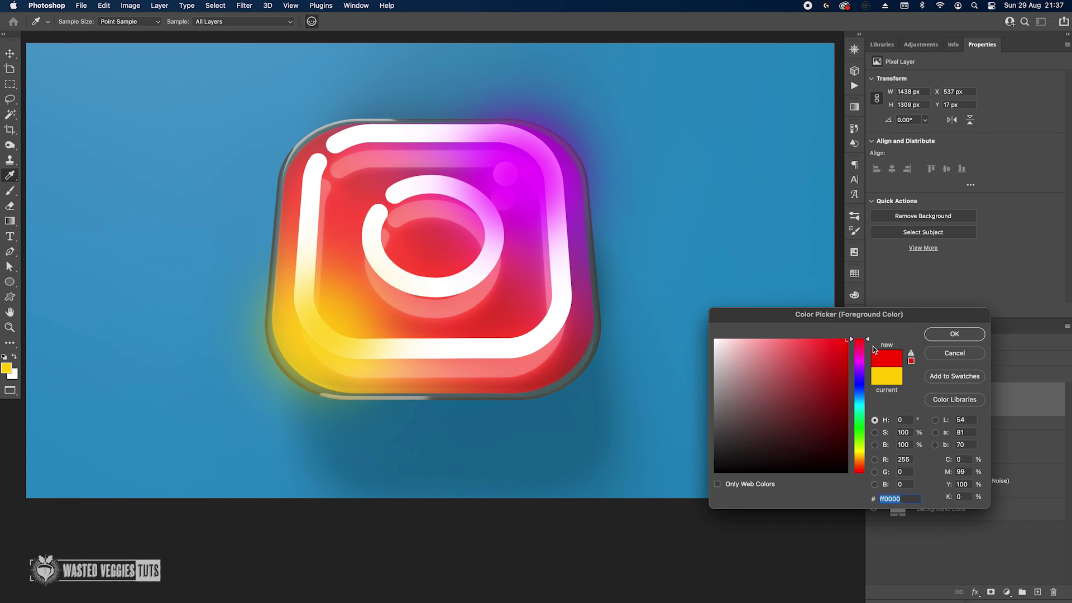
left_click(954, 334)
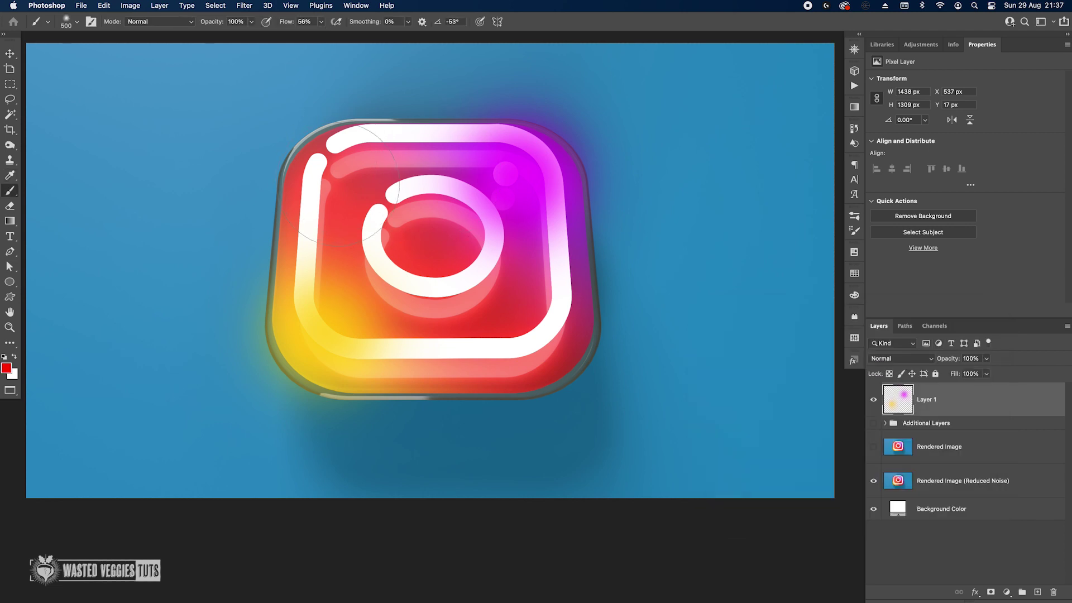
left_click(351, 191)
left_click(350, 195)
key("]")
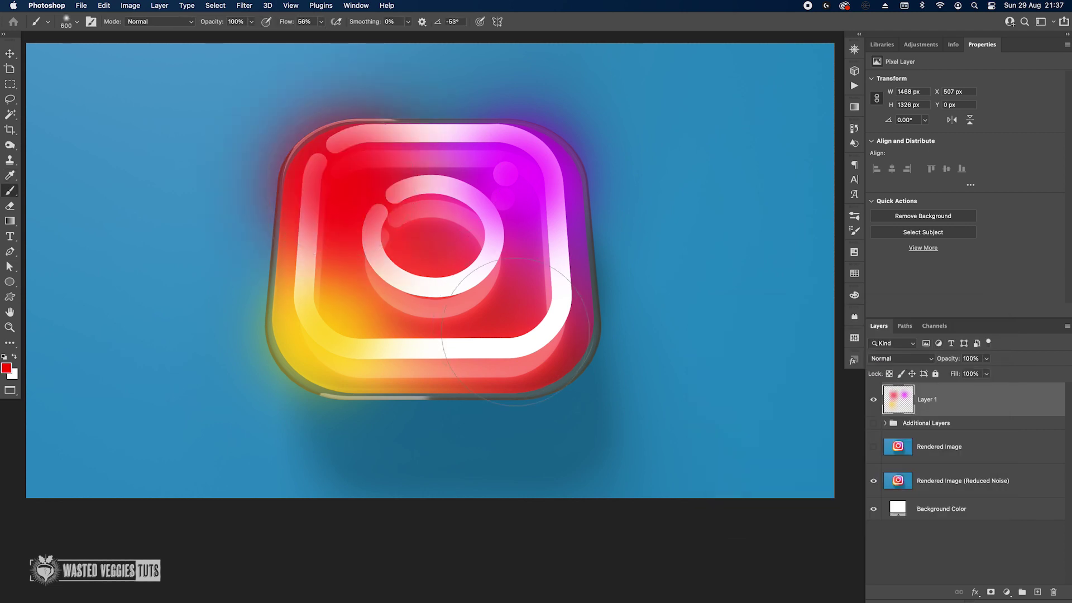
left_click(508, 321)
left_click(494, 308)
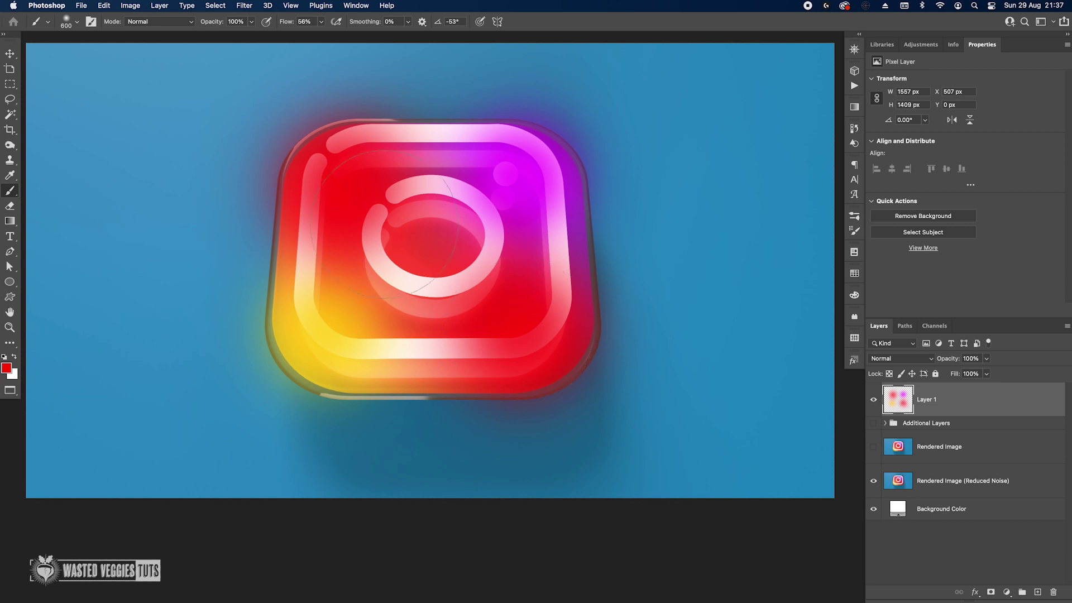
left_click(889, 360)
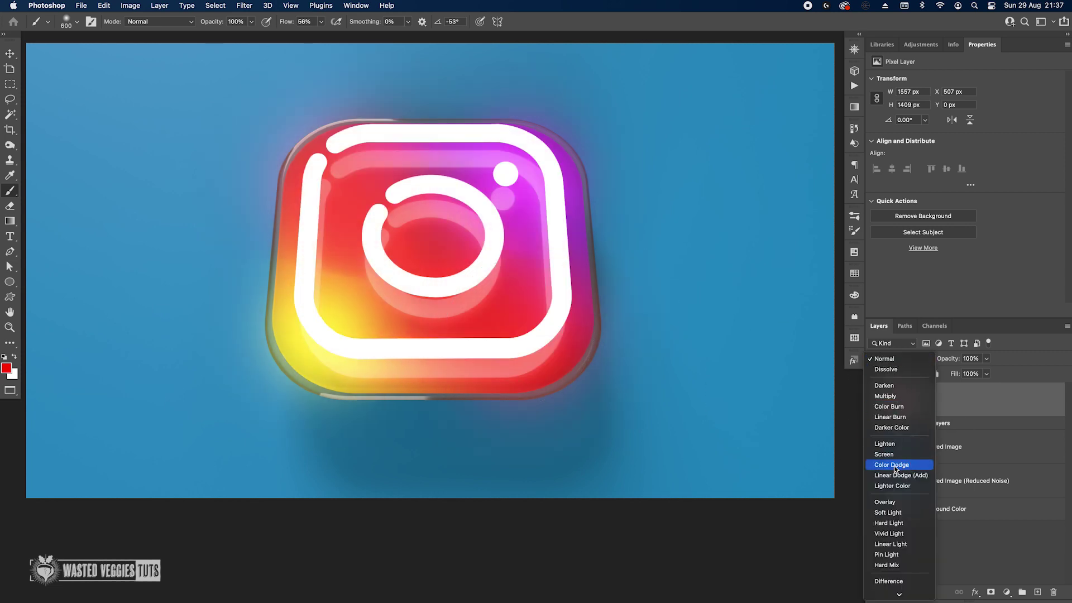
- Set Layer 1 to Color Dodge and lower its Fill Opacity to 21% in Blending Options
left_click(904, 466)
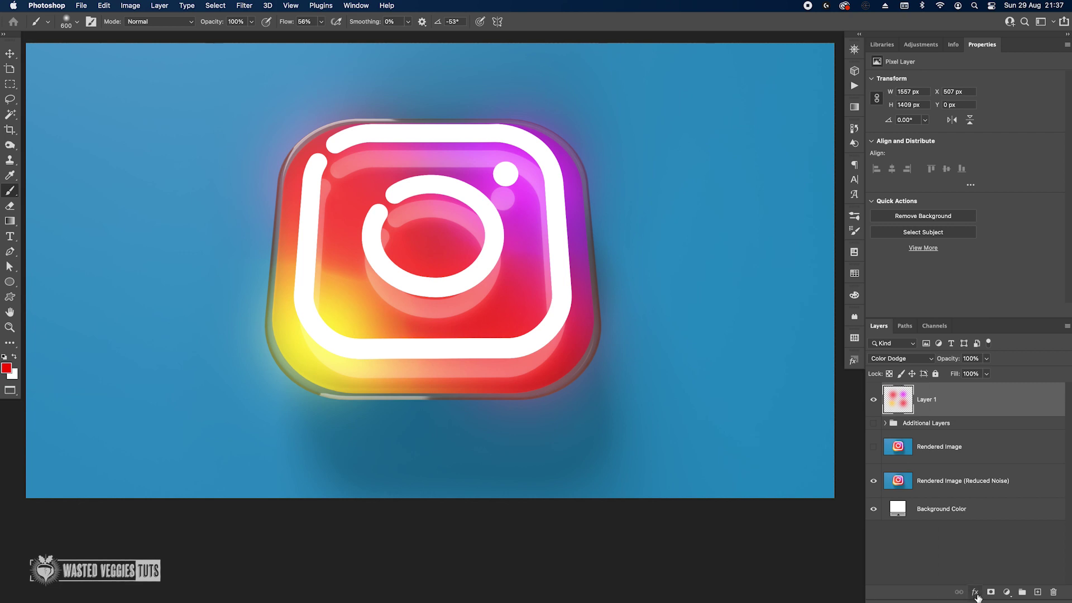
double_click(997, 396)
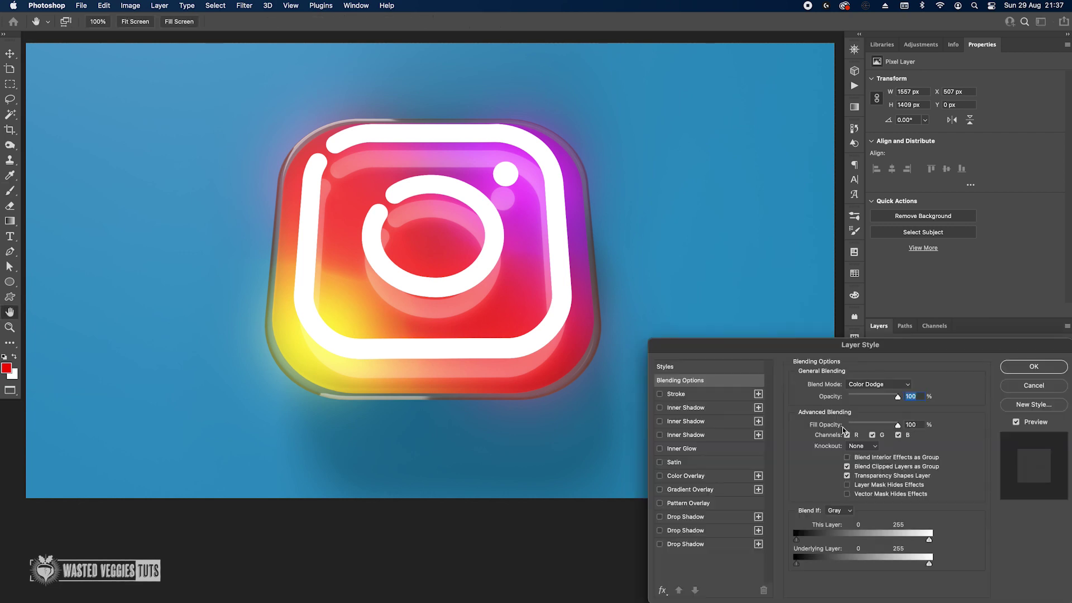
left_click(846, 475)
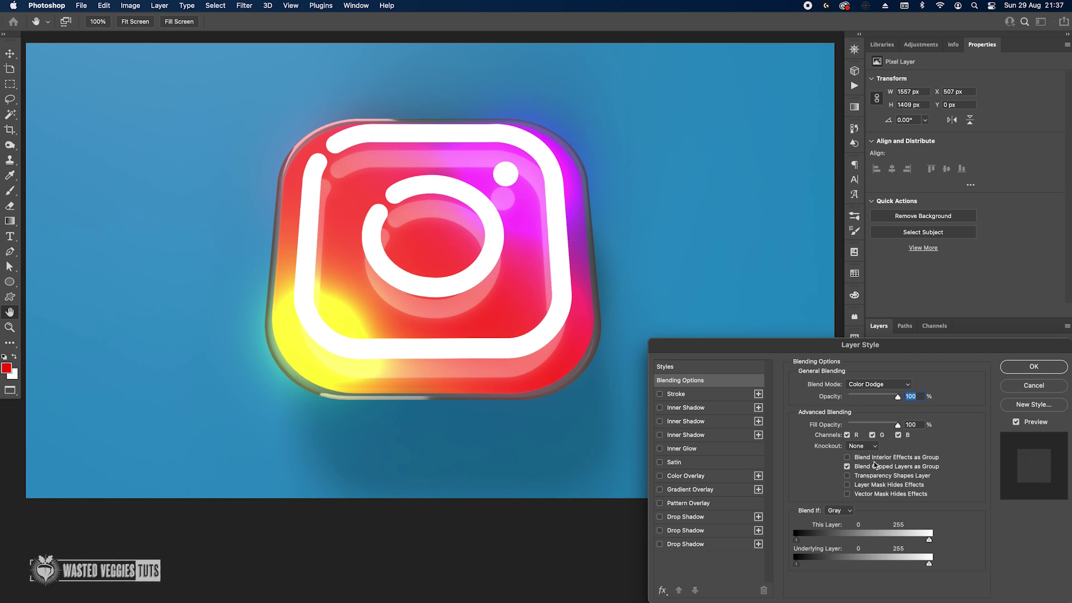
left_click_drag(897, 427, 866, 427)
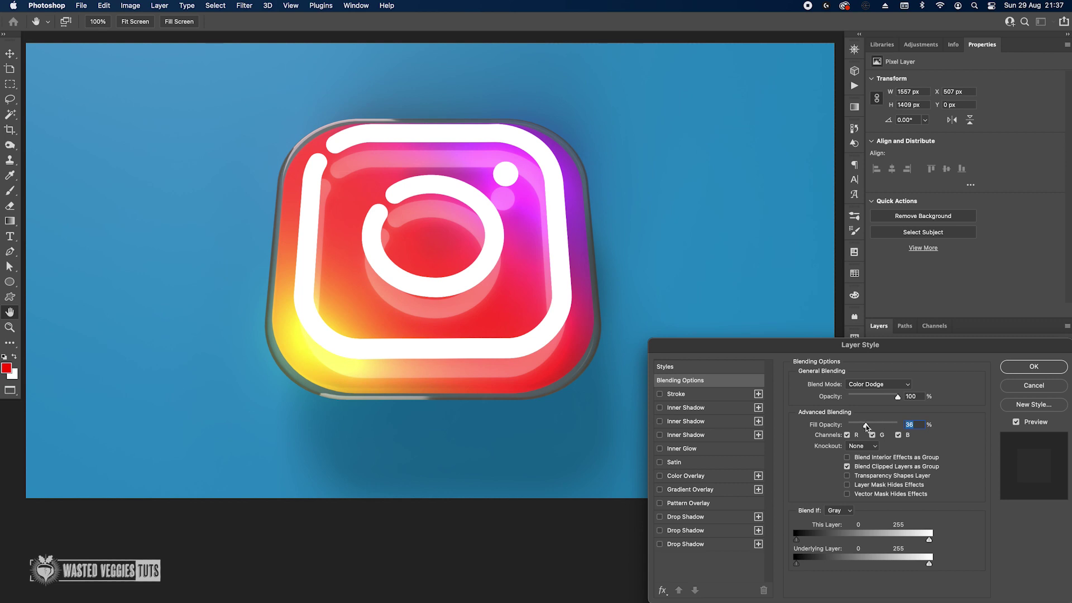
left_click_drag(866, 427, 858, 428)
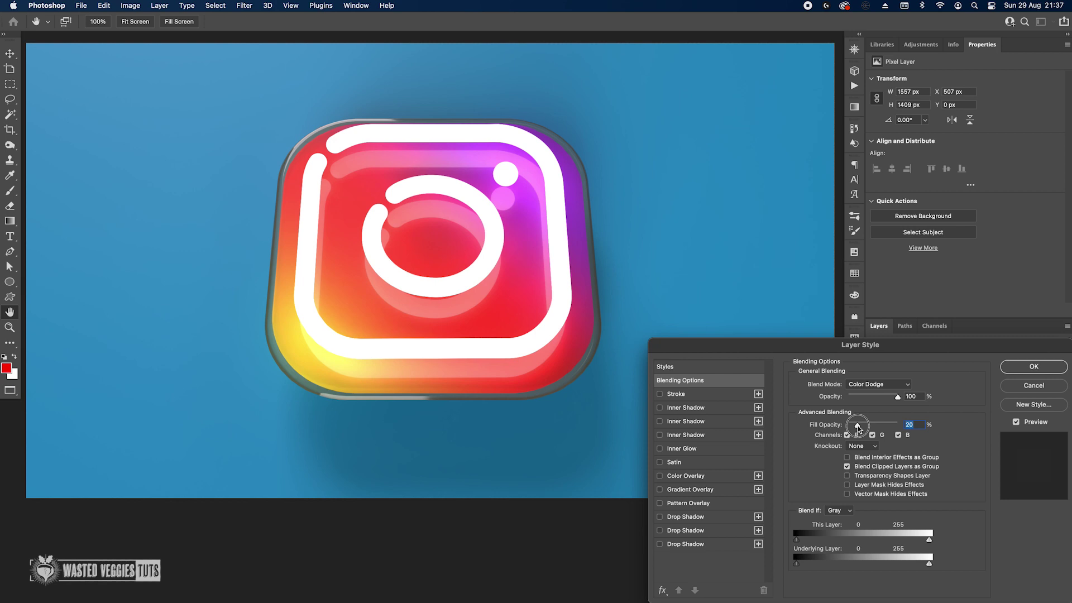
left_click(1020, 370)
- Toggle Layer 1's visibility on and off to compare the glow effect
key("b")
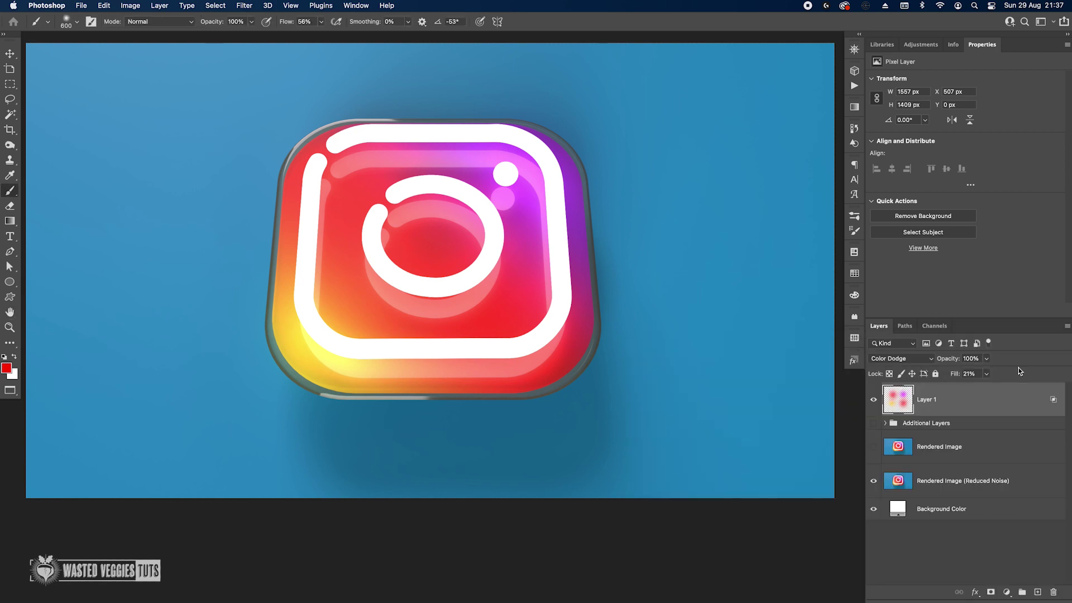
left_click(874, 399)
left_click(874, 399)
left_click(874, 399)
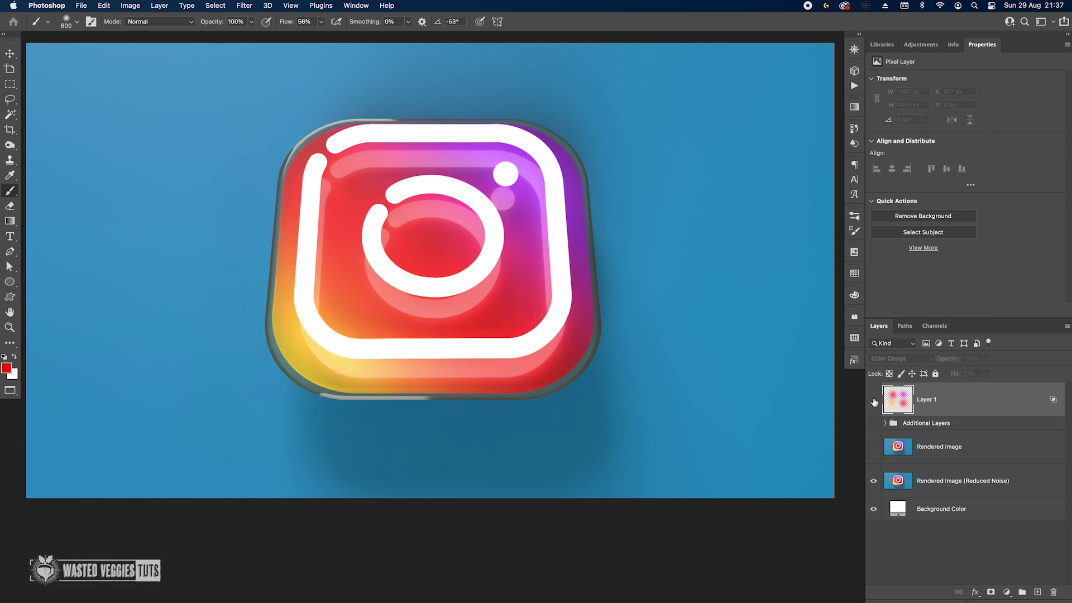
left_click(873, 399)
left_click(874, 399)
left_click(874, 399)
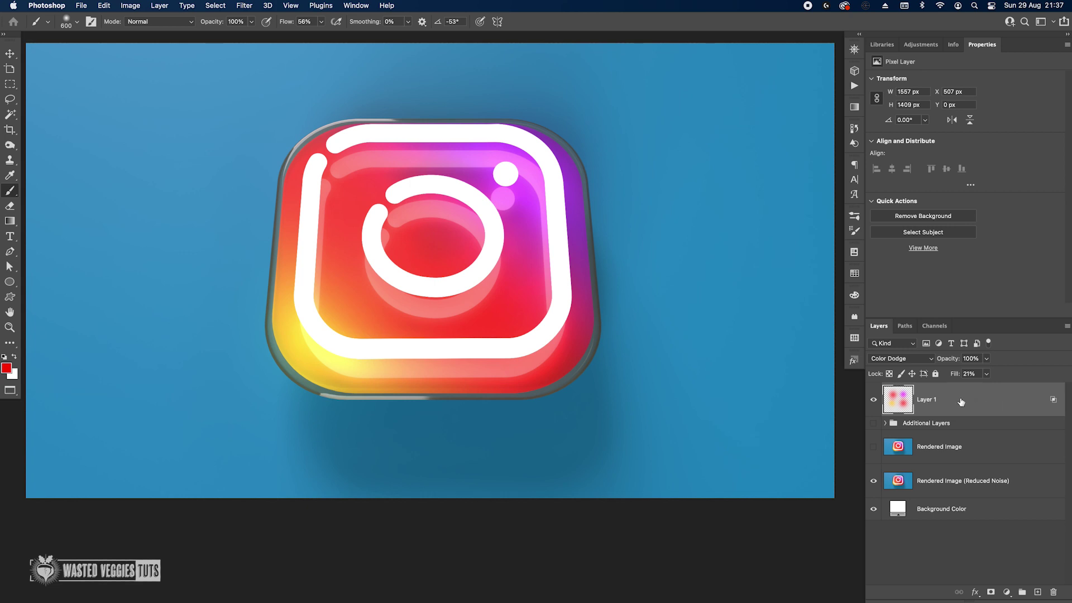
- Create a merged copy of all visible layers and convert it to a smart object
key("super+a")
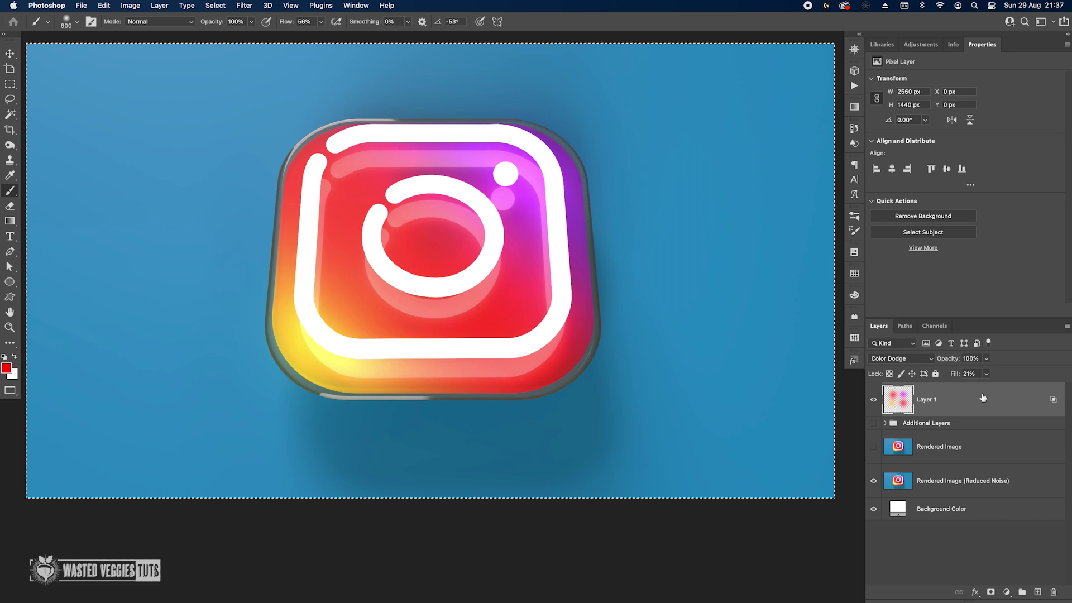
key("super+shift+c")
key("super+v")
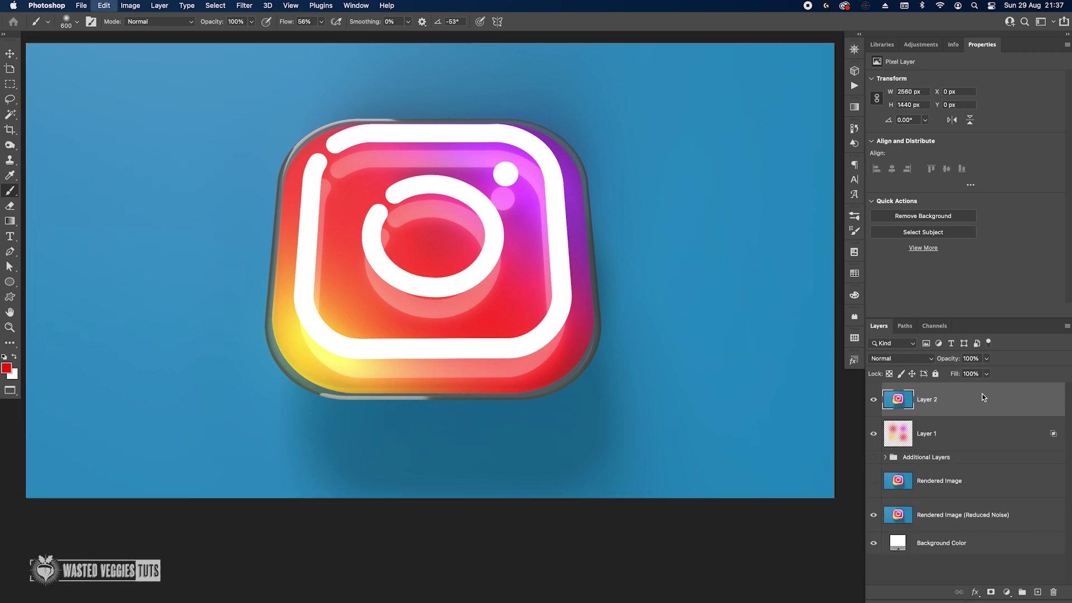
right_click(981, 403)
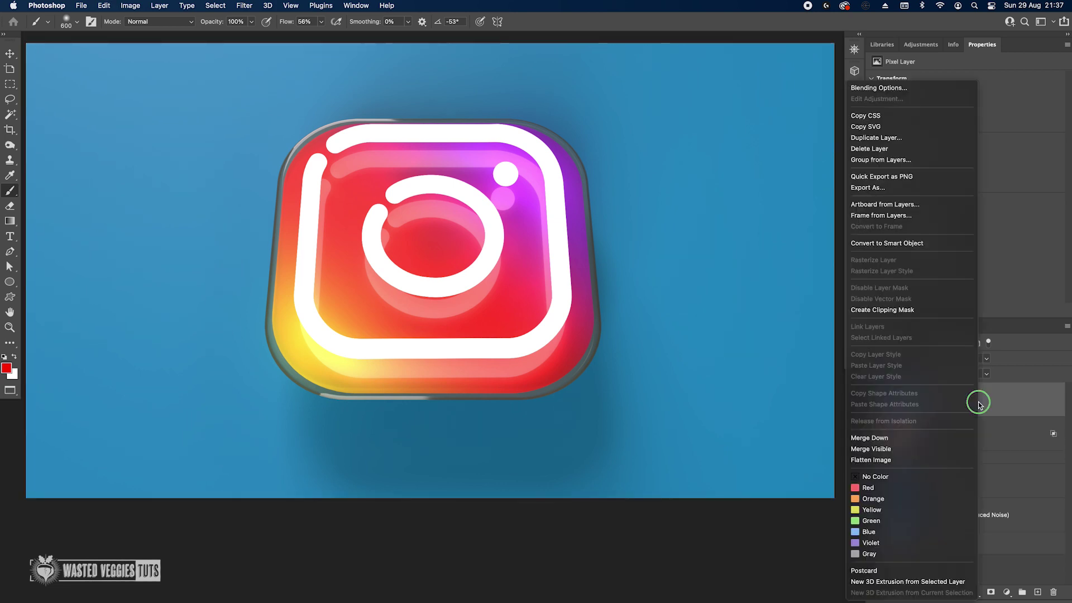
left_click(887, 243)
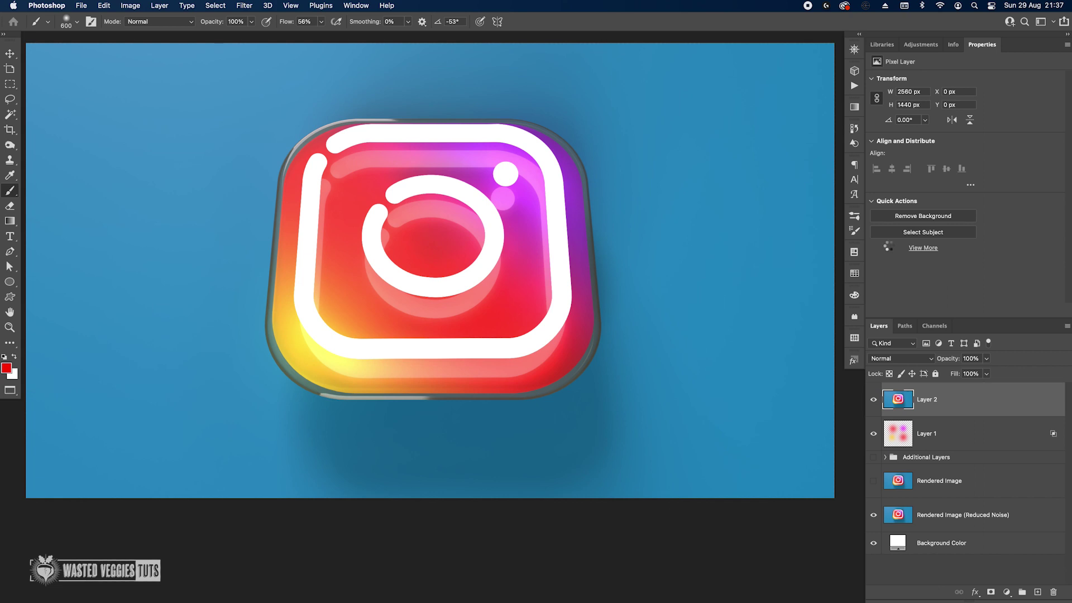
- Apply a Camera Raw Filter with Texture +21, grain 8 and a -28 vignette
left_click(246, 6)
left_click(262, 85)
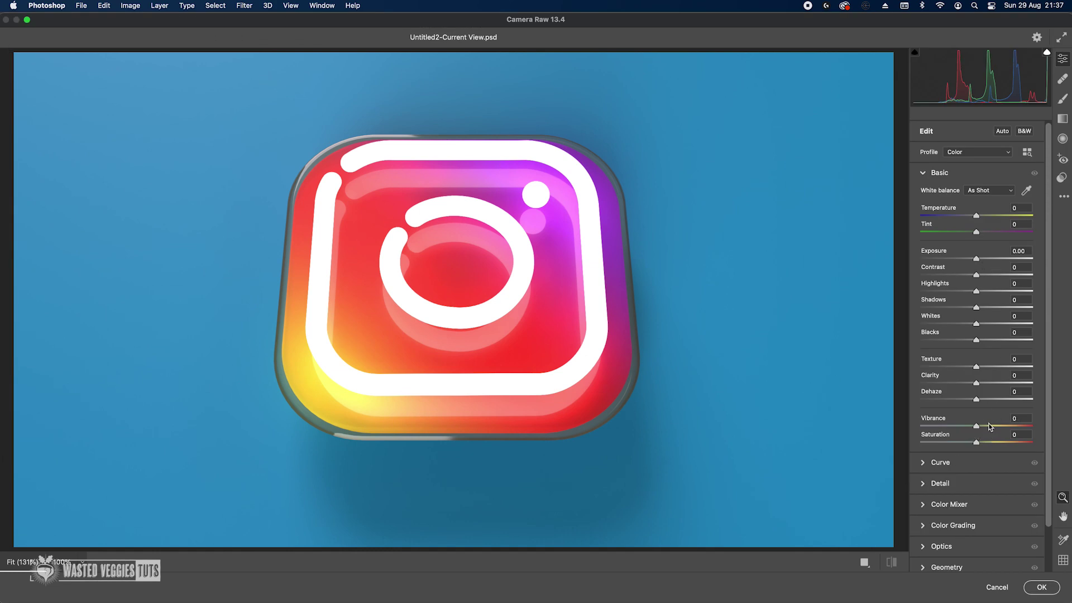
left_click_drag(985, 371, 994, 425)
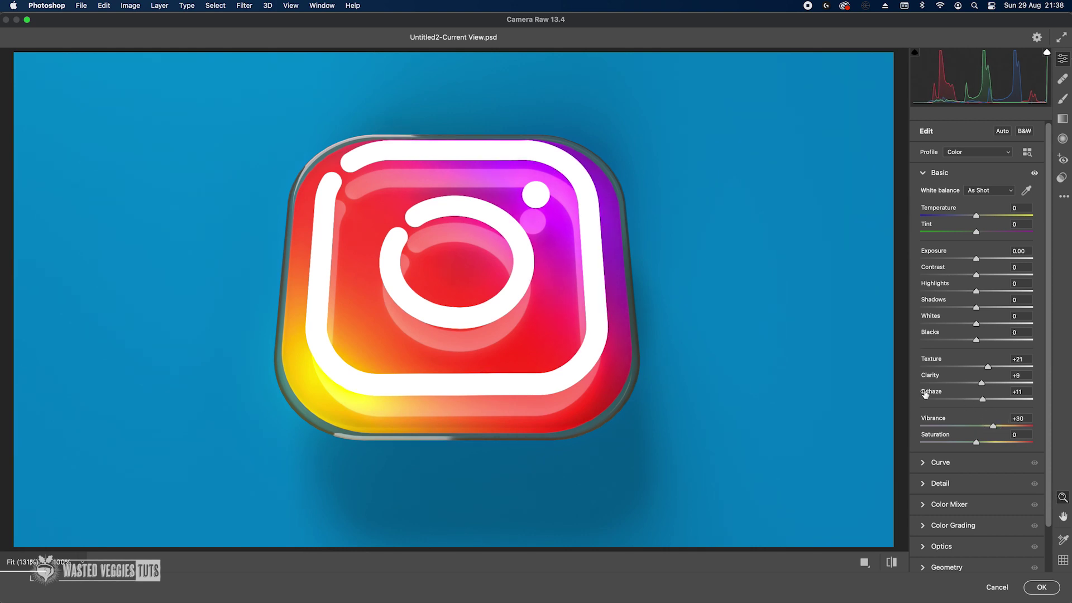
left_click_drag(1051, 426, 1045, 491)
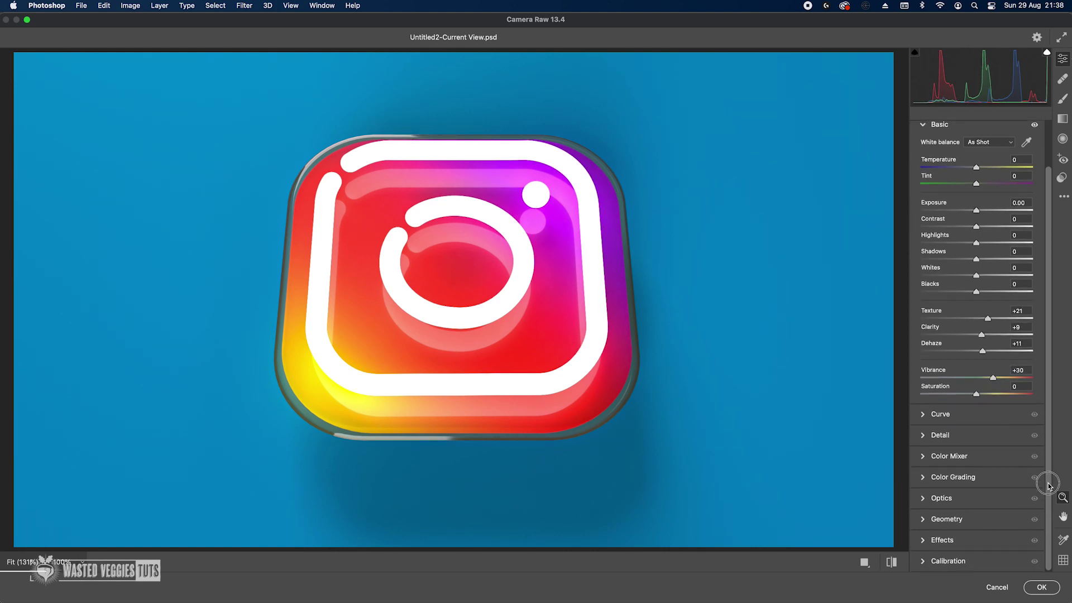
left_click(926, 540)
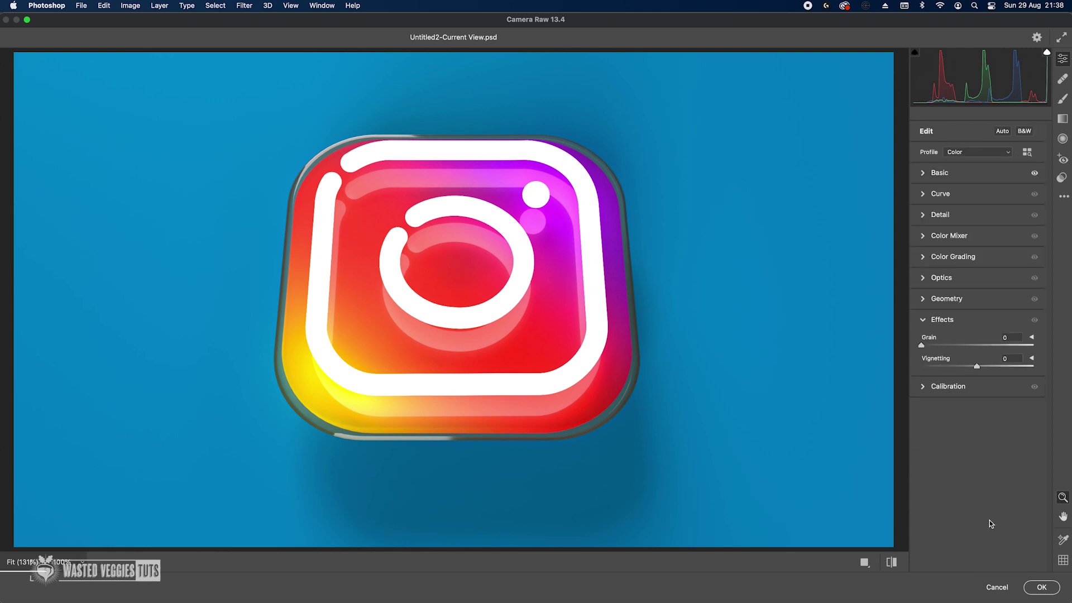
left_click_drag(921, 345, 960, 368)
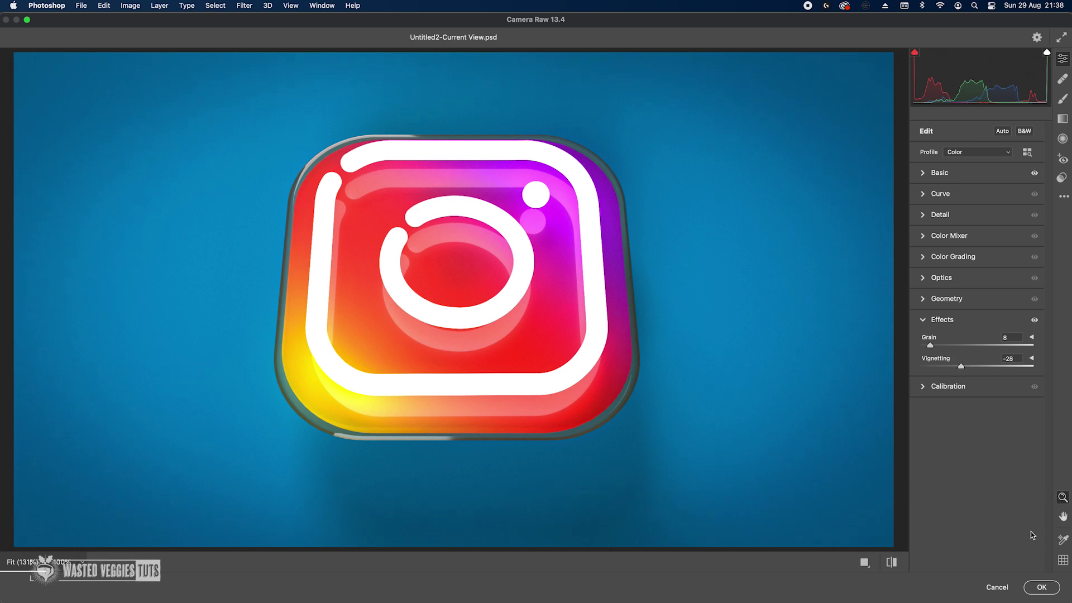
left_click(1041, 588)
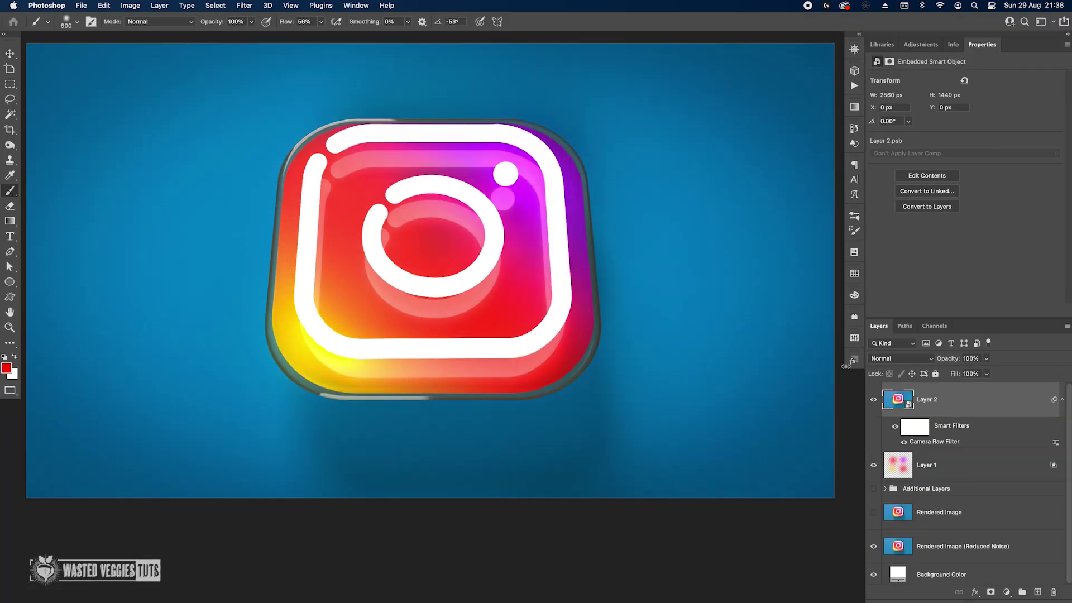
left_click(874, 401)
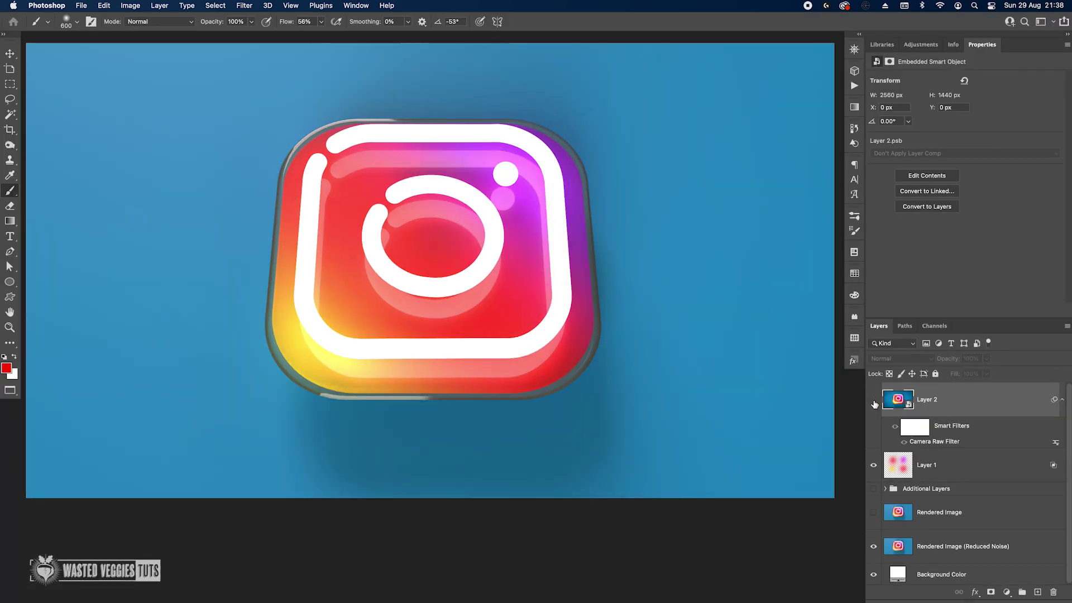
left_click(874, 401)
left_click(874, 400)
left_click(874, 401)
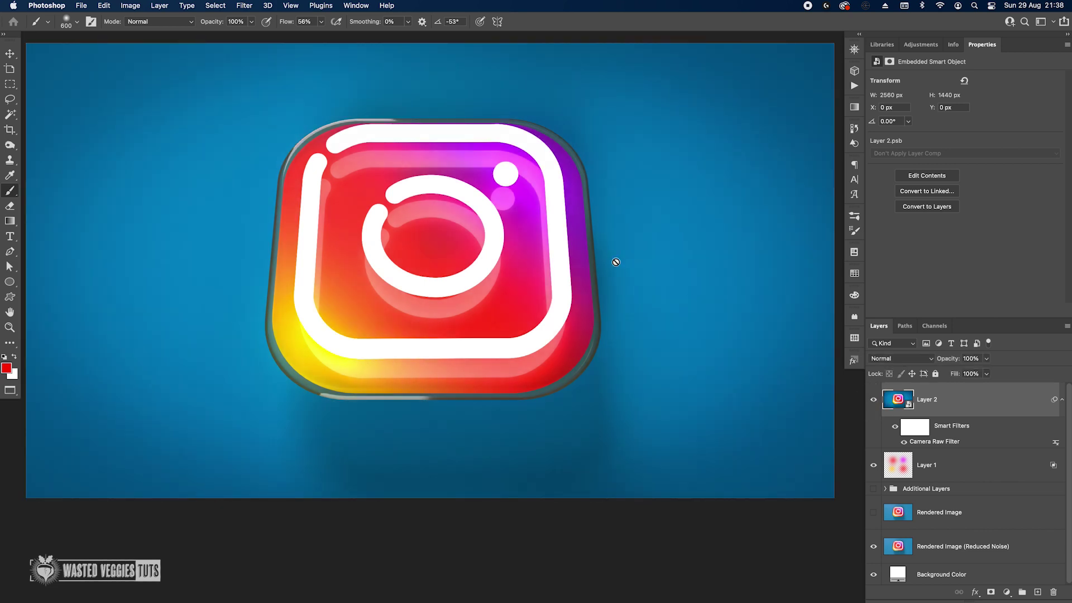